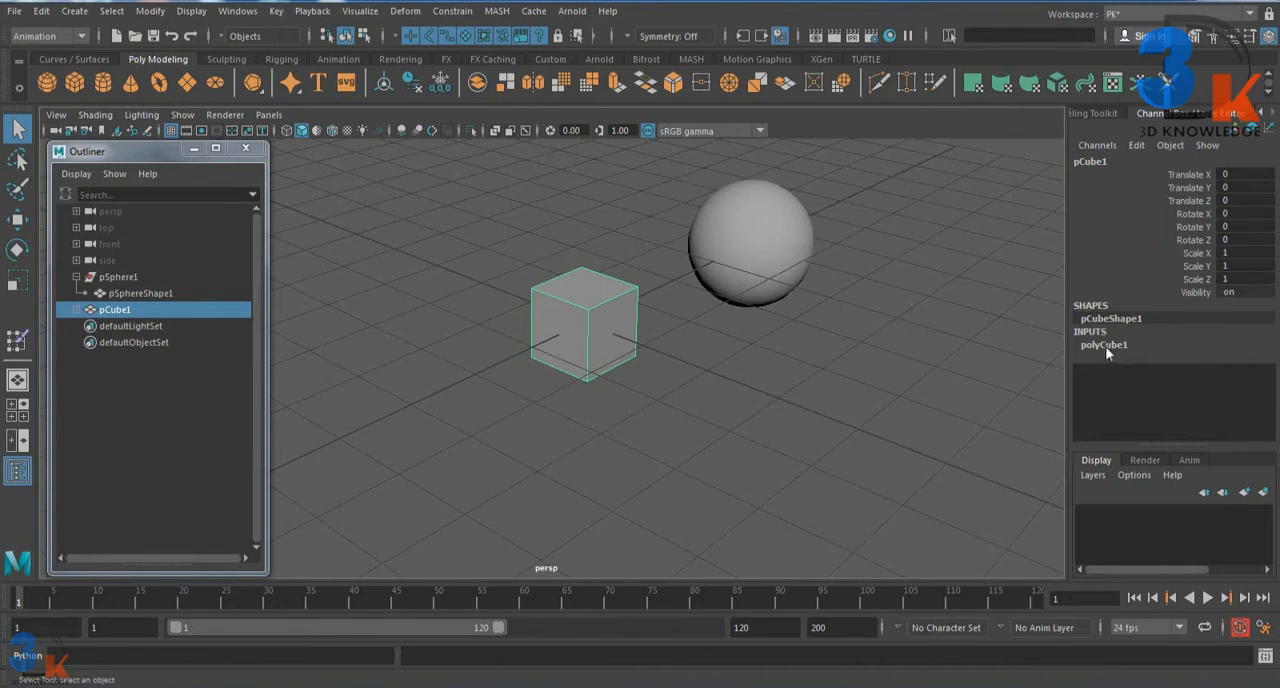
Expand the cube's polyCube1 inputs and examine its size and subdivision attributes.
left_click(1105, 346)
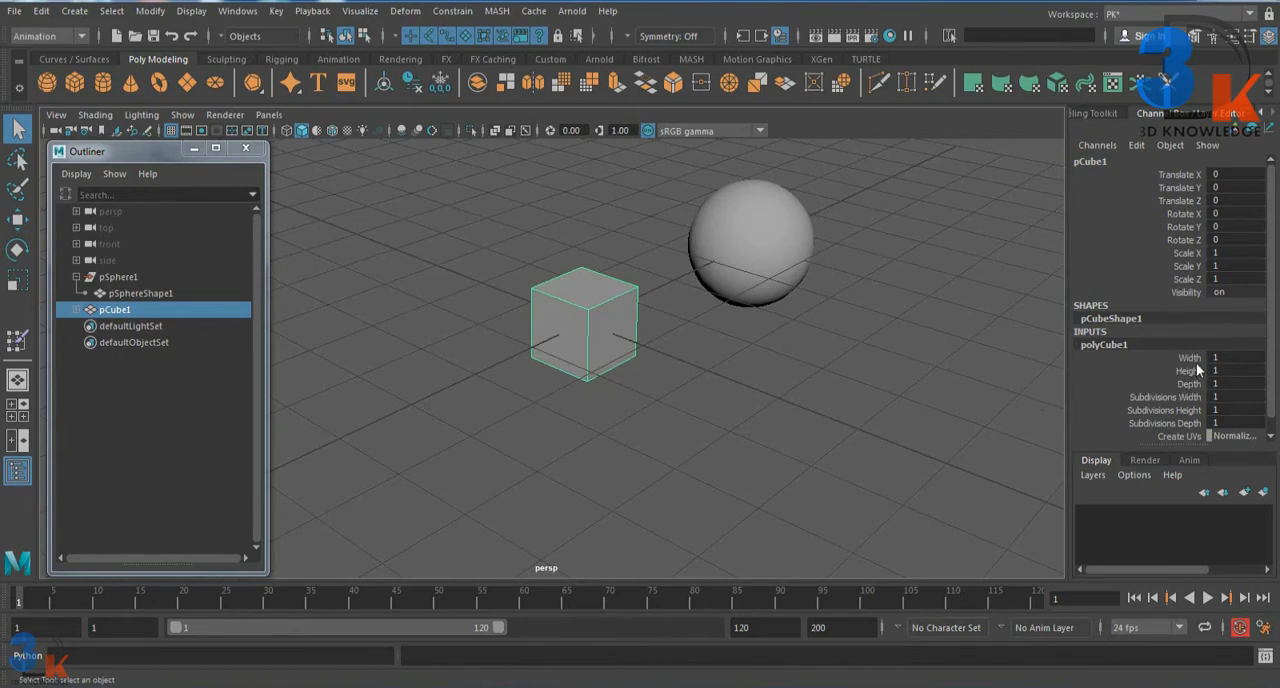
left_click_drag(1196, 358, 1149, 388)
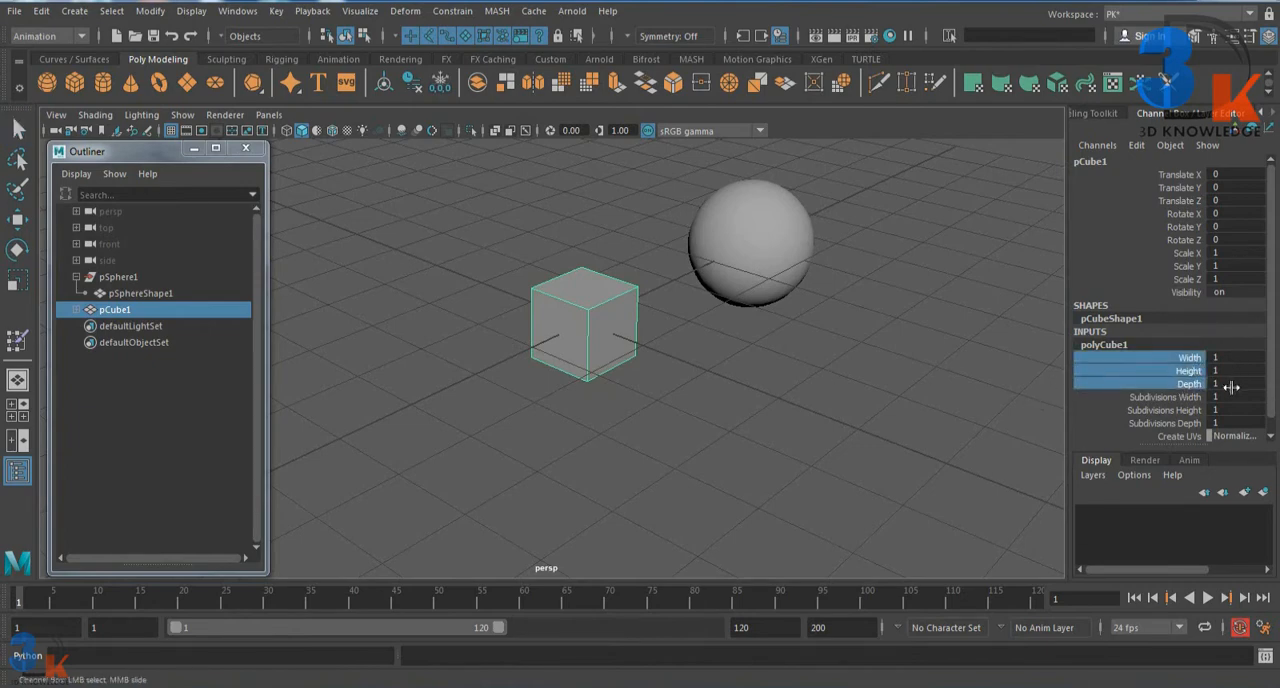
scroll(609, 330, "up", 3)
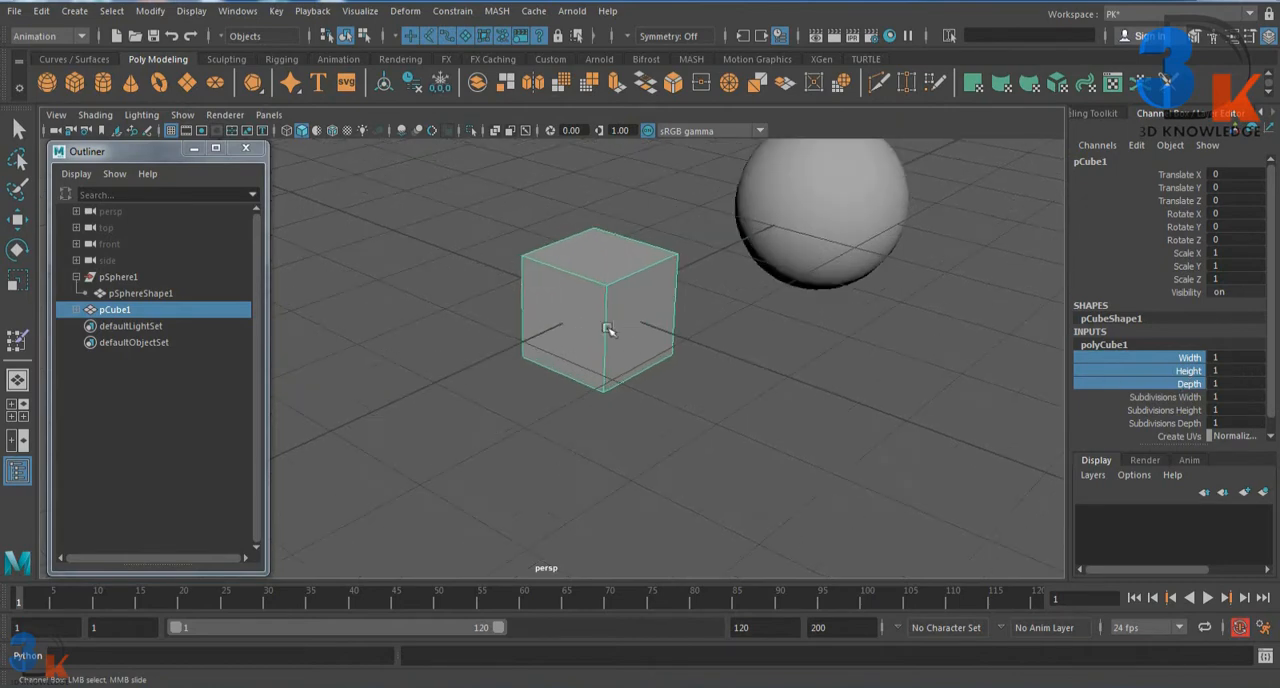
left_click_drag(1190, 397, 1181, 428)
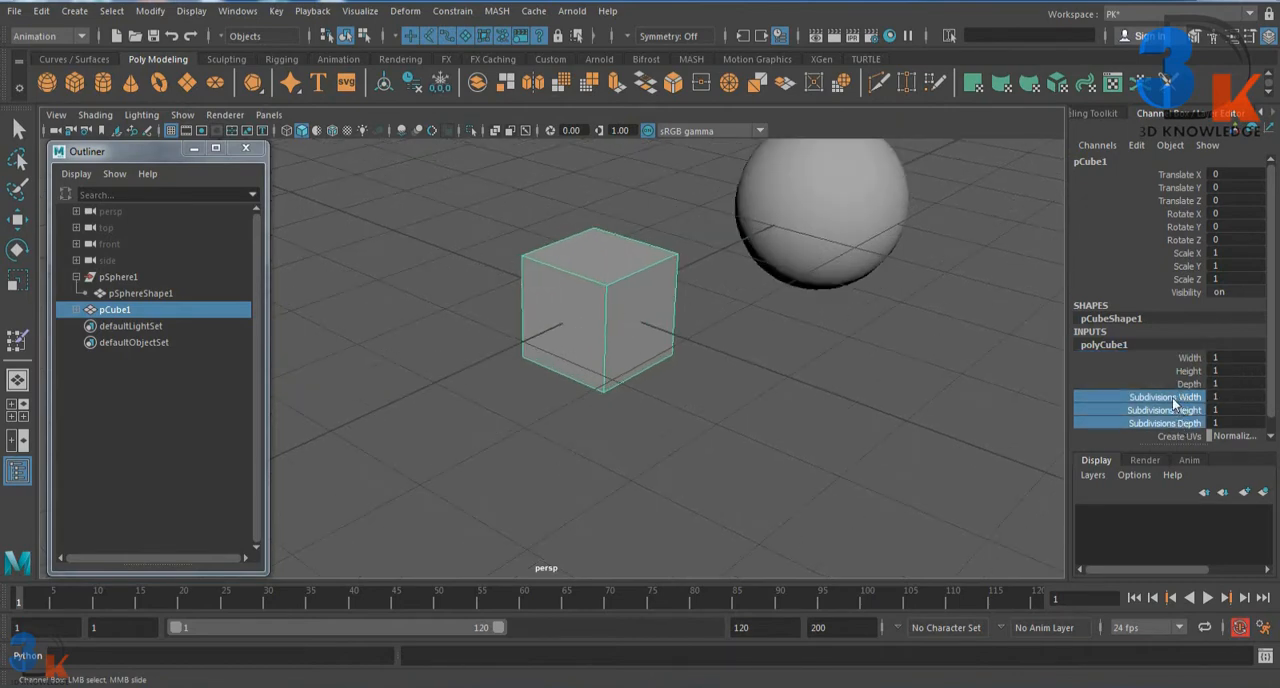
left_click(1172, 397)
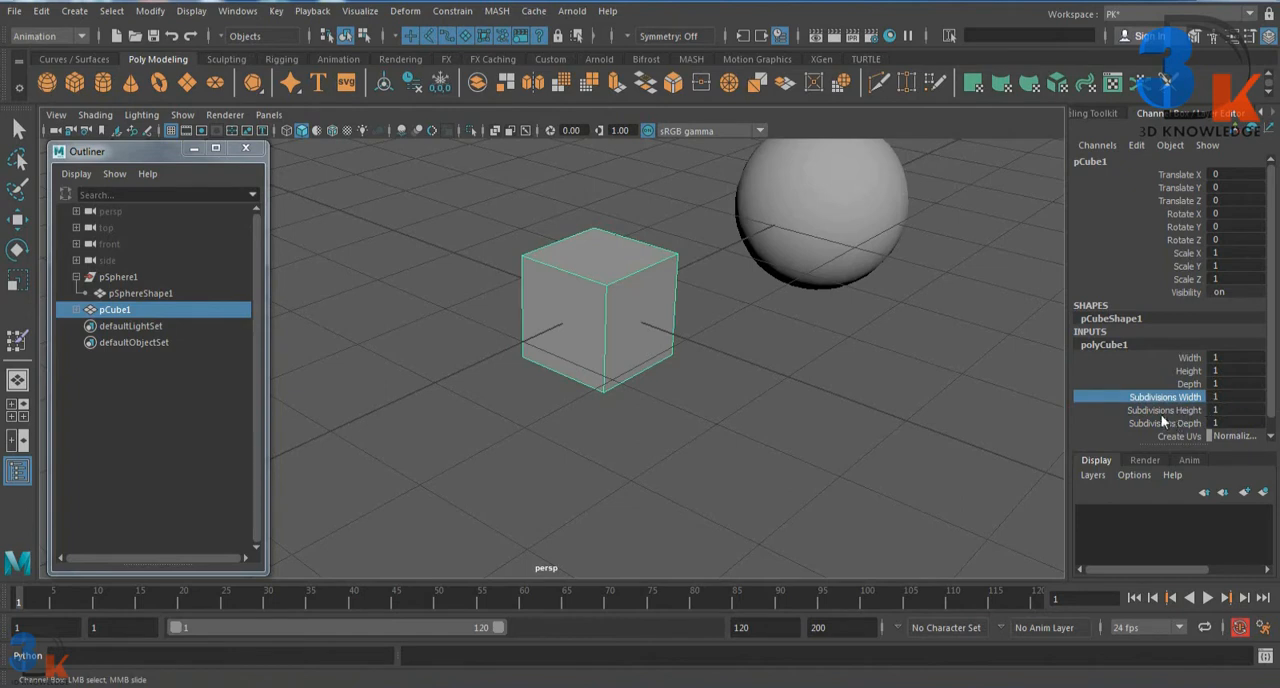
left_click(1164, 413)
left_click(1165, 424)
left_click(1175, 412)
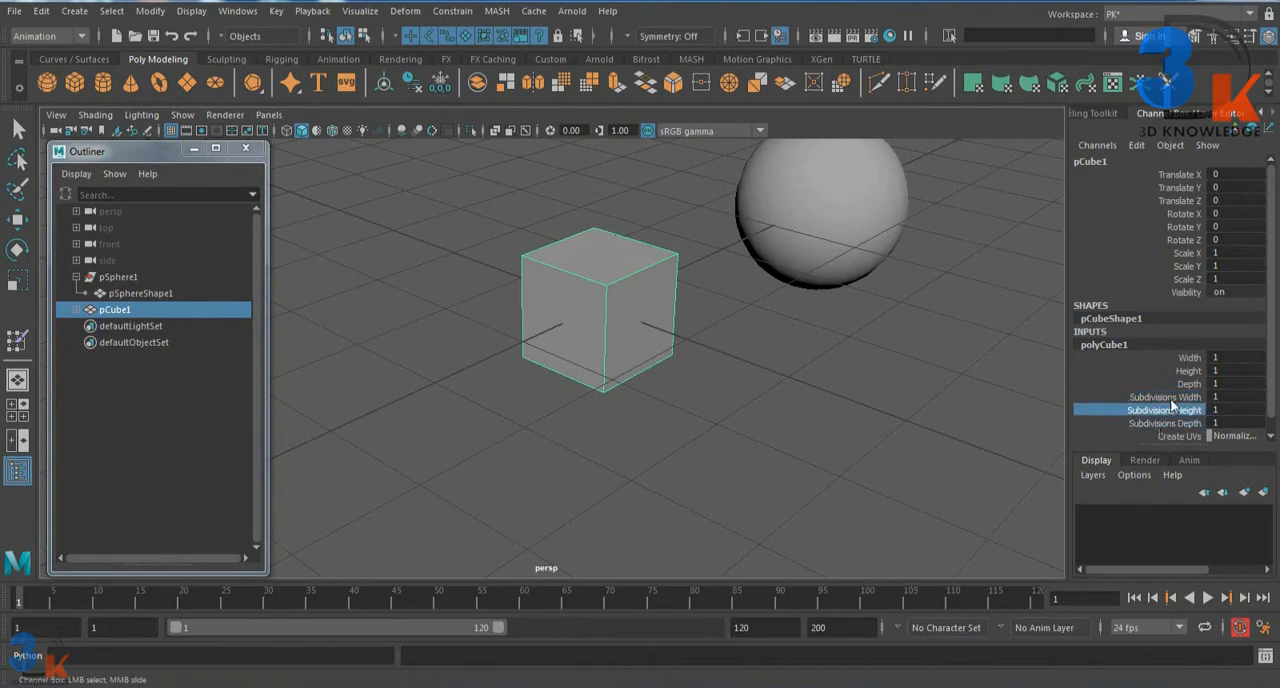
scroll(1175, 406, "down", 1)
Set the cube's width, height and depth subdivisions to 2 each.
left_click(1165, 384)
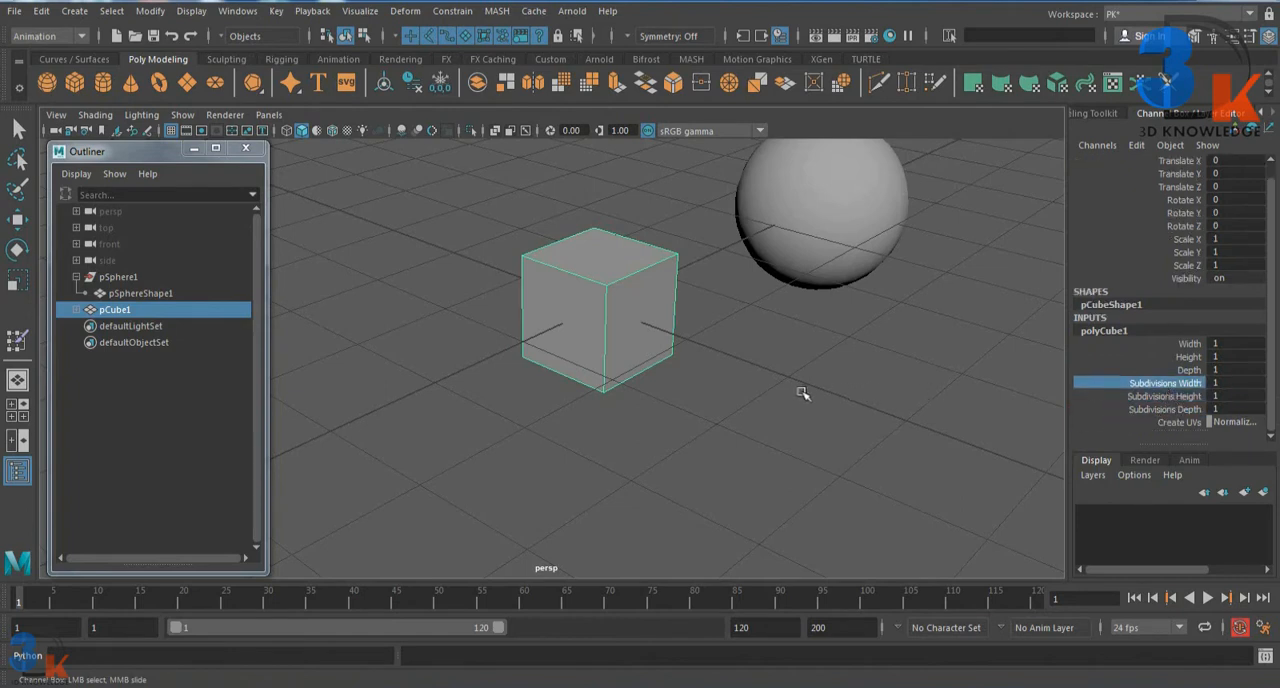
mouse_move(797, 392)
middle_mouse_down()
mouse_move(822, 377)
mouse_move(795, 413)
middle_mouse_up()
left_click(1161, 398)
left_click(1185, 410)
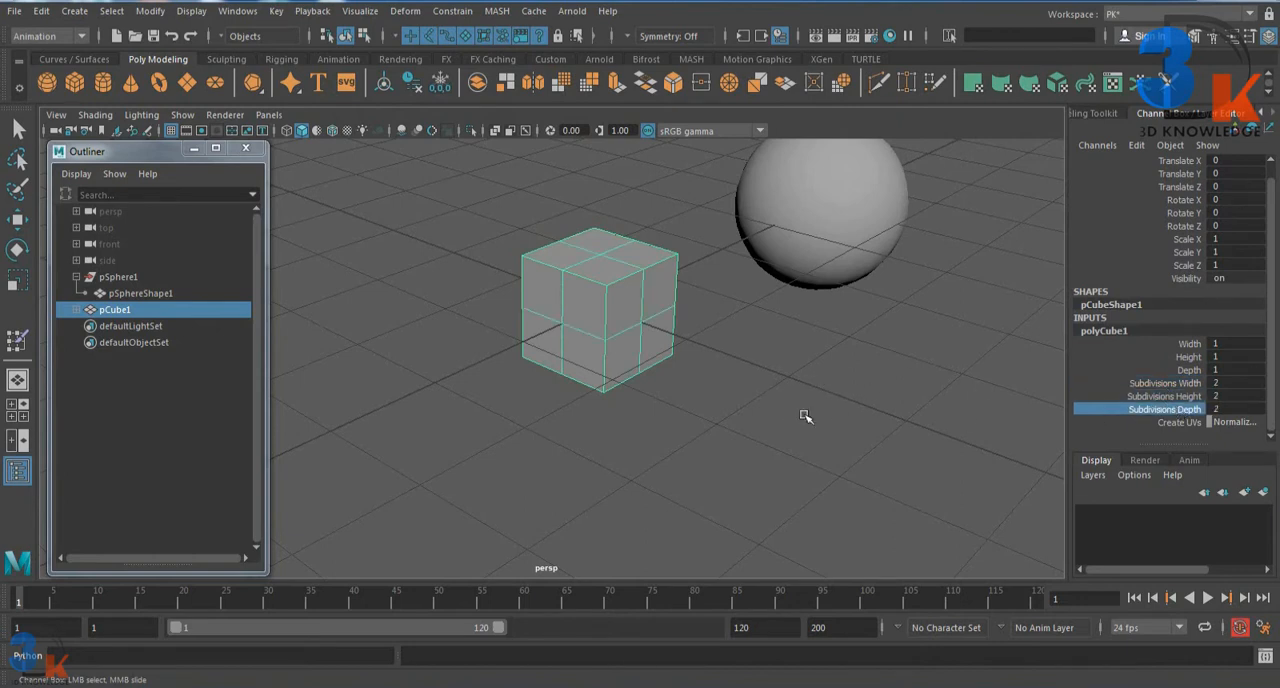
left_click_drag(806, 417, 700, 406, "alt")
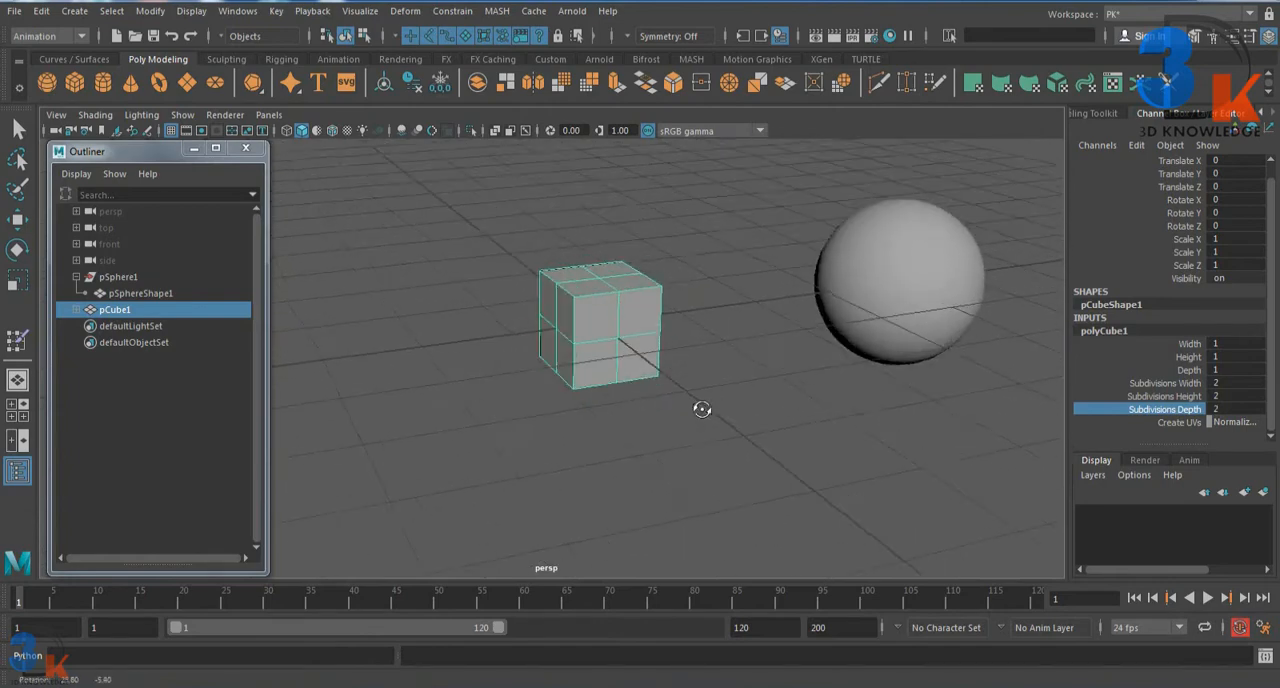
Set all three of the cube's subdivision attributes together to 4.
left_click(1165, 383)
left_click_drag(1162, 390, 1165, 409)
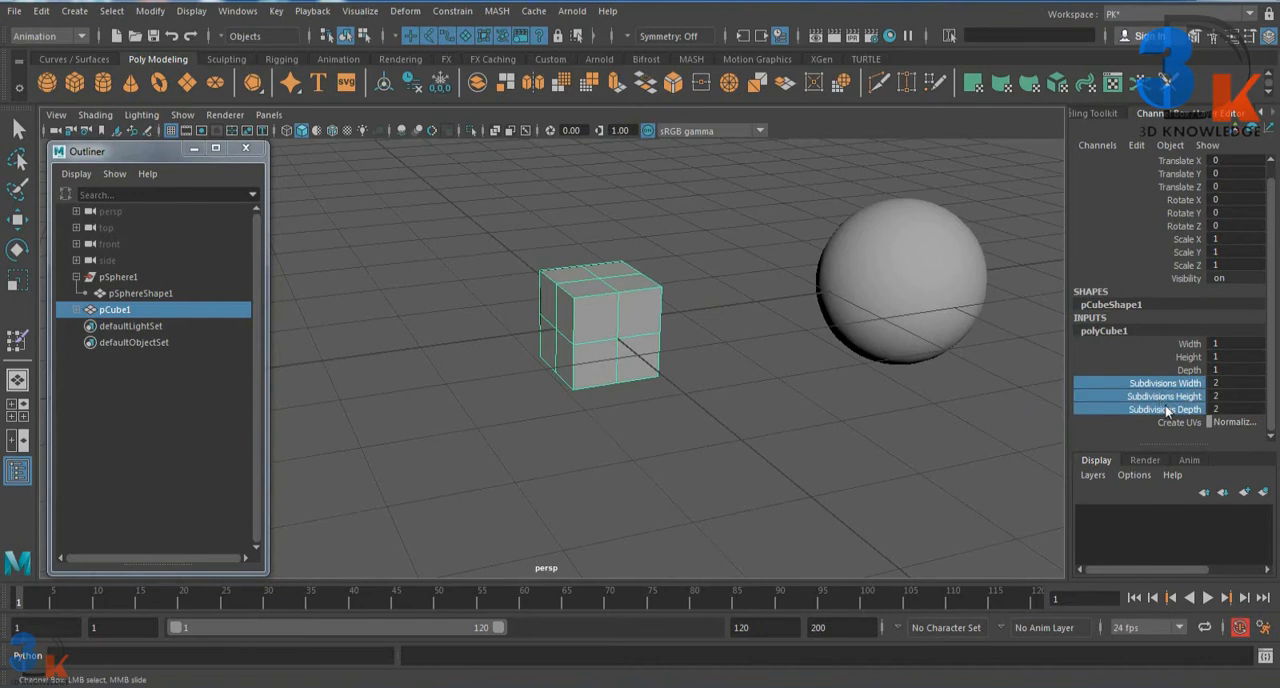
middle_click_drag(919, 415, 814, 454)
Set the cube's Subdivisions Height to 5 and its Subdivisions Width to 1.
left_click(1152, 397)
key("f")
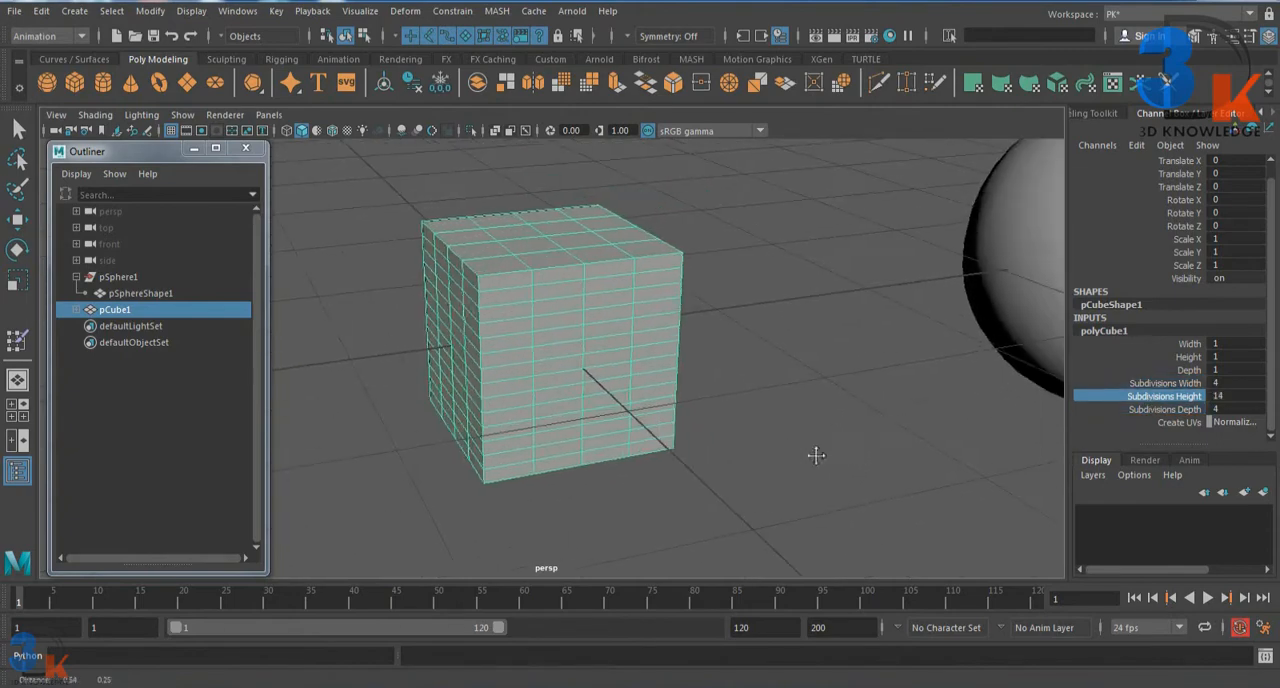
scroll(816, 454, "down", 2)
middle_click_drag(931, 445, 863, 450)
left_click(1170, 383)
middle_click_drag(848, 404, 800, 422)
Stretch the cube into a thin column with height 4.6 and width and depth both 0.2.
scroll(800, 422, "down", 4)
left_click(1188, 357)
middle_click_drag(745, 436, 800, 434)
scroll(890, 437, "down", 2)
left_click(1189, 344)
left_click(1188, 370)
left_click_drag(750, 450, 817, 461, "alt")
middle_click_drag(817, 461, 819, 516, "alt")
left_click_drag(819, 516, 785, 540, "alt")
Set the column's height to 5 in its polyCube1 inputs.
left_click(1242, 176)
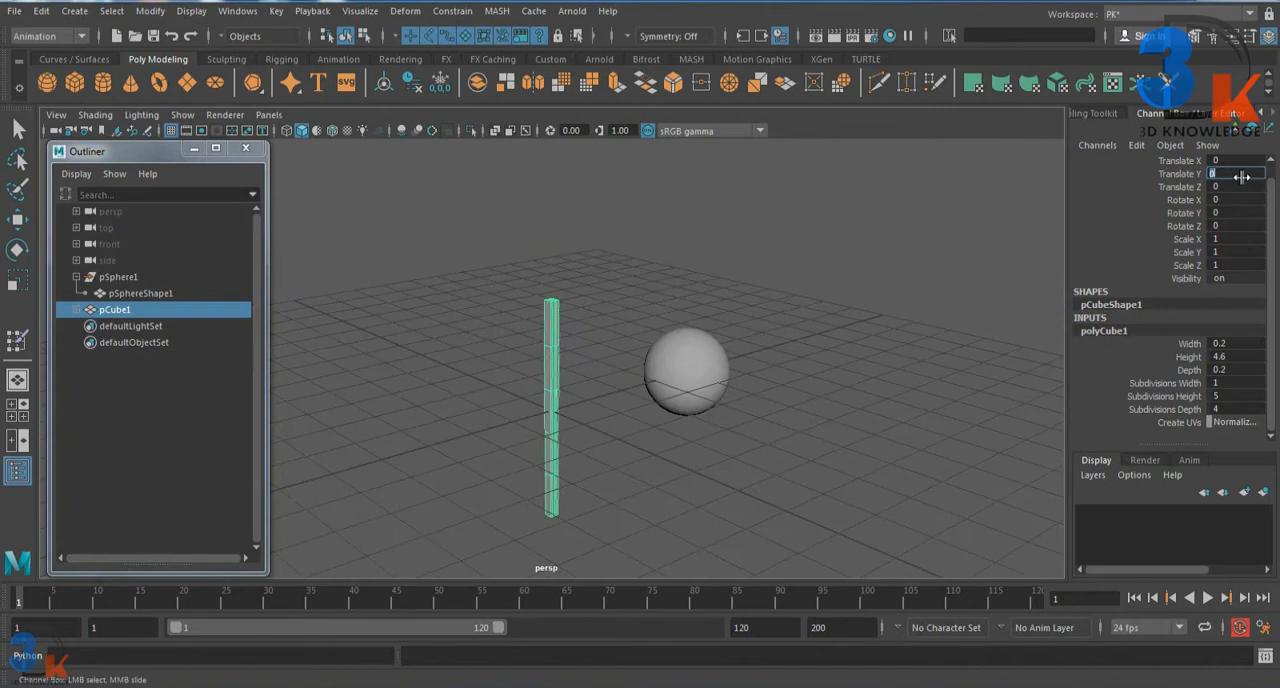
left_click(1239, 357)
type("5")
key("Return")
Raise the column so it stands on the grid by setting its Translate Y to 2.5.
left_click(1231, 175)
type("5")
key("Return")
type("2")
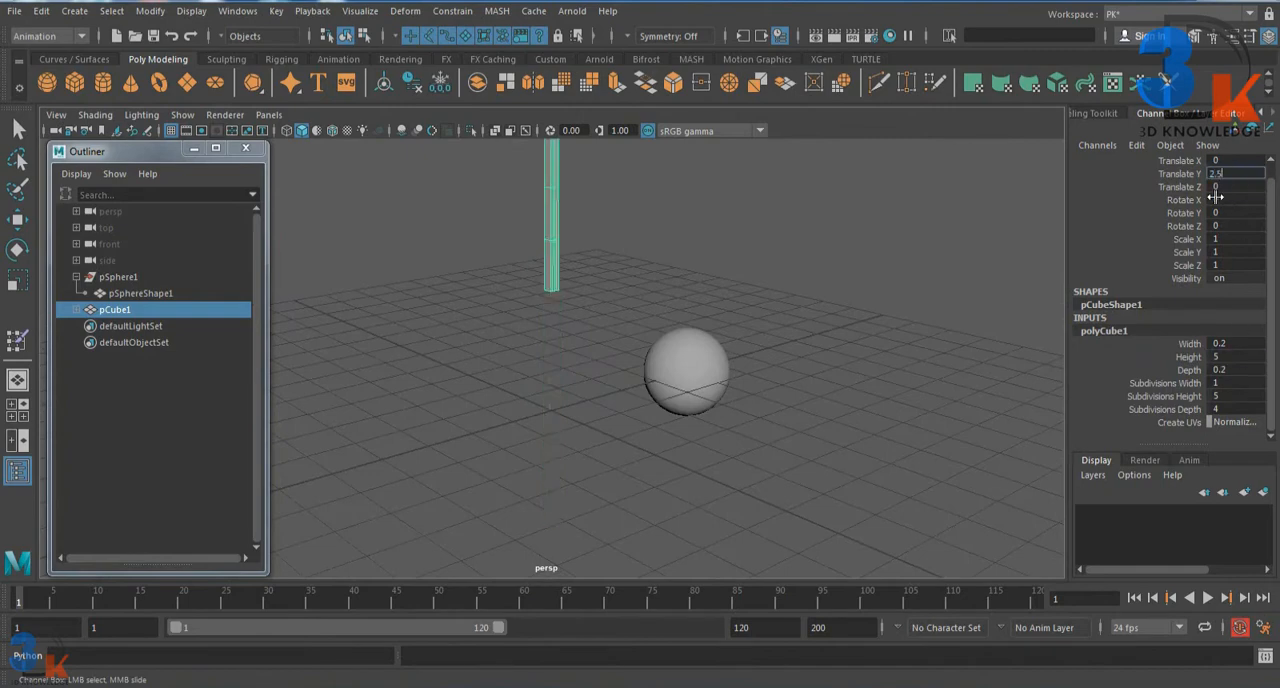
key("Return")
left_click_drag(714, 351, 574, 371, "alt")
scroll(643, 428, "up", 1)
left_click_drag(656, 411, 632, 442, "alt")
scroll(632, 442, "up", 3)
Move the column along the X axis to about -5 and deselect it.
key("w")
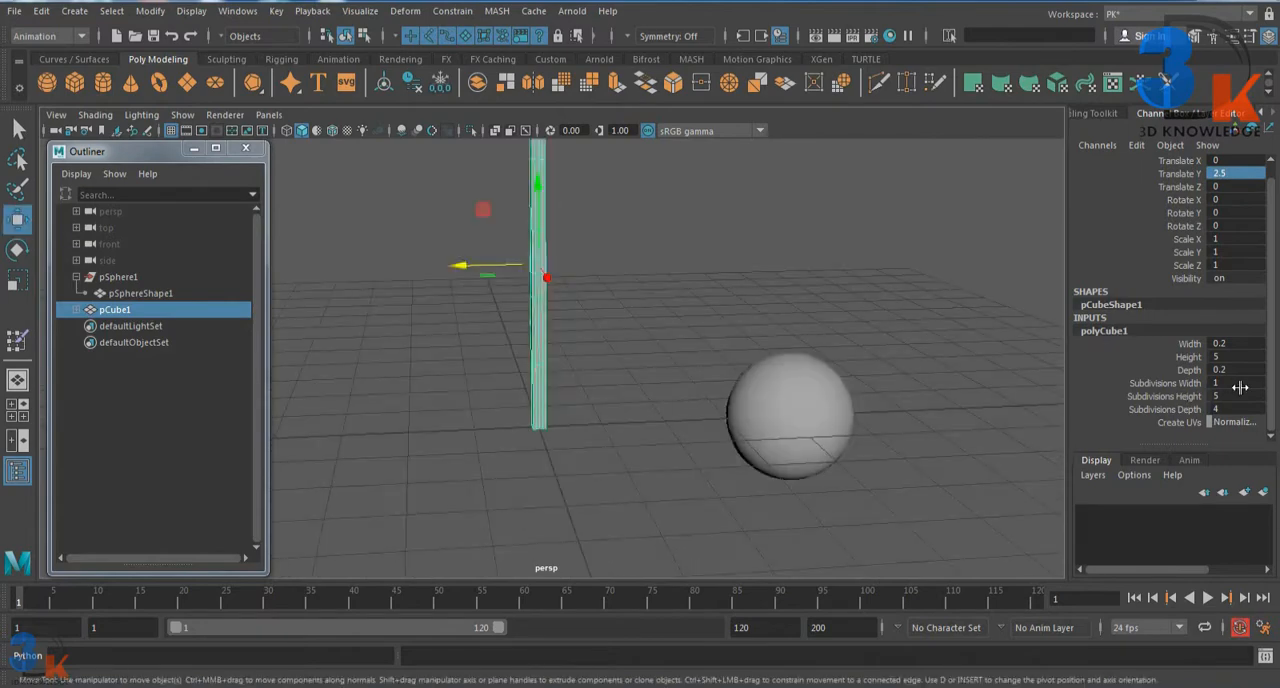
left_click_drag(1238, 383, 1237, 394)
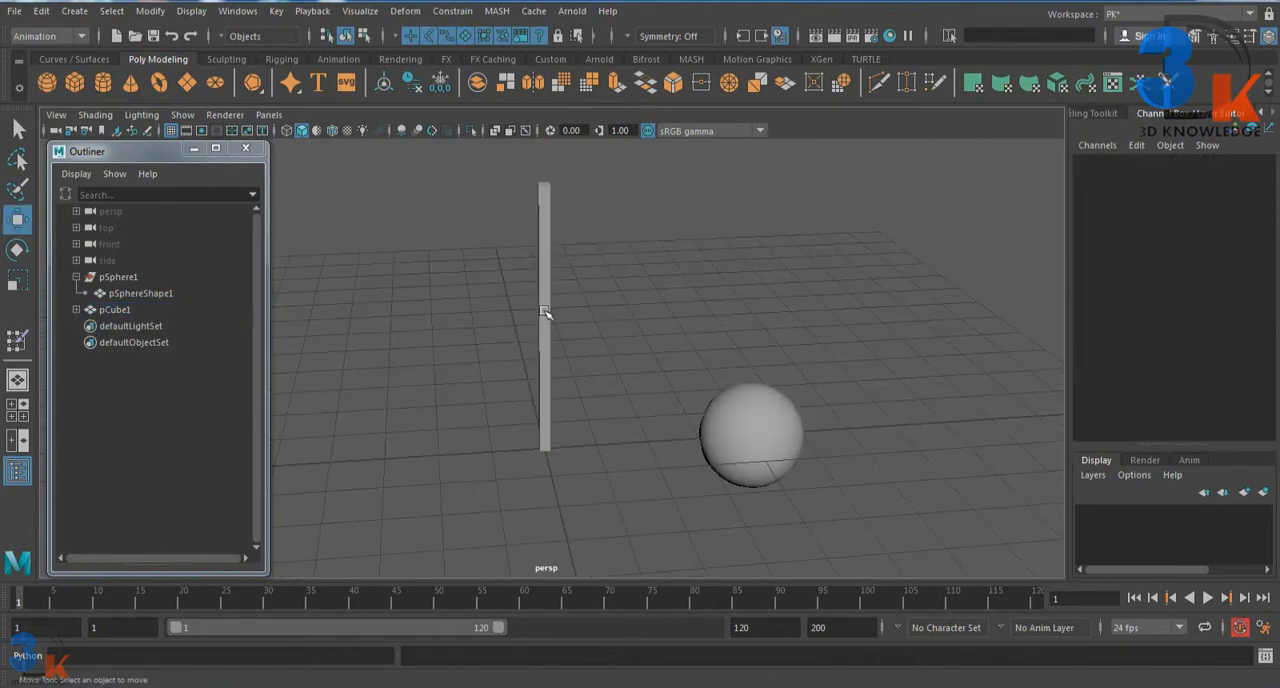
left_click(543, 310)
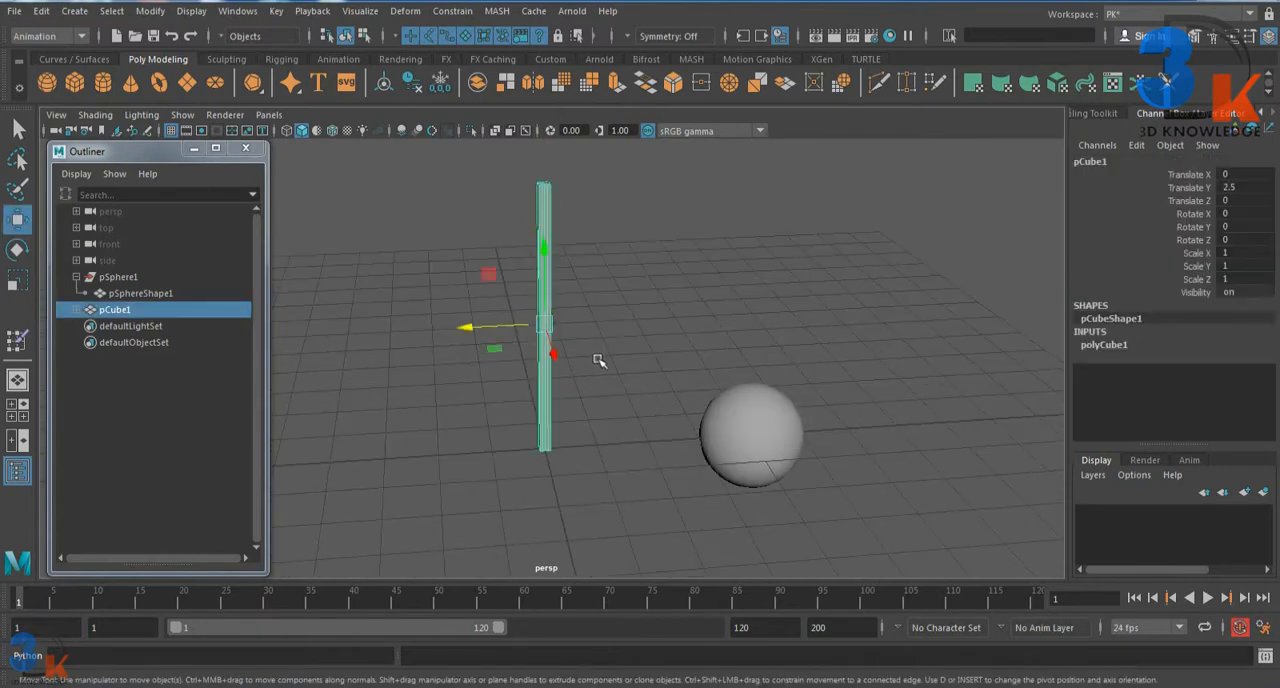
left_click_drag(551, 360, 498, 262)
left_click_drag(423, 334, 549, 363, "alt")
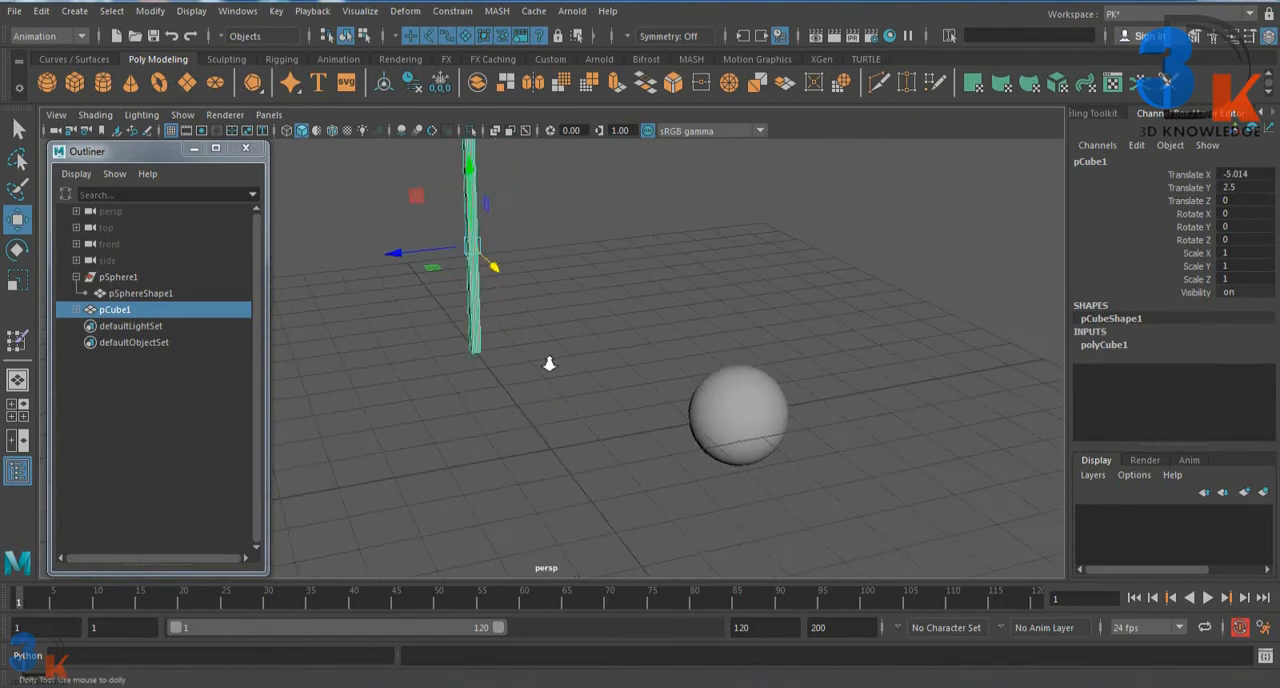
middle_click_drag(558, 340, 587, 387, "alt")
left_click(587, 387)
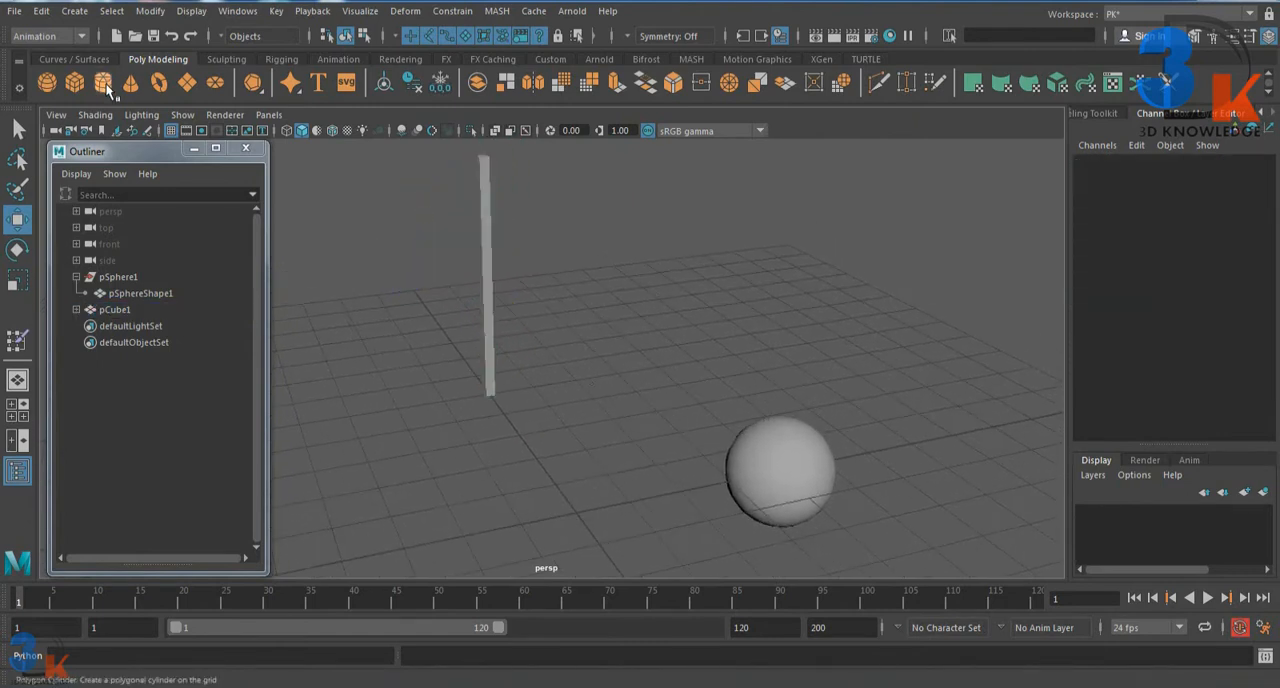
Create a polygon cylinder at the grid's centre and expand its polyCylinder1 inputs.
left_click(105, 83)
middle_click_drag(654, 343, 618, 225, "alt")
right_click_drag(638, 318, 665, 343, "alt")
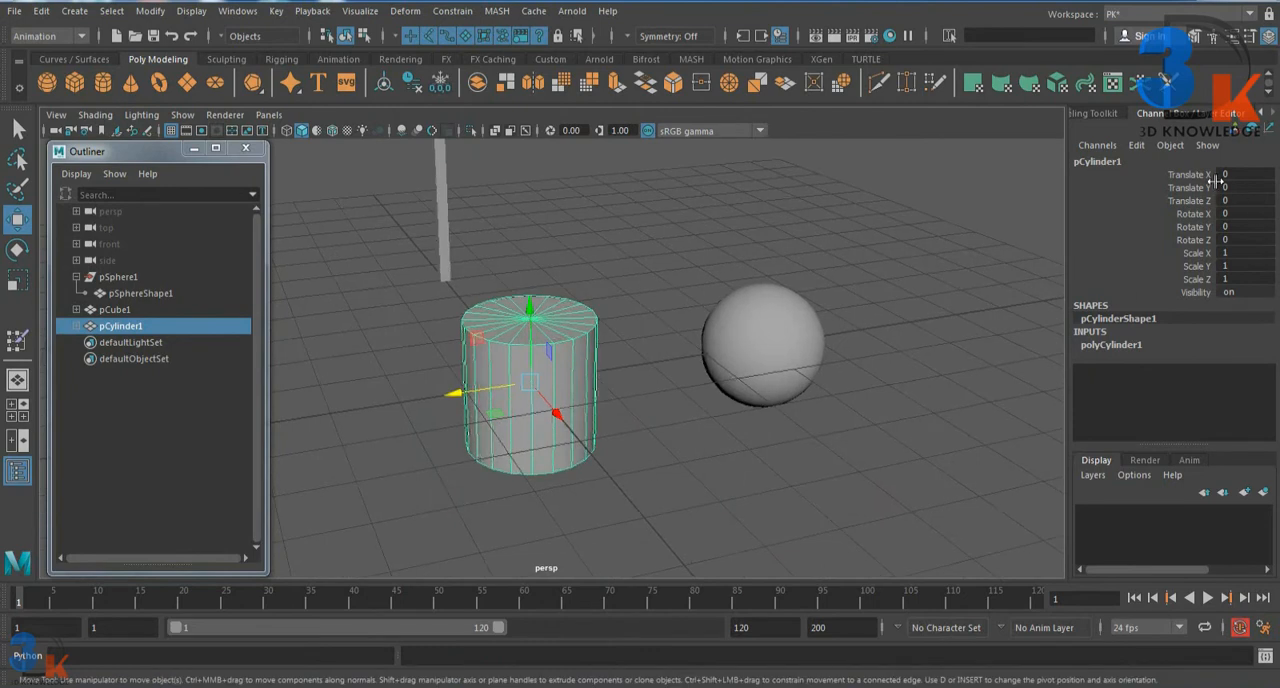
left_click(1121, 345)
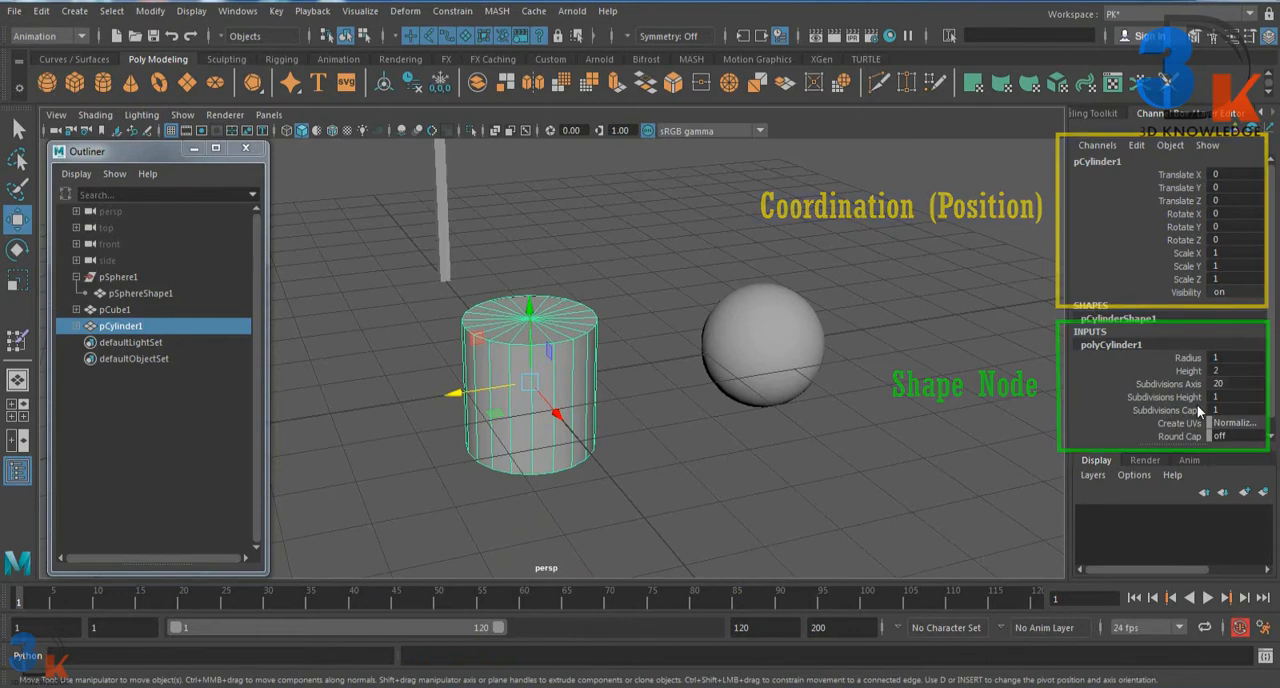
scroll(1198, 390, "down", 1)
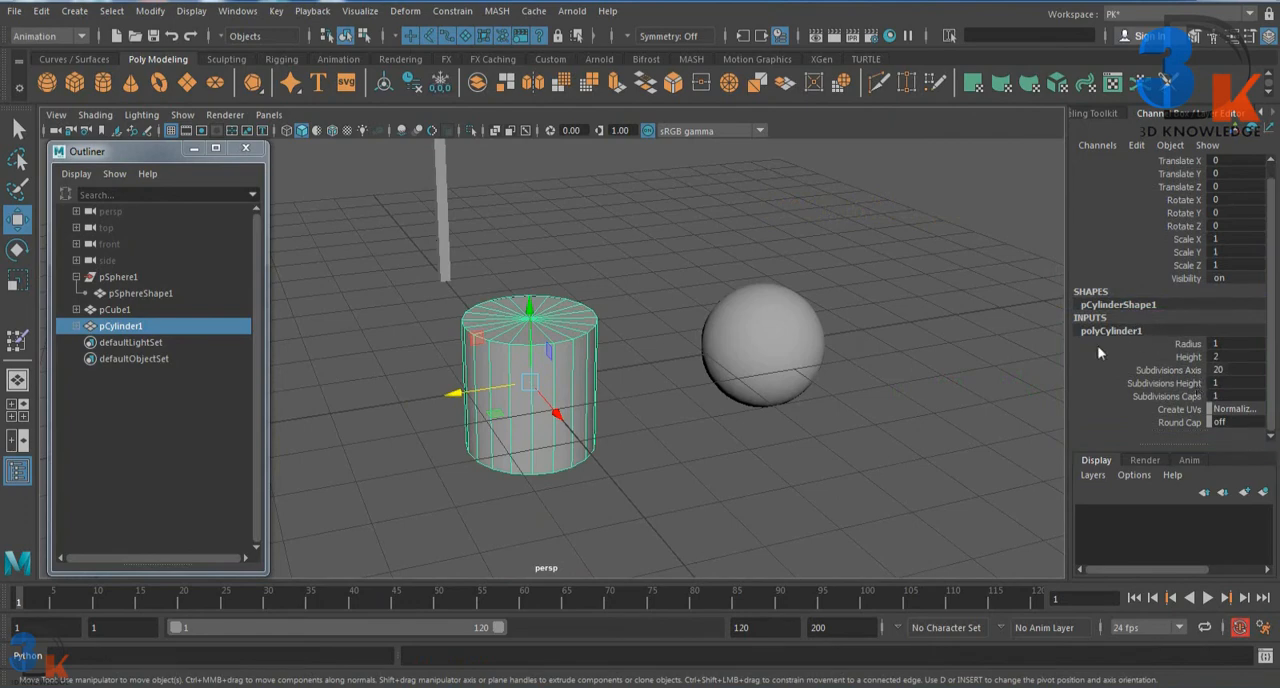
left_click_drag(770, 376, 700, 380, "alt")
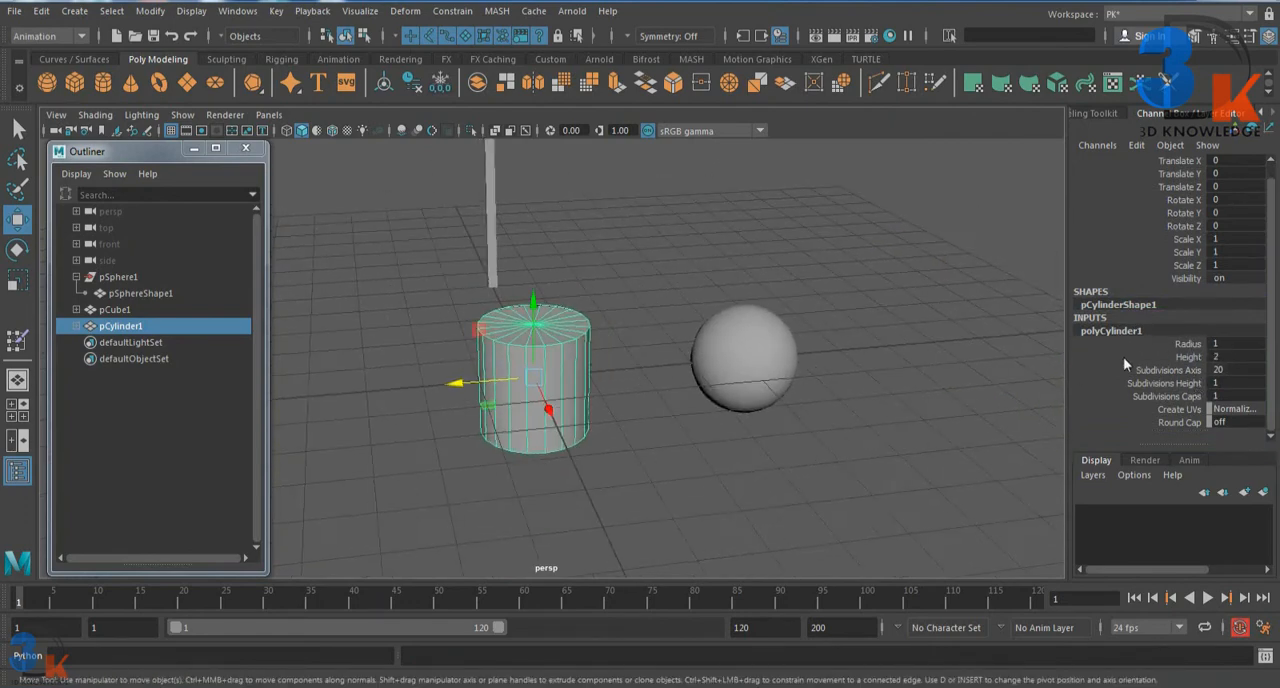
Try different radius values on the cylinder and undo the change.
left_click(1162, 344)
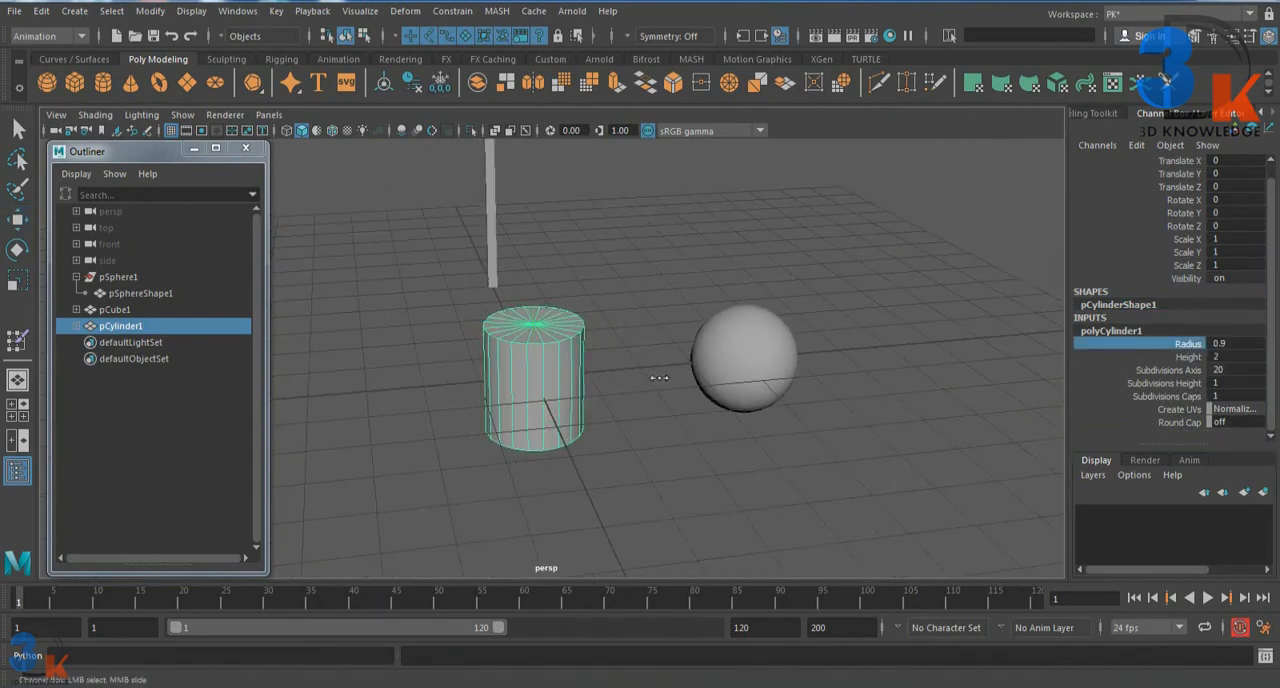
middle_click_drag(657, 374, 656, 374)
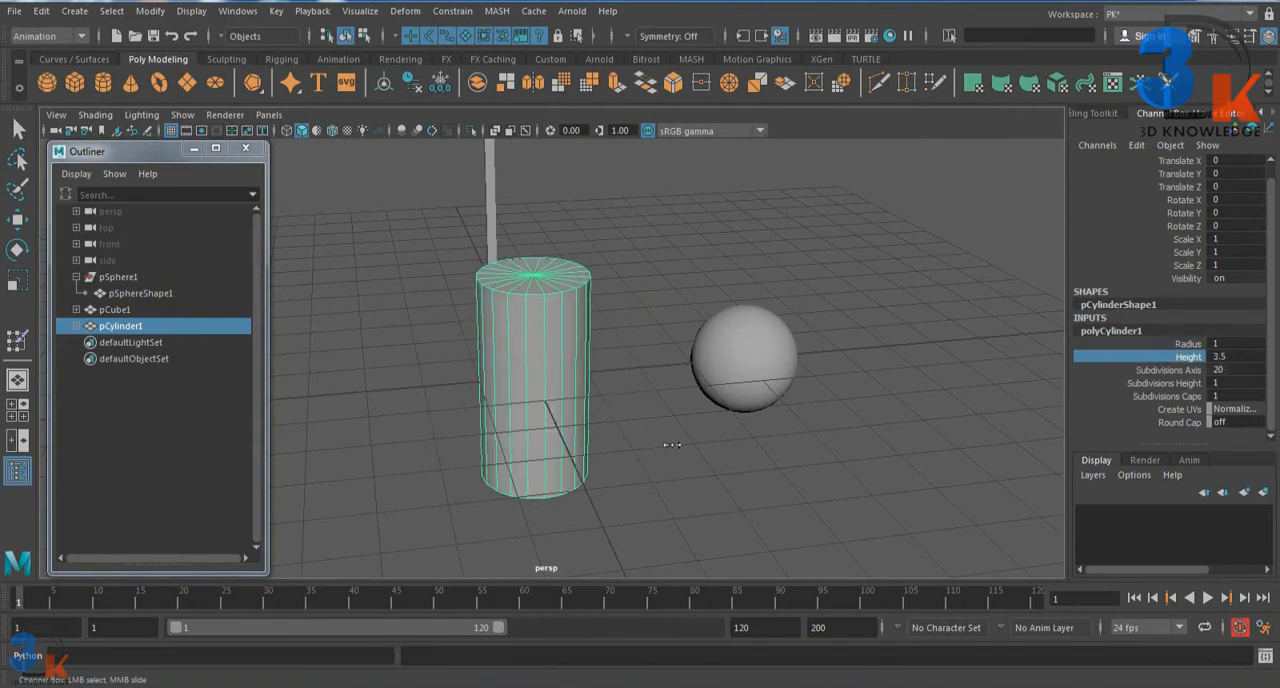
middle_click_drag(672, 445, 505, 397)
key("ctrl+z")
Reduce the cylinder's Subdivisions Axis to 3 and raise it to 18.
left_click(1162, 372)
left_click_drag(505, 397, 509, 407, "alt")
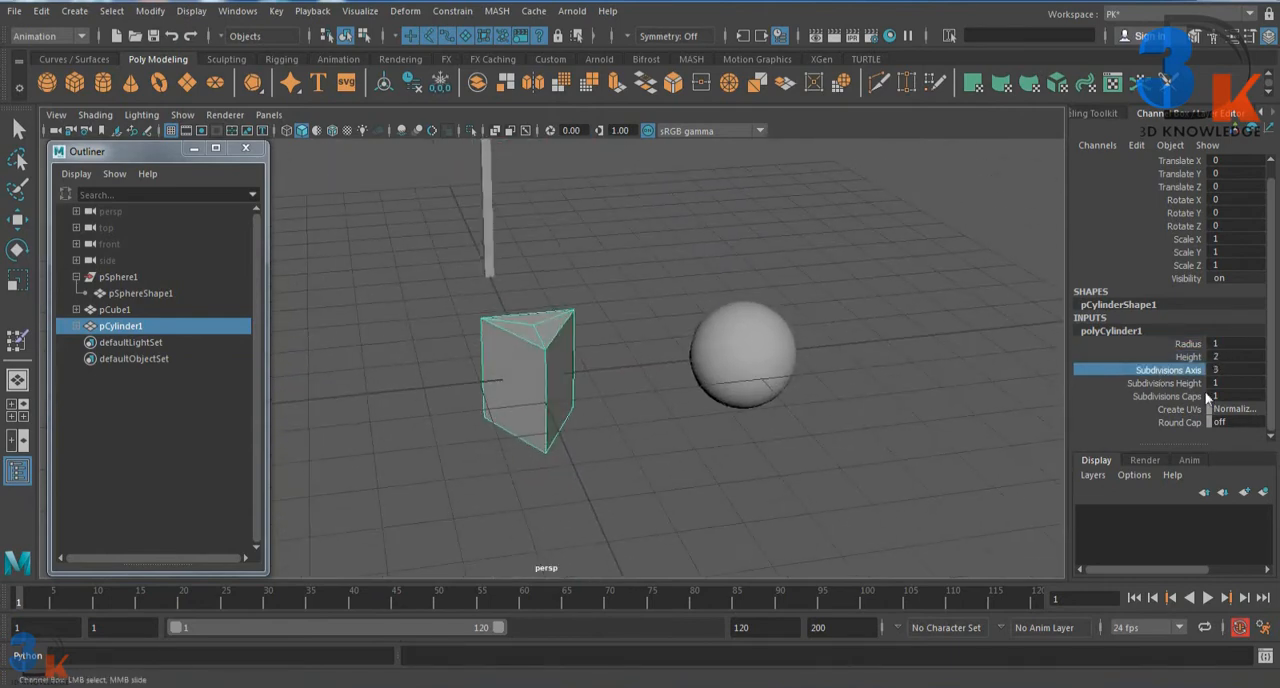
left_click(1156, 370)
middle_click_drag(620, 402, 725, 404)
Increase the cylinder's Subdivisions Height to 13.
left_click(1144, 383)
middle_click_drag(640, 424, 690, 427)
scroll(697, 424, "up", 3)
left_click_drag(698, 424, 690, 452, "alt")
middle_click_drag(690, 452, 655, 440)
Reduce the cylinder's Subdivisions Caps to 0 and raise it to 9.
left_click(1165, 396)
left_click_drag(472, 275, 478, 304, "alt")
left_click_drag(534, 353, 552, 397, "alt")
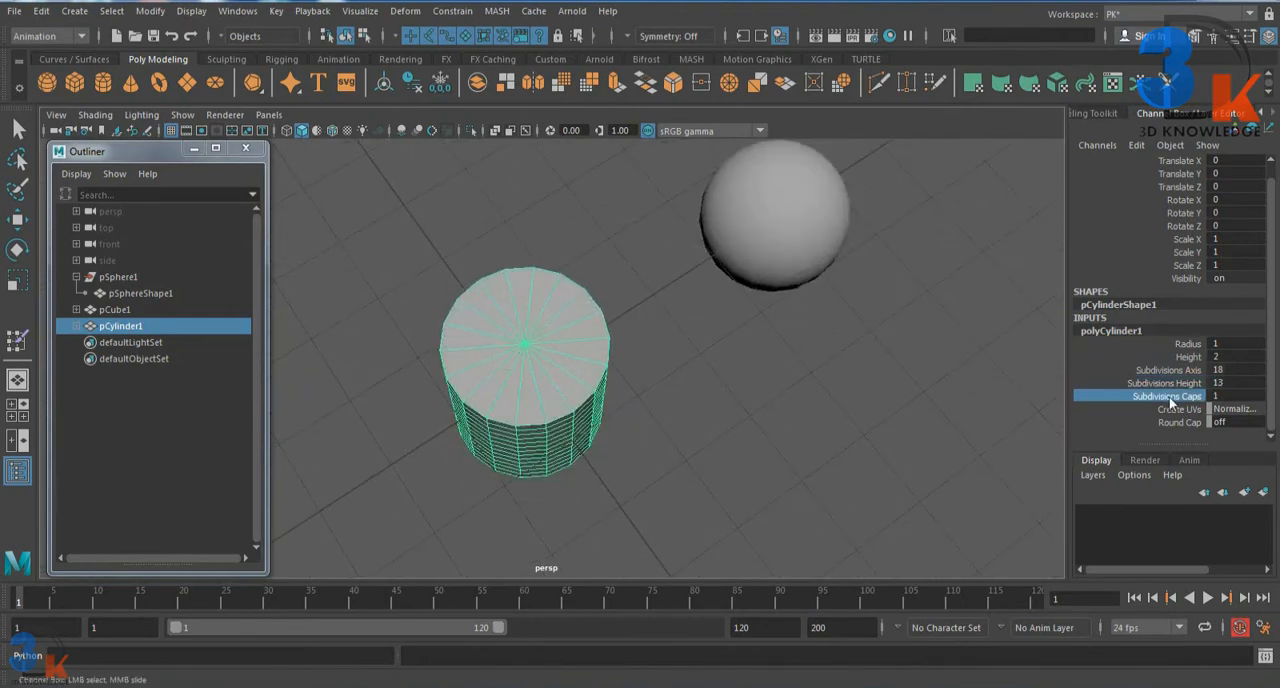
left_click_drag(846, 396, 786, 486, "alt")
scroll(786, 486, "up", 4)
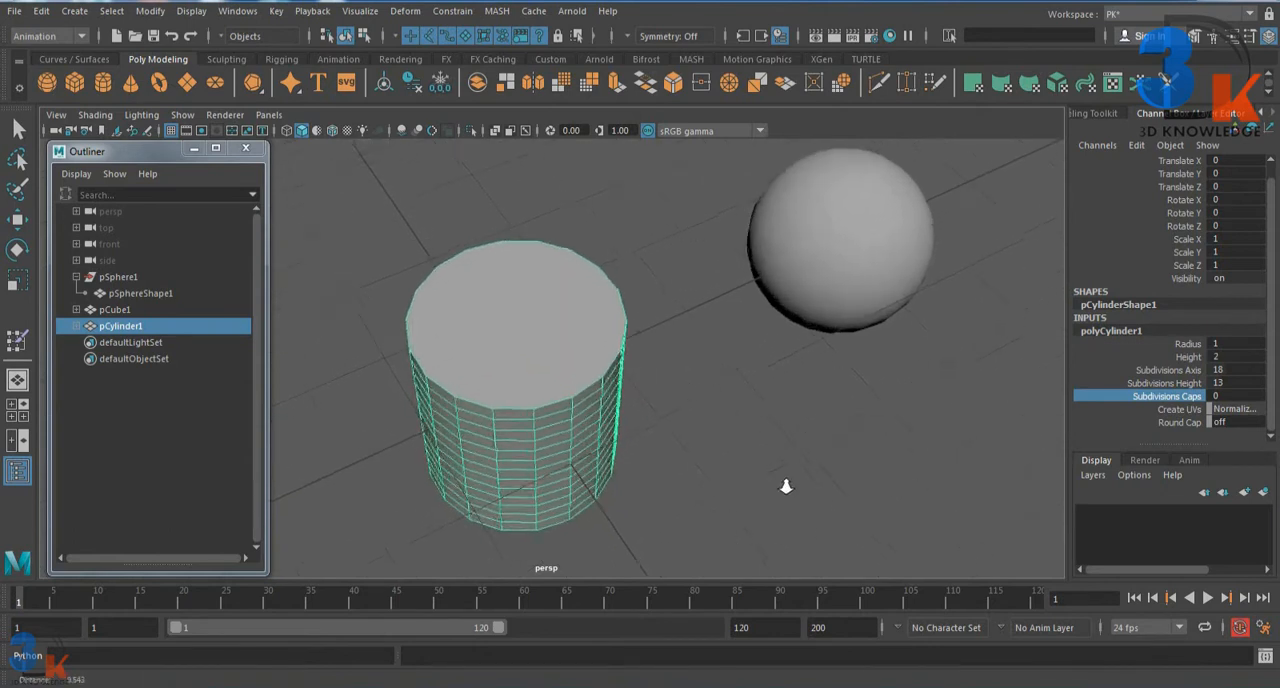
left_click(1140, 398)
middle_click_drag(703, 398, 743, 400)
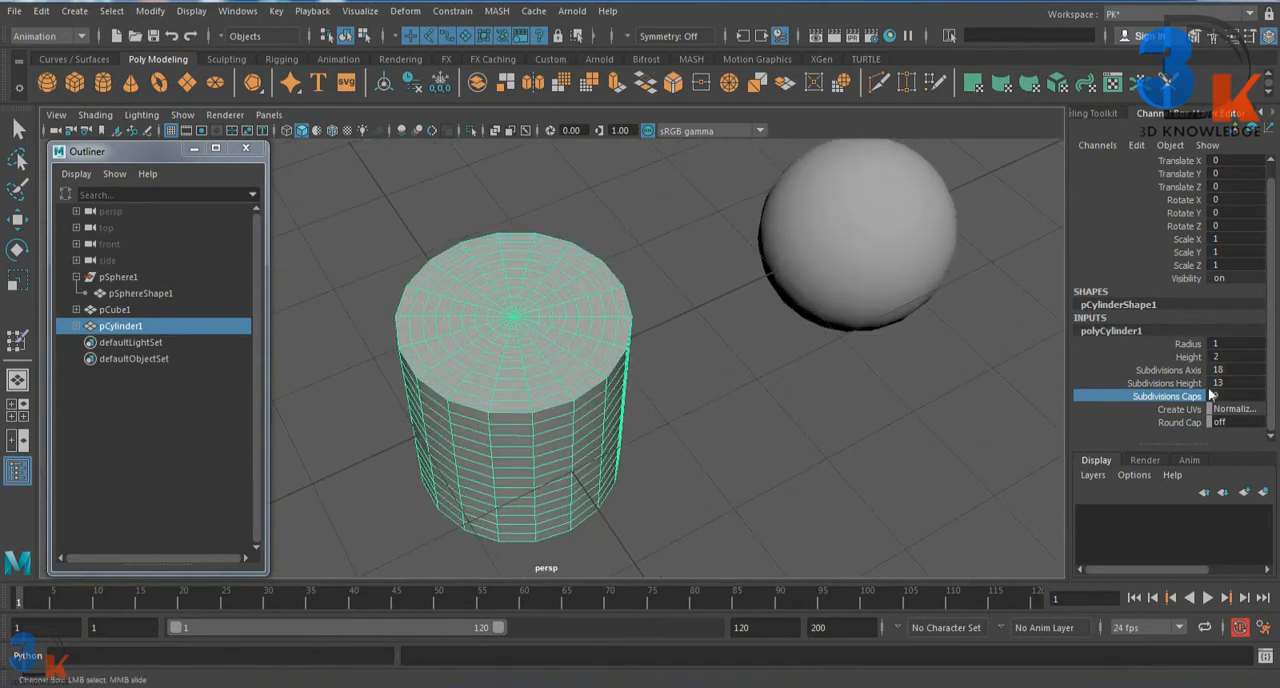
Set the cylinder's Subdivisions Caps to 2.
left_click(1240, 391)
type("9")
key("Return")
key("Return")
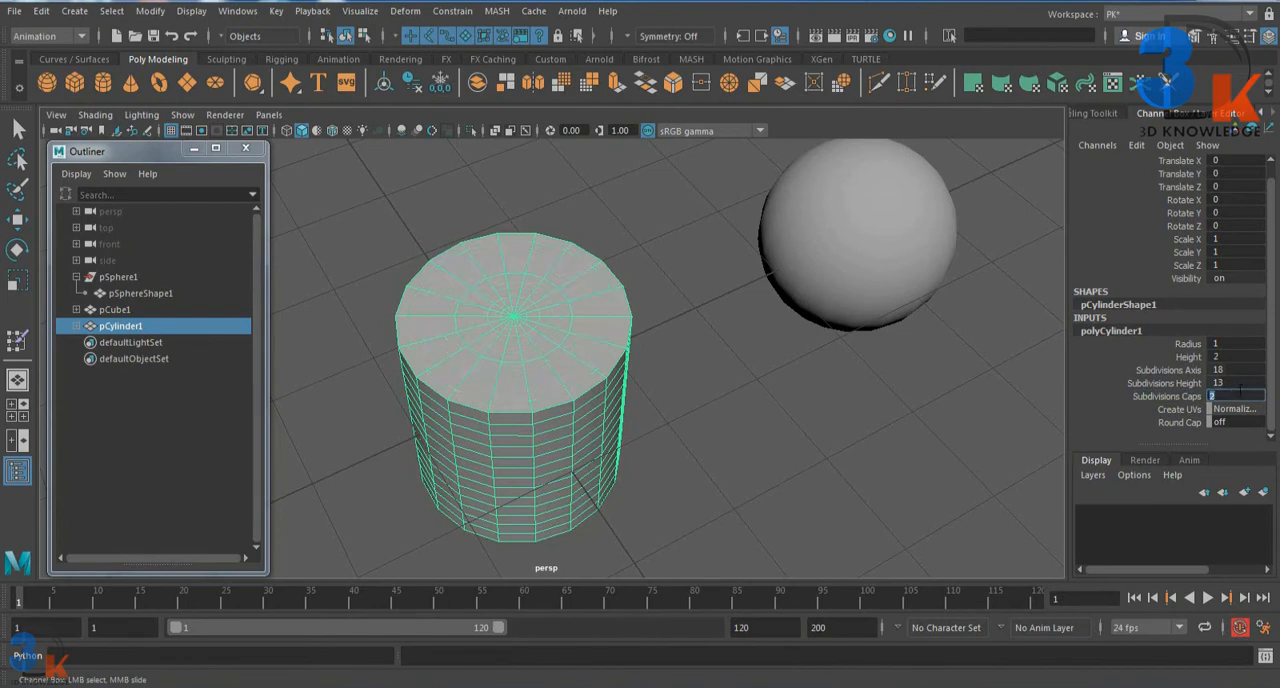
left_click_drag(700, 422, 688, 406, "alt")
scroll(690, 408, "down", 2)
Turn on Round Cap for the cylinder to give it rounded ends.
left_click(1254, 423)
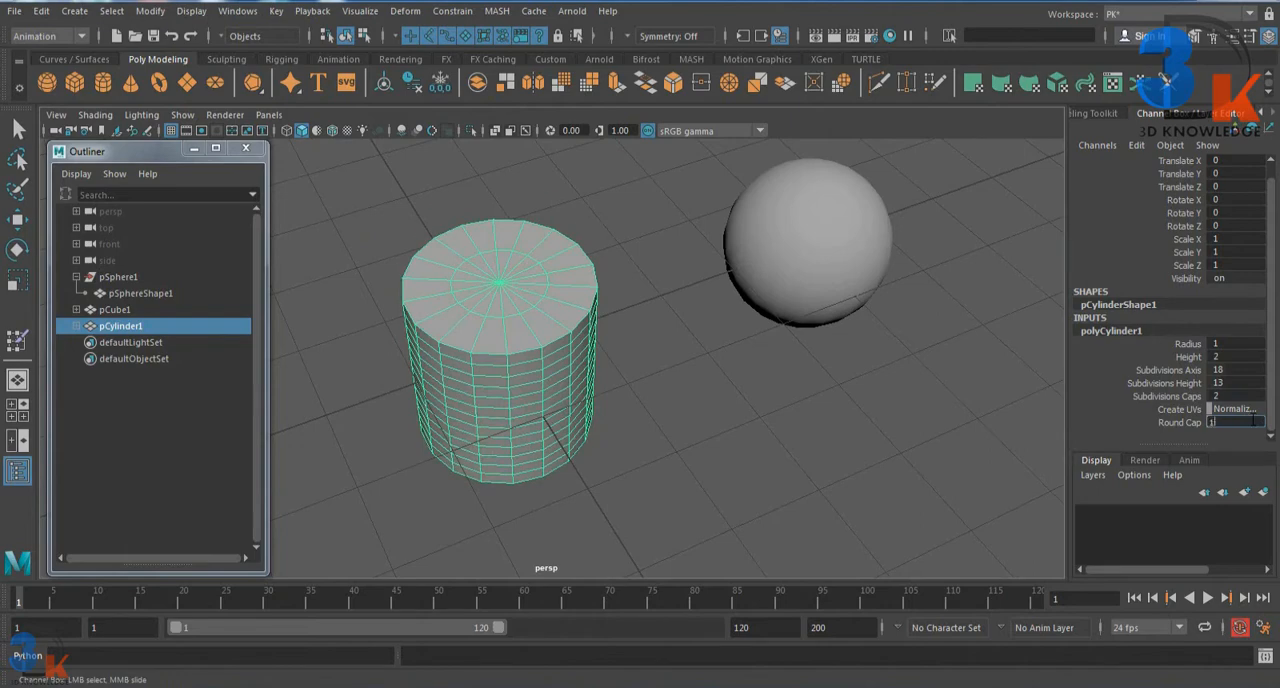
type("1")
key("Return")
left_click_drag(746, 436, 611, 433, "alt")
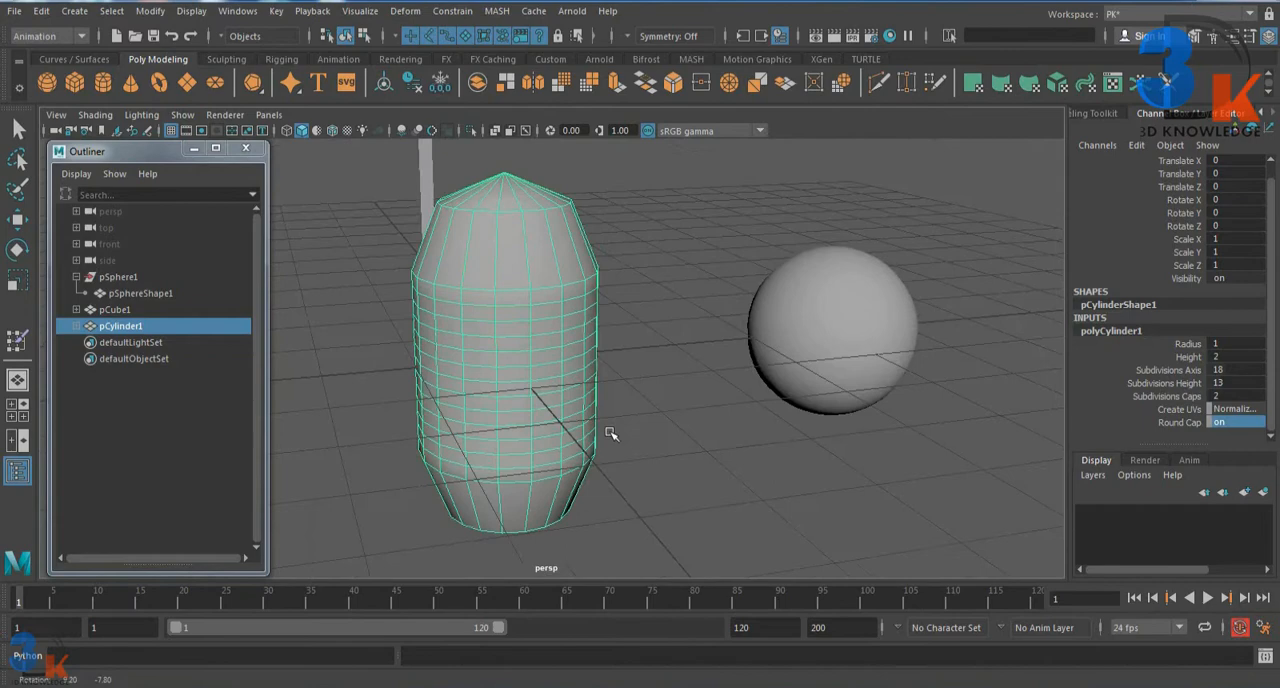
Set the cylinder's Subdivisions Axis to 15 and its Subdivisions Caps to 20.
left_click(1165, 370)
middle_click_drag(850, 464, 815, 440)
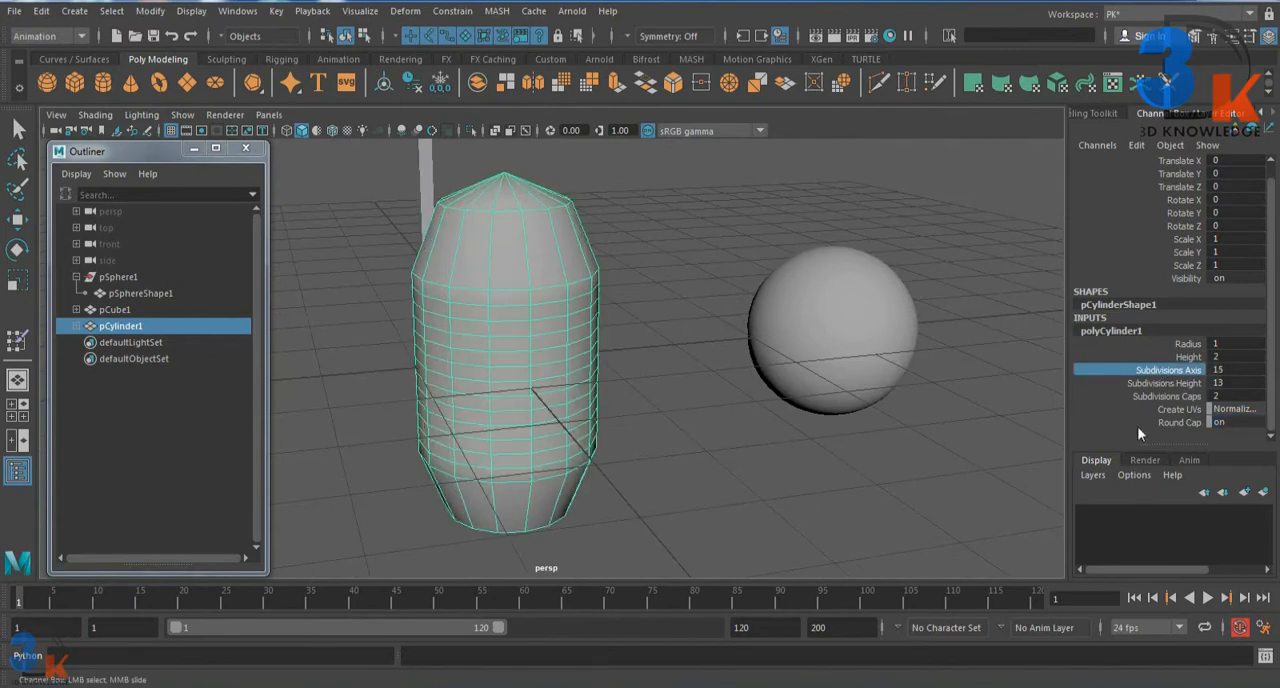
left_click(1167, 396)
middle_click_drag(734, 456, 871, 480)
left_click_drag(871, 480, 787, 516, "alt")
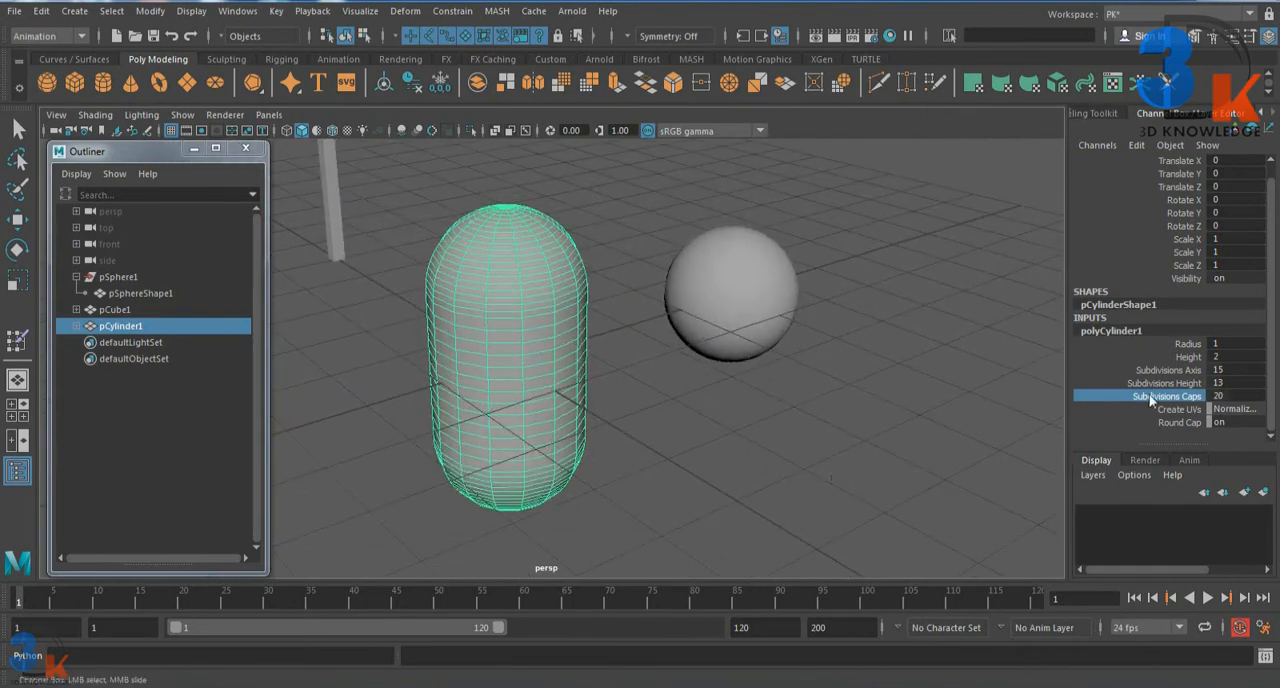
right_click_drag(677, 358, 706, 360, "alt")
middle_click_drag(706, 360, 710, 383, "alt")
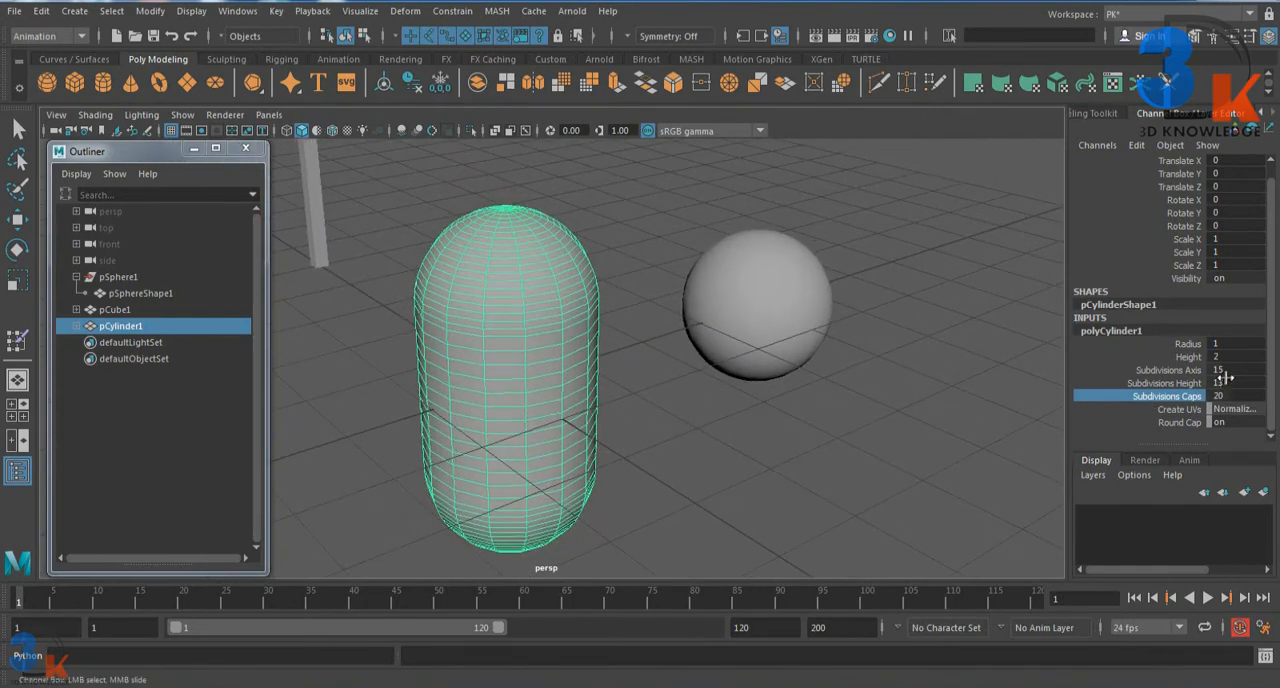
Reduce the capsule's Subdivisions Height to 1.
left_click(1165, 383)
middle_click_drag(728, 469, 598, 434)
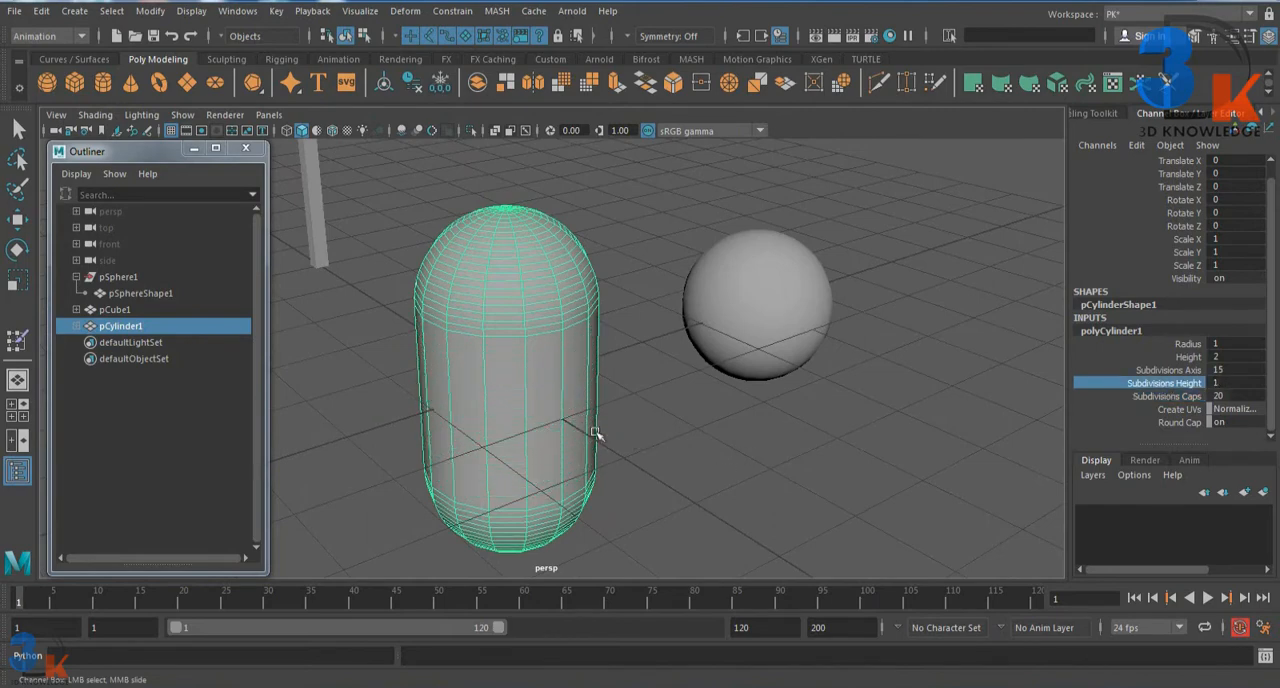
left_click_drag(598, 434, 494, 222, "alt")
left_click_drag(563, 457, 655, 448, "alt")
Rotate the capsule so it lies horizontally, setting its Rotate X to -90.
left_click(852, 483)
right_click_drag(852, 483, 680, 462, "alt")
left_click_drag(680, 462, 570, 440, "alt")
left_click(556, 375)
left_click_drag(669, 417, 735, 427, "alt")
mouse_move(735, 427)
right_mouse_down("alt")
mouse_move(797, 437)
mouse_move(715, 437)
right_mouse_up("alt")
left_click_drag(715, 437, 648, 432, "alt")
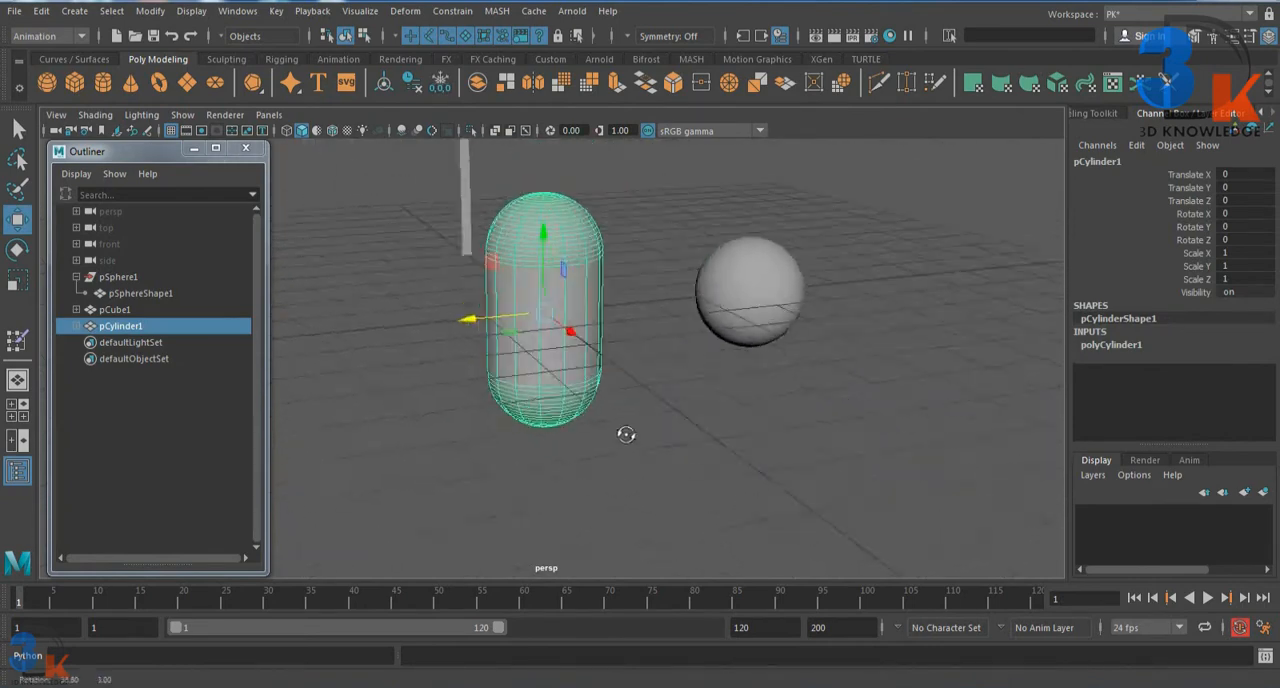
left_click(1191, 214)
middle_click_drag(790, 328, 631, 326)
left_click(1236, 216)
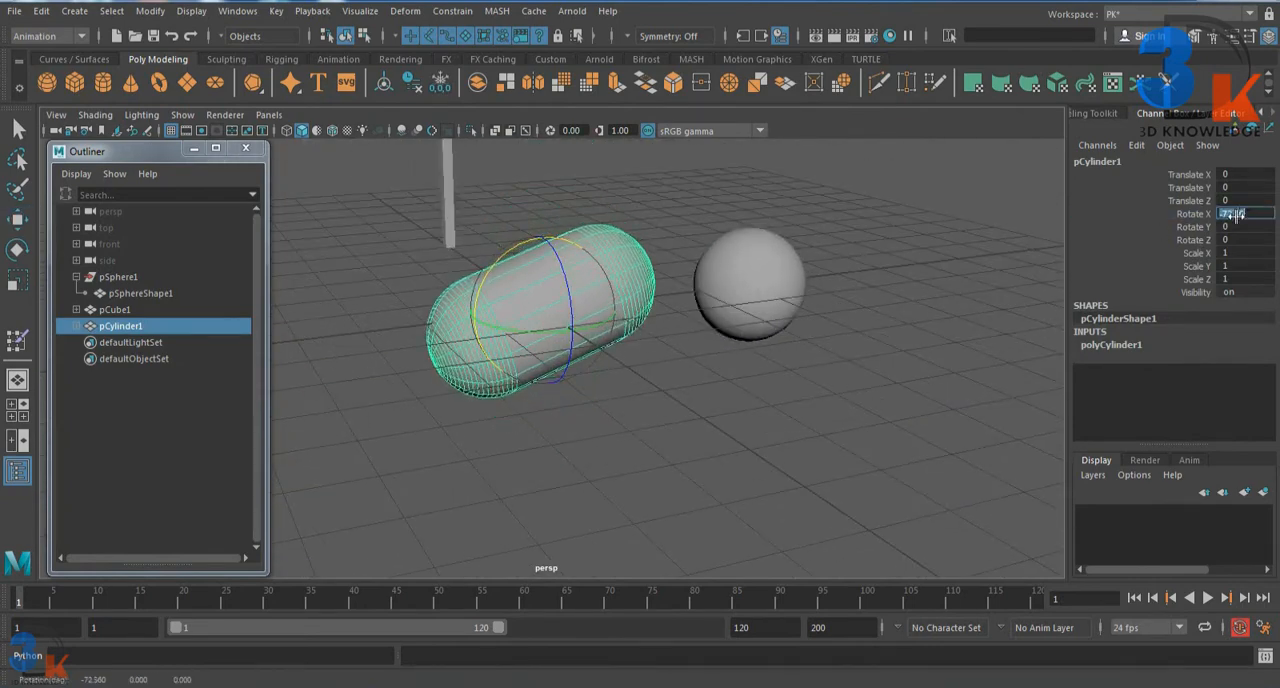
type("-90")
key("Return")
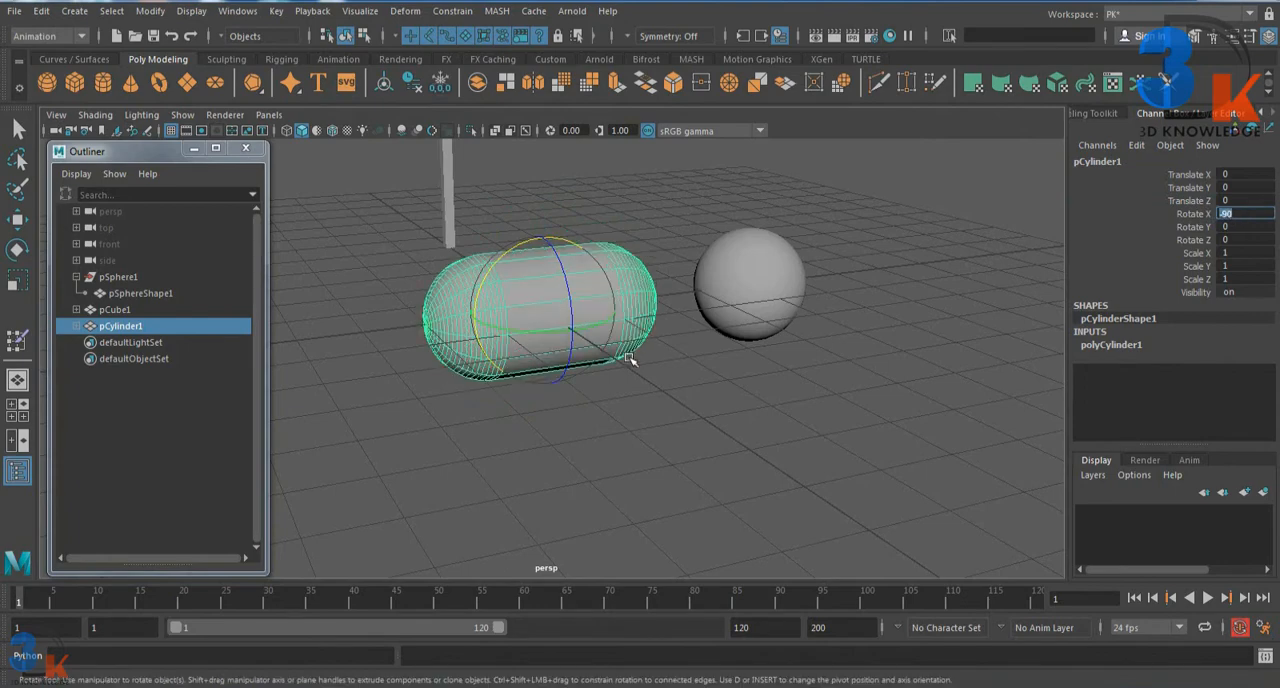
Reduce the capsule's Radius to 0.5 in its polyCylinder1 inputs.
left_click_drag(605, 417, 534, 417, "alt")
left_click(688, 459)
right_click_drag(534, 417, 600, 306, "alt")
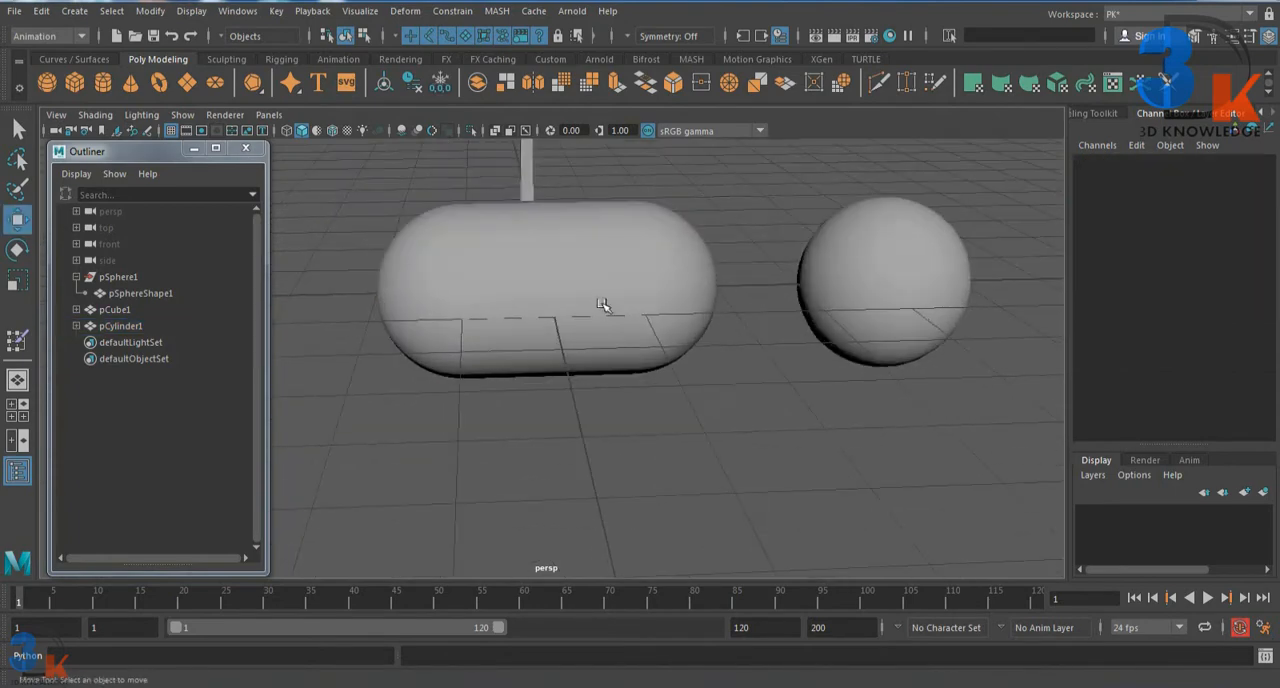
left_click(571, 322)
left_click(1115, 347)
left_click(1186, 359)
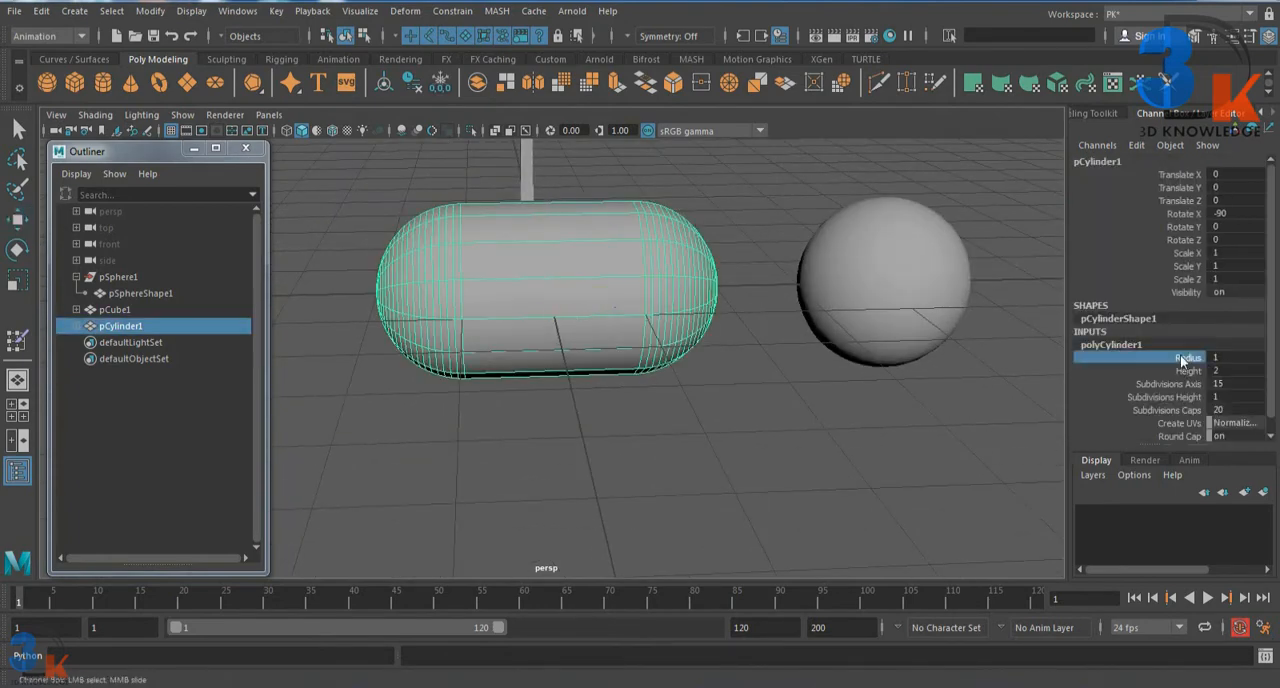
middle_click_drag(856, 386, 802, 386)
left_click_drag(716, 388, 810, 400, "alt")
right_click_drag(810, 400, 730, 386, "alt")
left_click_drag(730, 386, 645, 390, "alt")
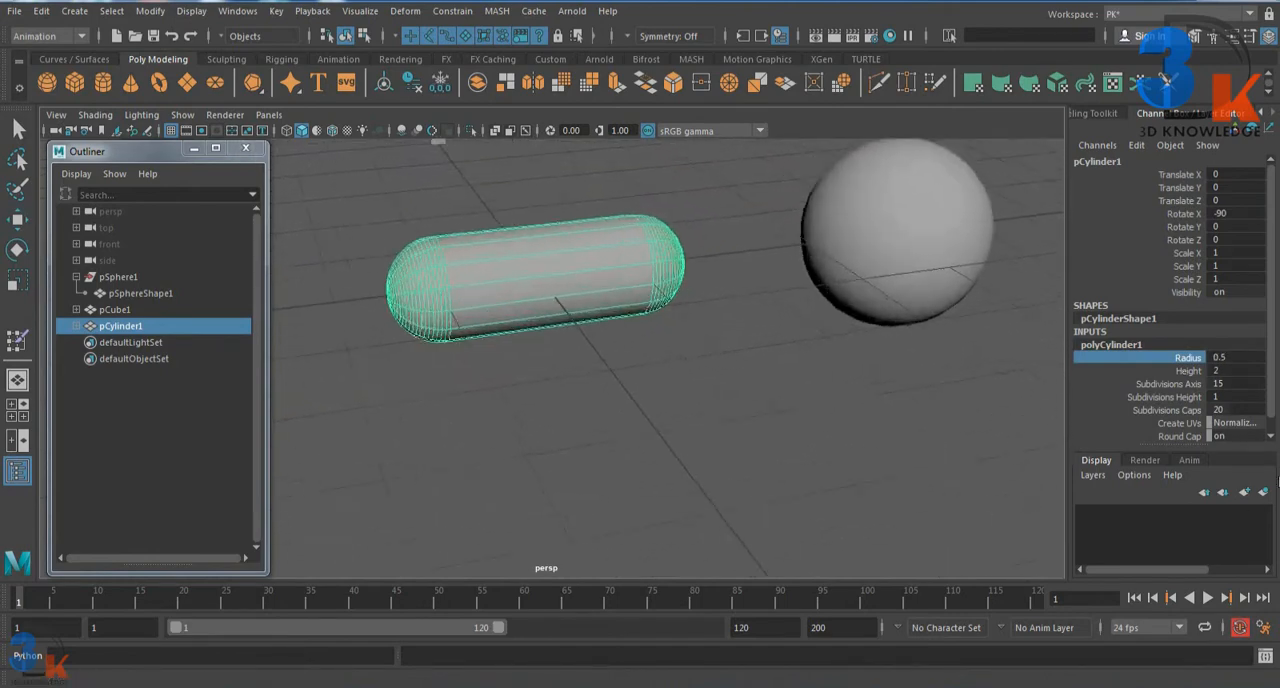
Set the capsule's Subdivisions Height to 12 and its Subdivisions Caps to 6.
left_click(1173, 411)
middle_click_drag(850, 432, 621, 413)
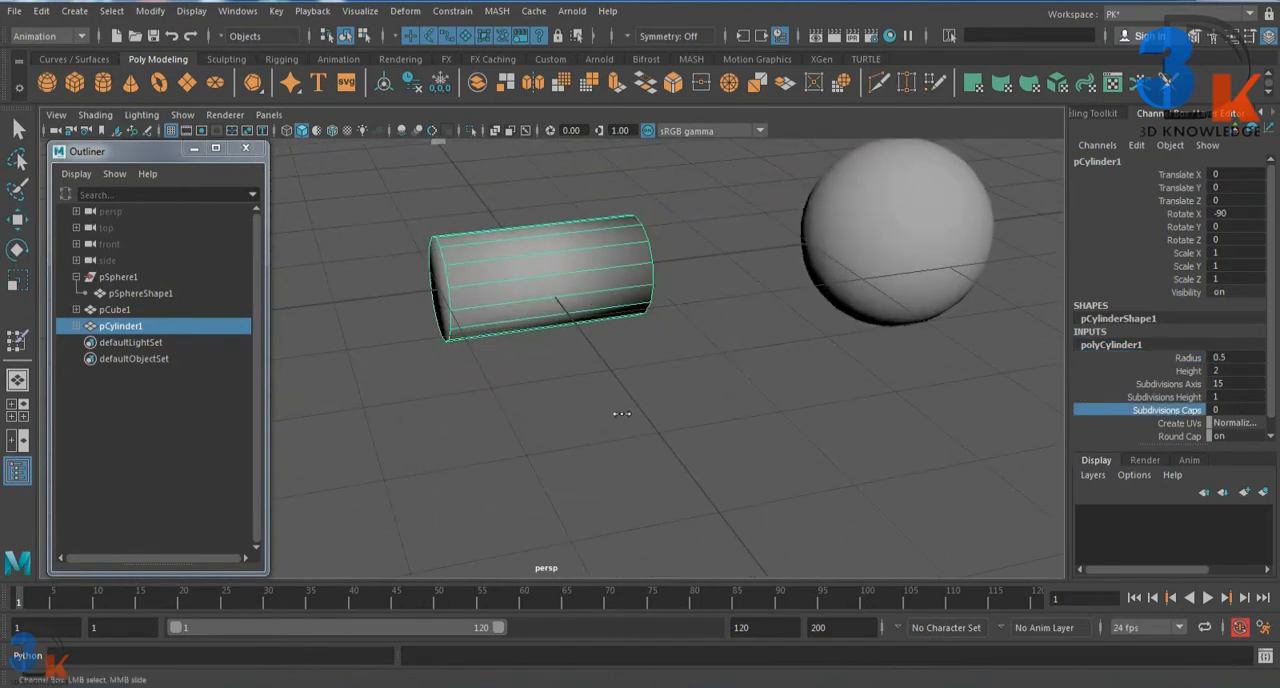
left_click_drag(621, 413, 690, 398, "alt")
left_click(1160, 397)
middle_click_drag(764, 416, 898, 409)
left_click(1164, 409)
mouse_move(690, 410)
left_mouse_down("alt")
mouse_move(717, 411)
mouse_move(697, 403)
left_mouse_up("alt")
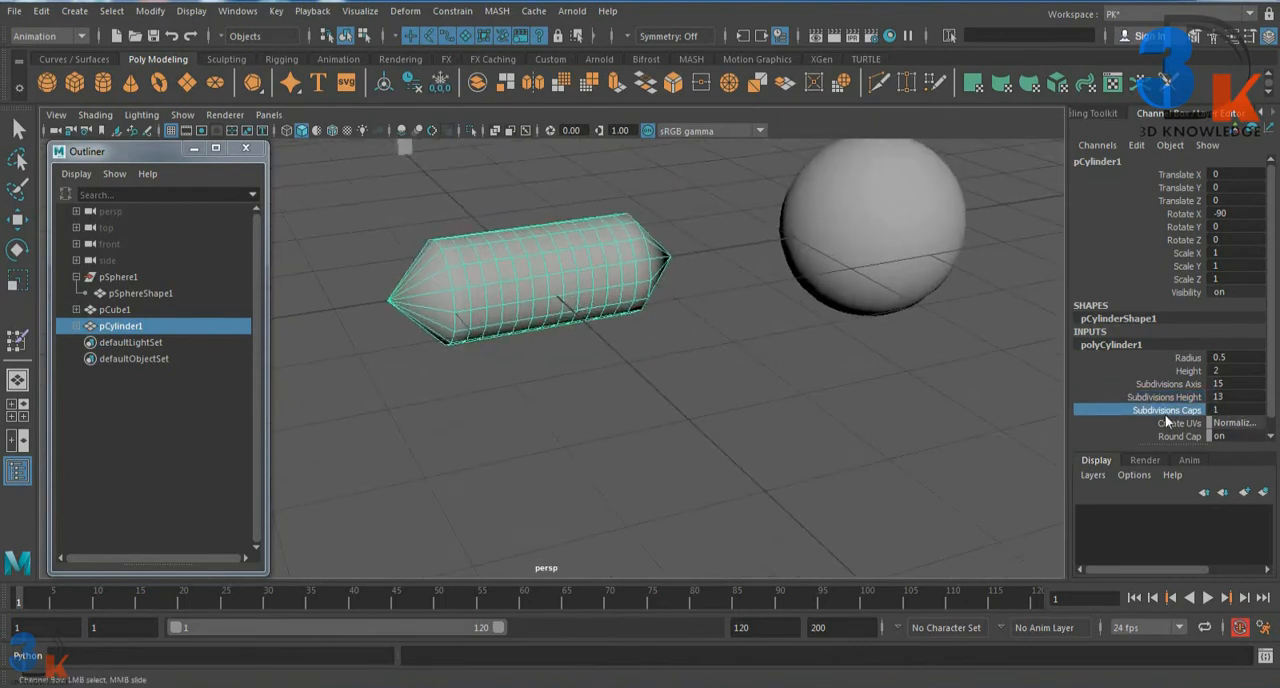
middle_click_drag(700, 440, 746, 442)
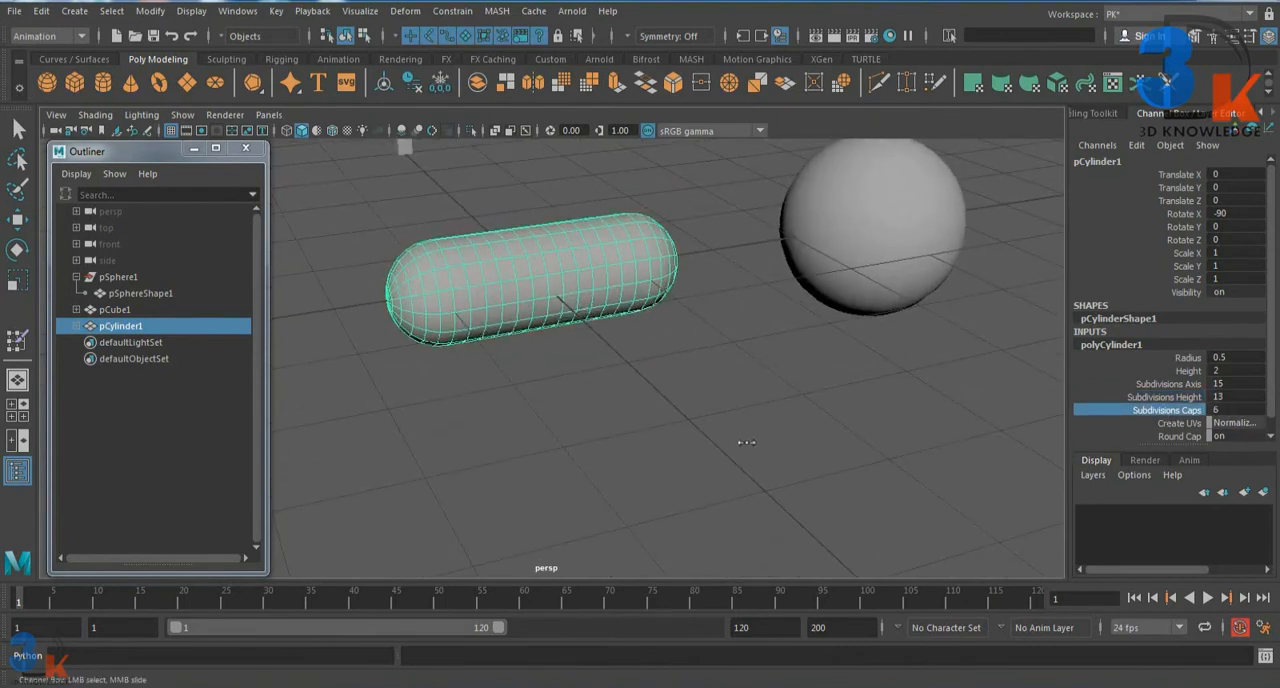
left_click_drag(796, 446, 821, 472, "alt")
double_click(1237, 399)
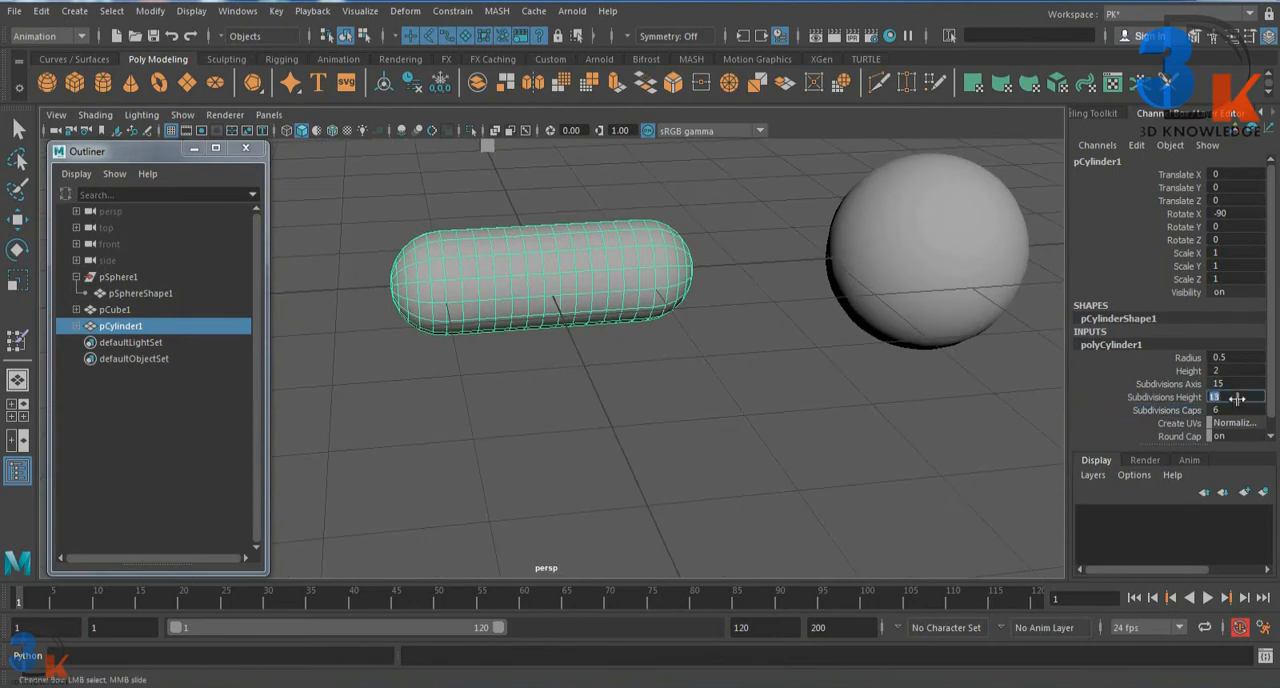
double_click(1238, 408)
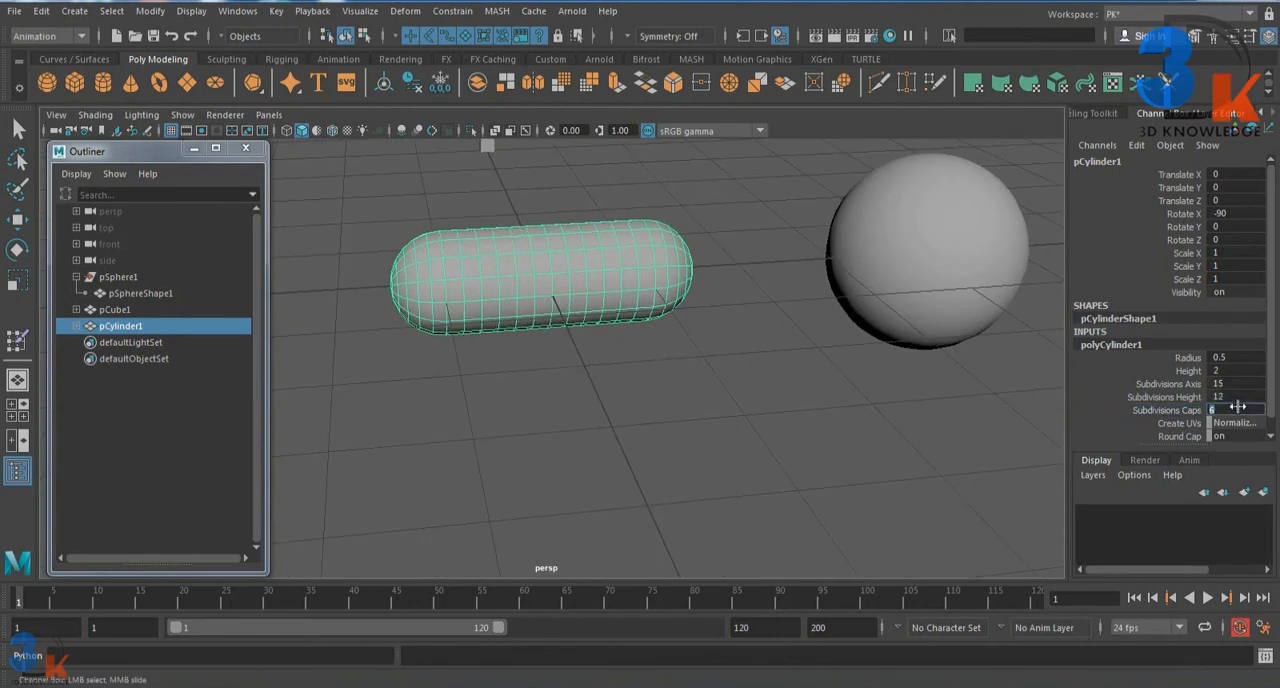
Move the capsule along the X axis well away from the grid centre and deselect it.
left_click_drag(792, 430, 856, 452, "alt")
right_click_drag(590, 396, 746, 506, "alt")
middle_click_drag(470, 360, 684, 435, "alt")
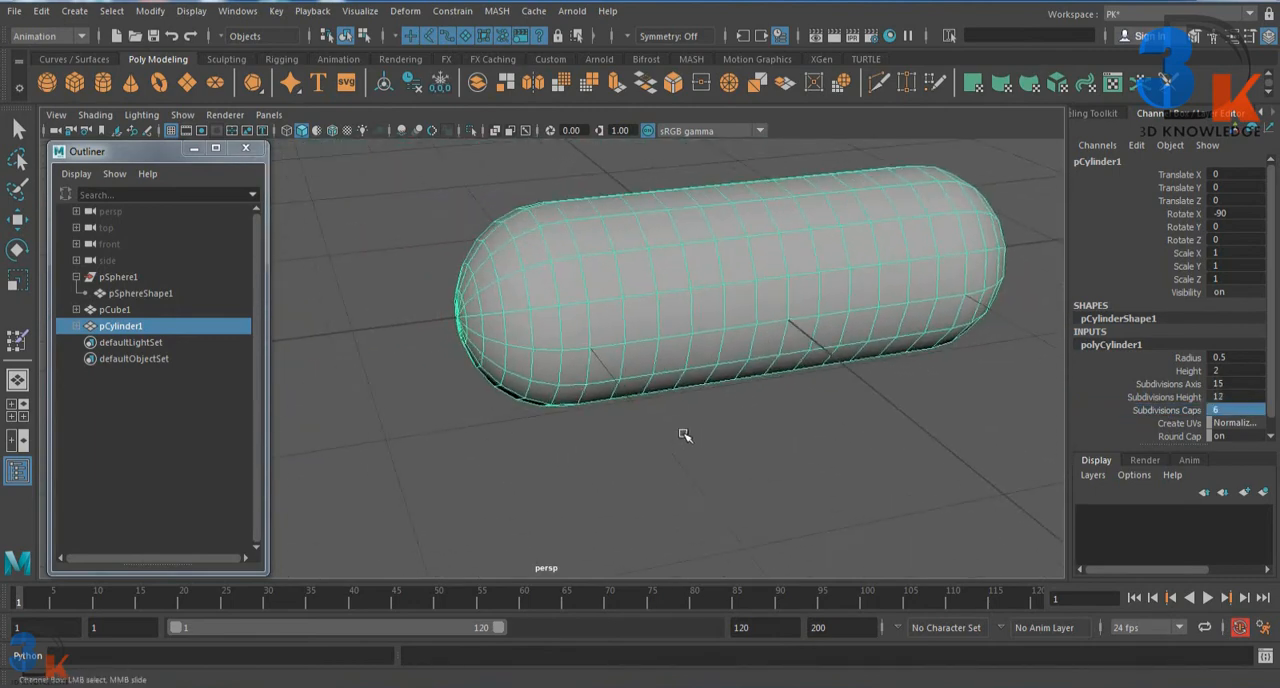
left_click_drag(600, 474, 775, 488, "alt")
right_click_drag(775, 488, 708, 440, "alt")
middle_click_drag(708, 440, 511, 391, "alt")
left_click_drag(511, 391, 495, 328, "alt")
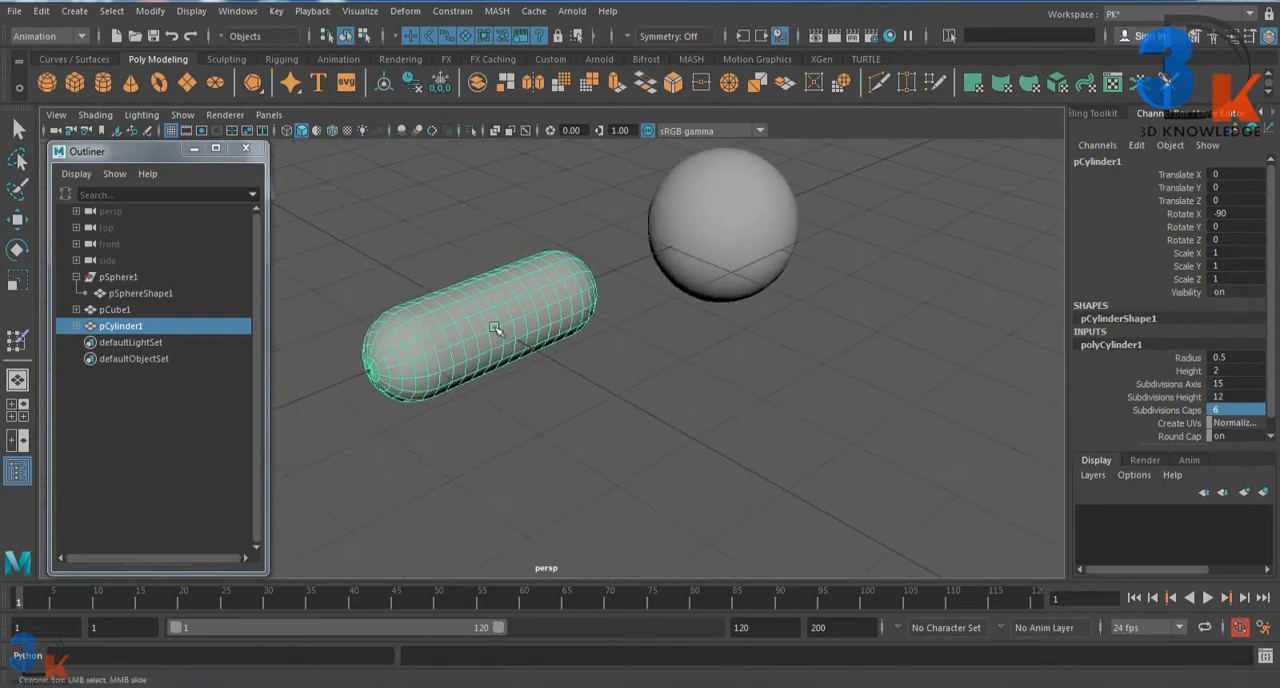
key("w")
right_click_drag(585, 412, 531, 391, "alt")
left_click_drag(563, 366, 948, 456)
mouse_move(592, 402)
left_mouse_down("alt")
mouse_move(526, 406)
mouse_move(575, 420)
left_mouse_up("alt")
left_click(575, 420)
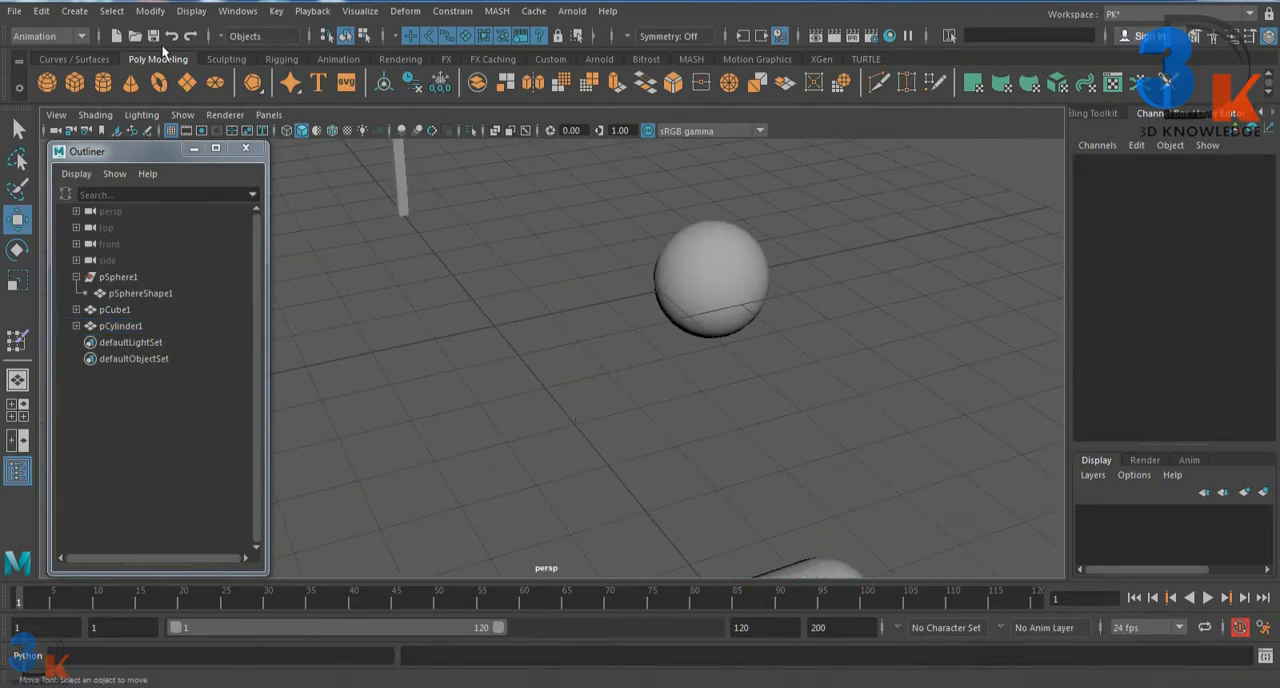
Create a polygon cone at the grid centre, keeping its translation at 0.
left_click(131, 83)
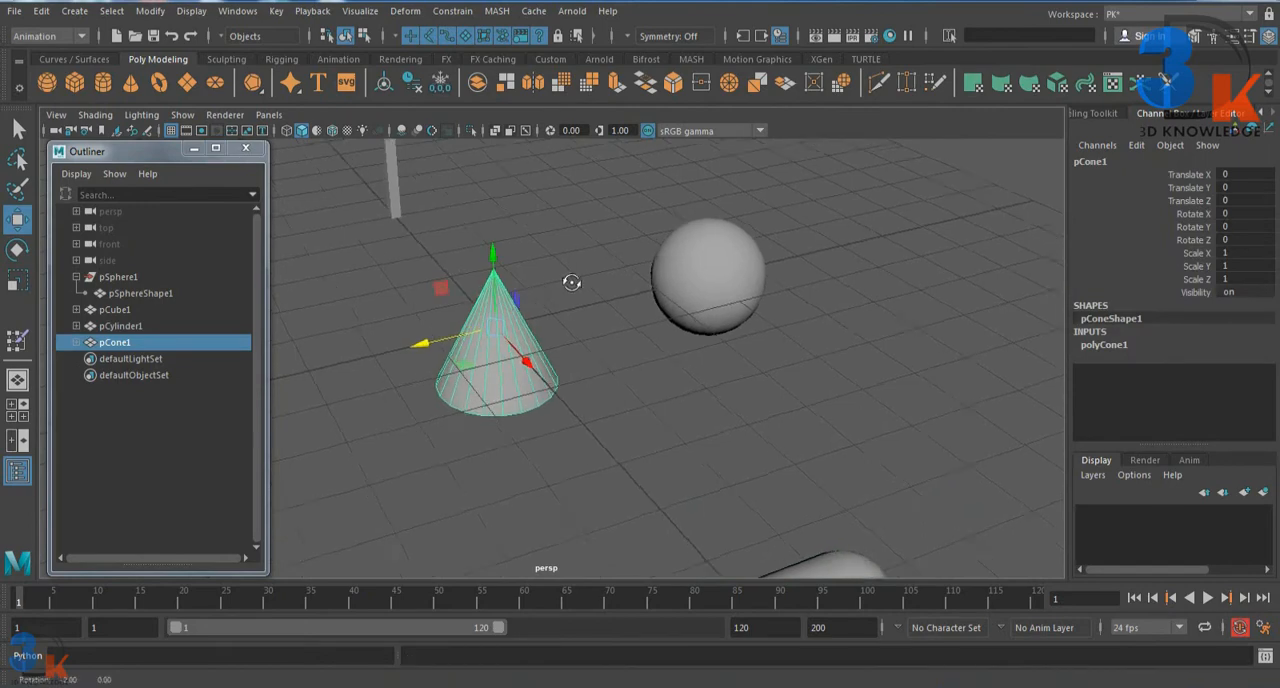
left_click_drag(574, 283, 484, 158, "alt")
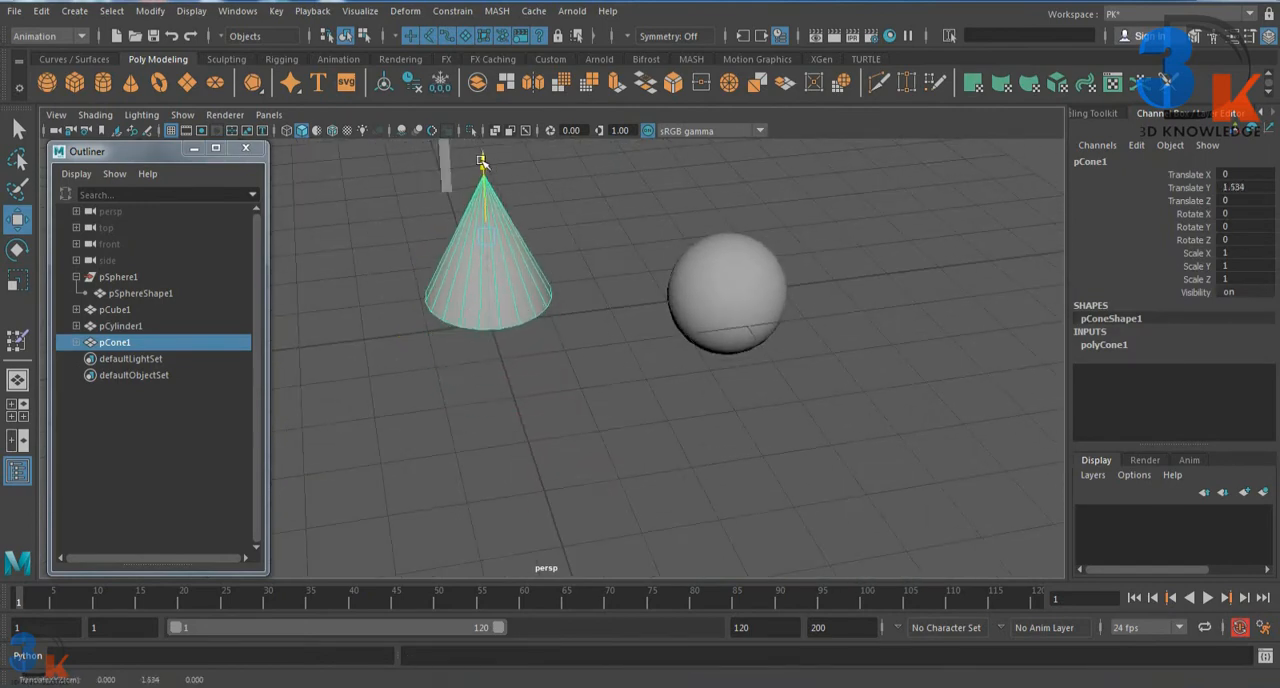
key("ctrl+z")
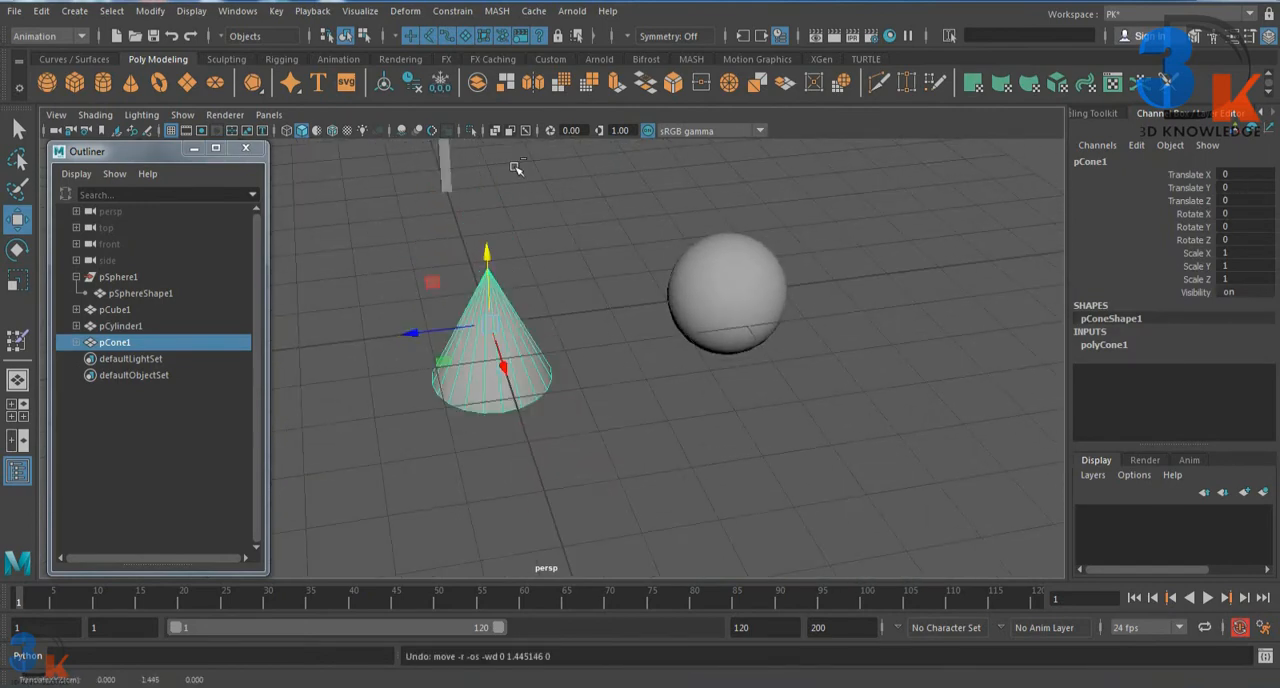
Try reducing the cone's Radius to 0.9 in its polyCone1 inputs, and undo the change.
left_click(1105, 344)
left_click(1188, 344)
mouse_move(740, 344)
middle_mouse_down()
mouse_move(720, 338)
mouse_move(748, 350)
mouse_move(739, 345)
middle_mouse_up()
left_click_drag(744, 335, 765, 333, "alt")
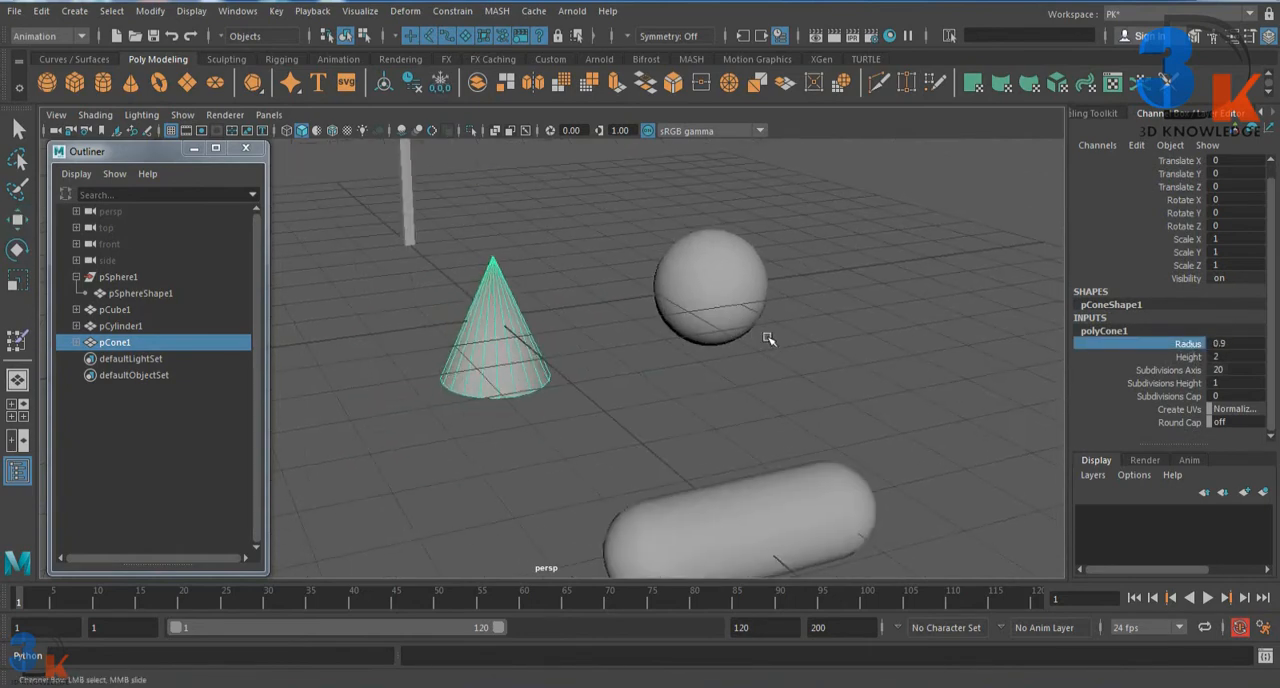
key("ctrl+z")
Flatten the cone by reducing its Height to 0.4.
left_click(1188, 357)
mouse_move(640, 352)
middle_mouse_down()
mouse_move(680, 362)
mouse_move(620, 341)
middle_mouse_up()
left_click_drag(560, 326, 591, 354, "alt")
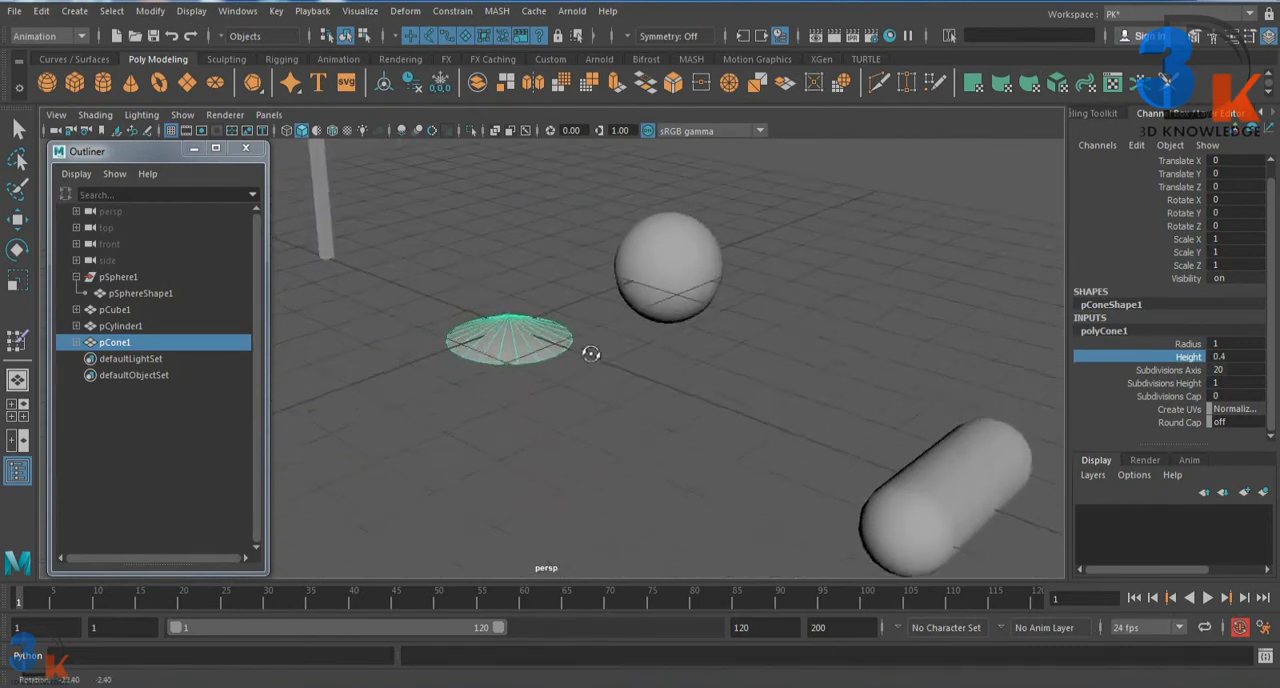
Move the tall cube pole along the X axis so it stands over the flattened cone.
scroll(591, 354, "down", 3)
middle_click_drag(540, 305, 600, 412, "alt")
left_click(493, 315)
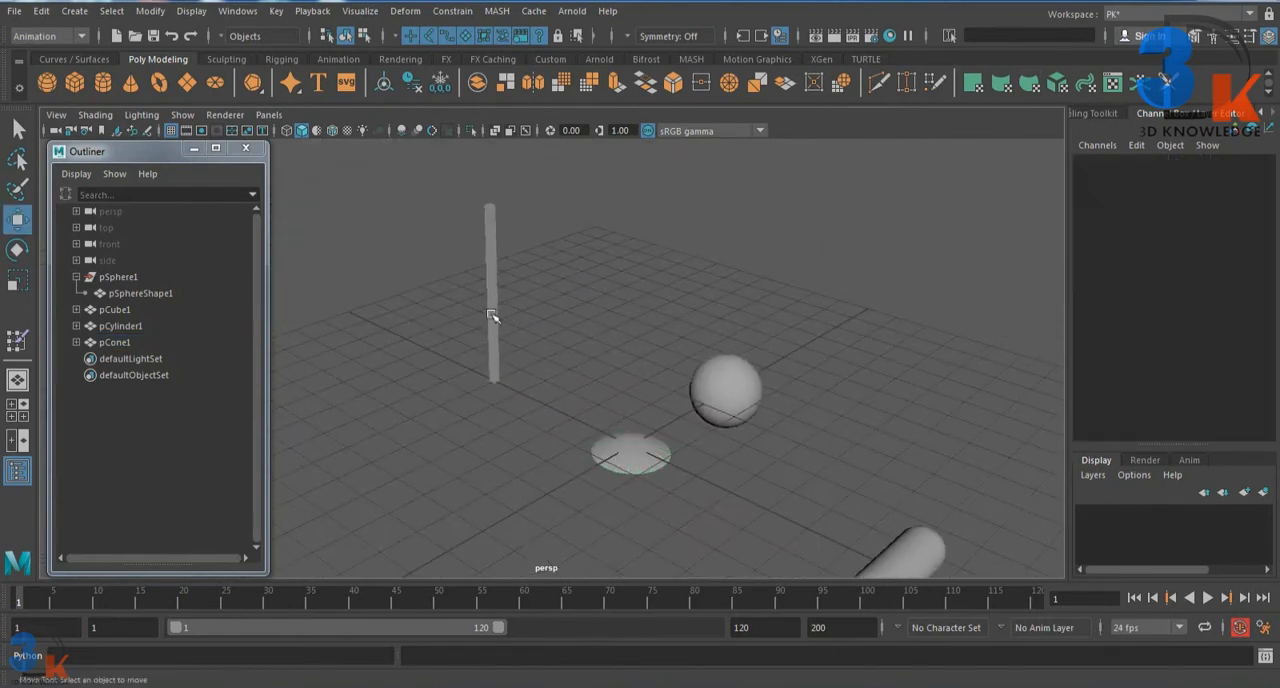
left_click_drag(549, 319, 685, 431)
Raise the flattened cone to the top of the pole, at a Translate Y of about 5.16.
left_click(662, 463)
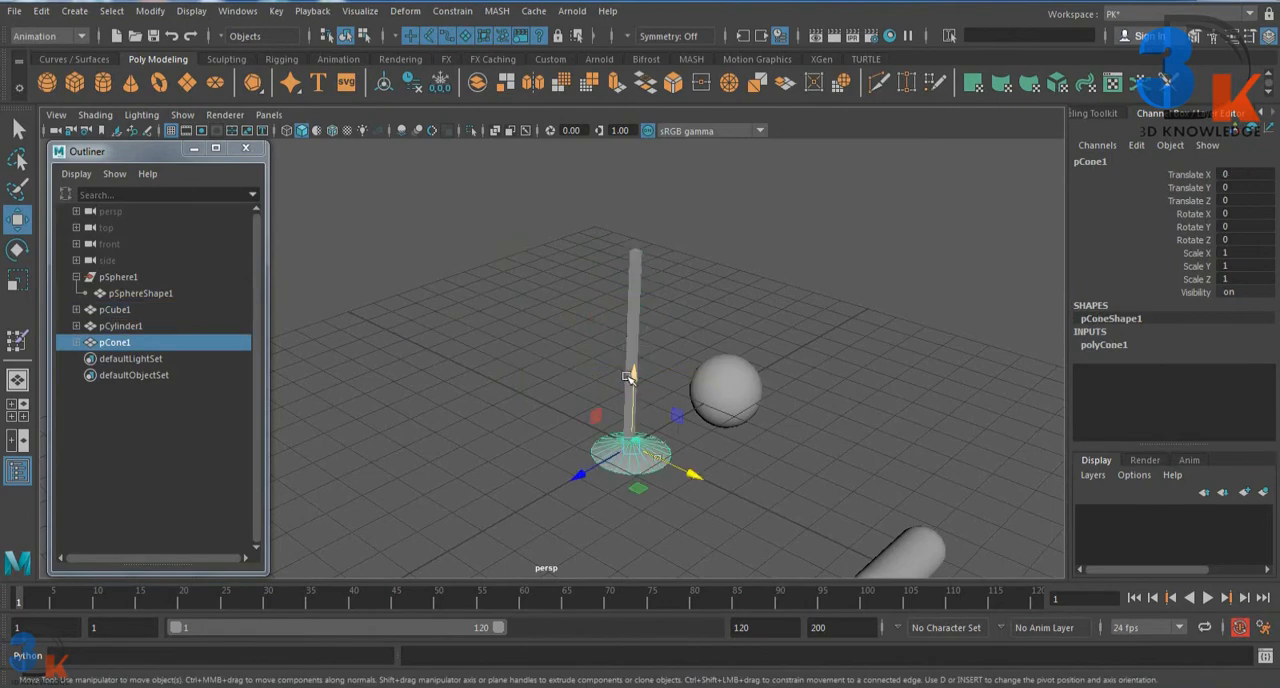
left_click_drag(631, 377, 622, 176)
scroll(717, 411, "up", 3)
left_click_drag(717, 411, 709, 306, "alt")
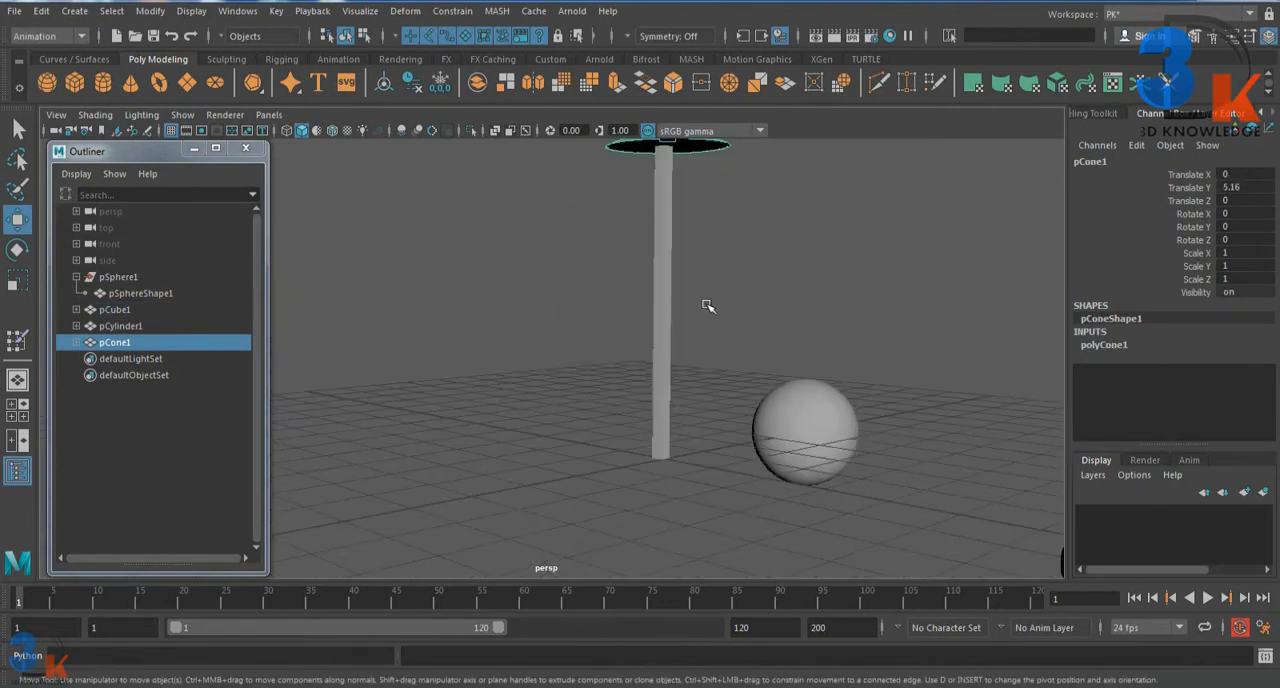
Centre the pole under the cone by setting its Translate X to 0.
middle_click_drag(709, 306, 629, 476, "alt")
middle_click_drag(518, 474, 536, 336, "alt")
left_click(594, 334)
left_click(1252, 174)
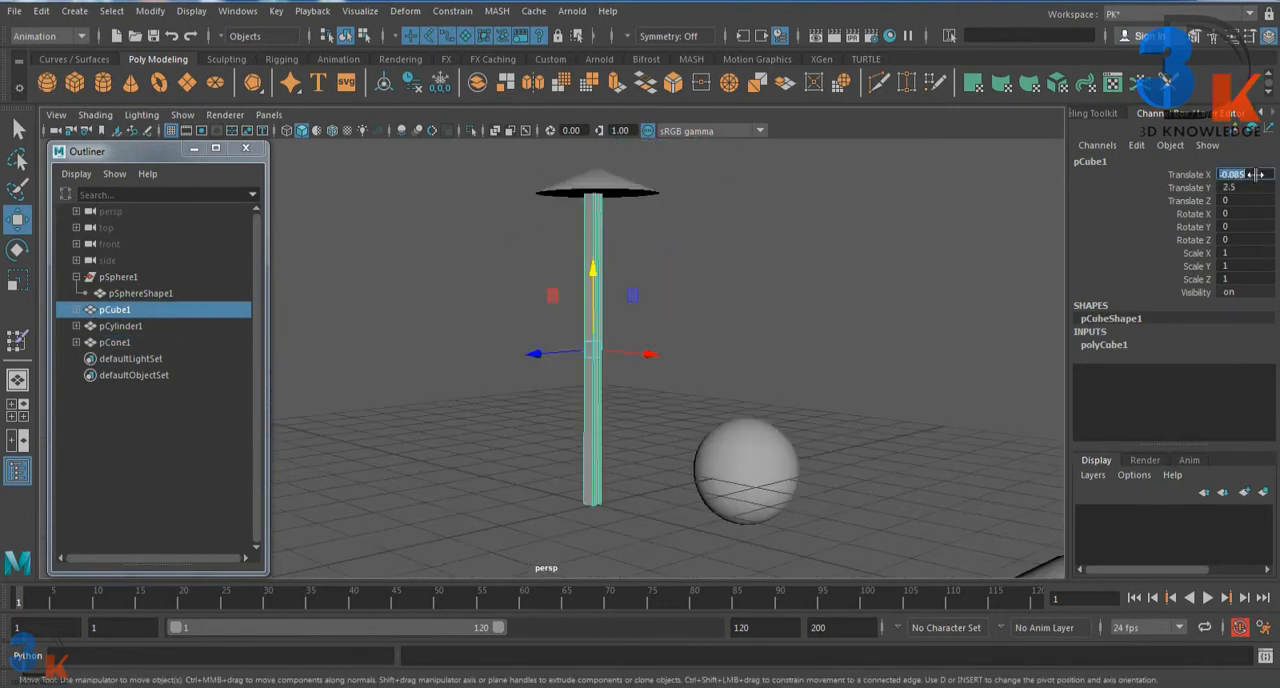
type("0")
key("Return")
Widen the cone into an umbrella canopy by setting its Radius to 3.5.
middle_click_drag(670, 240, 667, 344, "alt")
left_click(667, 344)
left_click(660, 342)
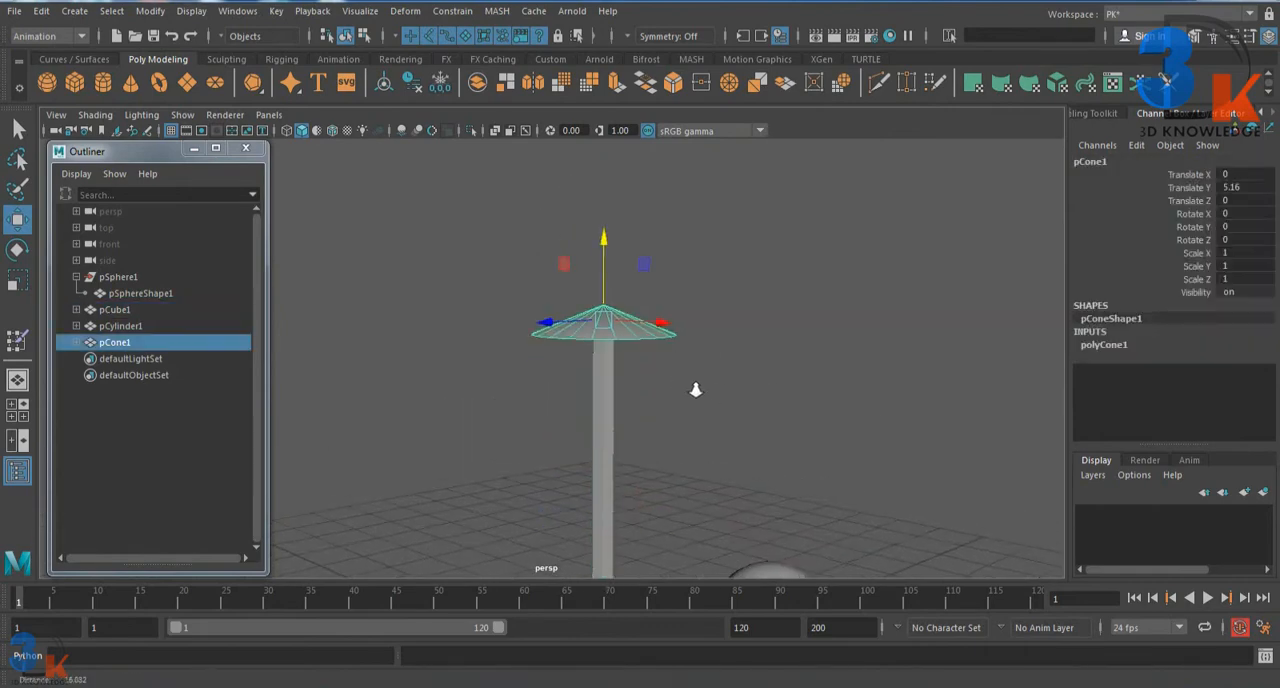
middle_click_drag(694, 389, 614, 310, "alt")
left_click(1106, 344)
left_click(1186, 344)
middle_click_drag(725, 353, 743, 353)
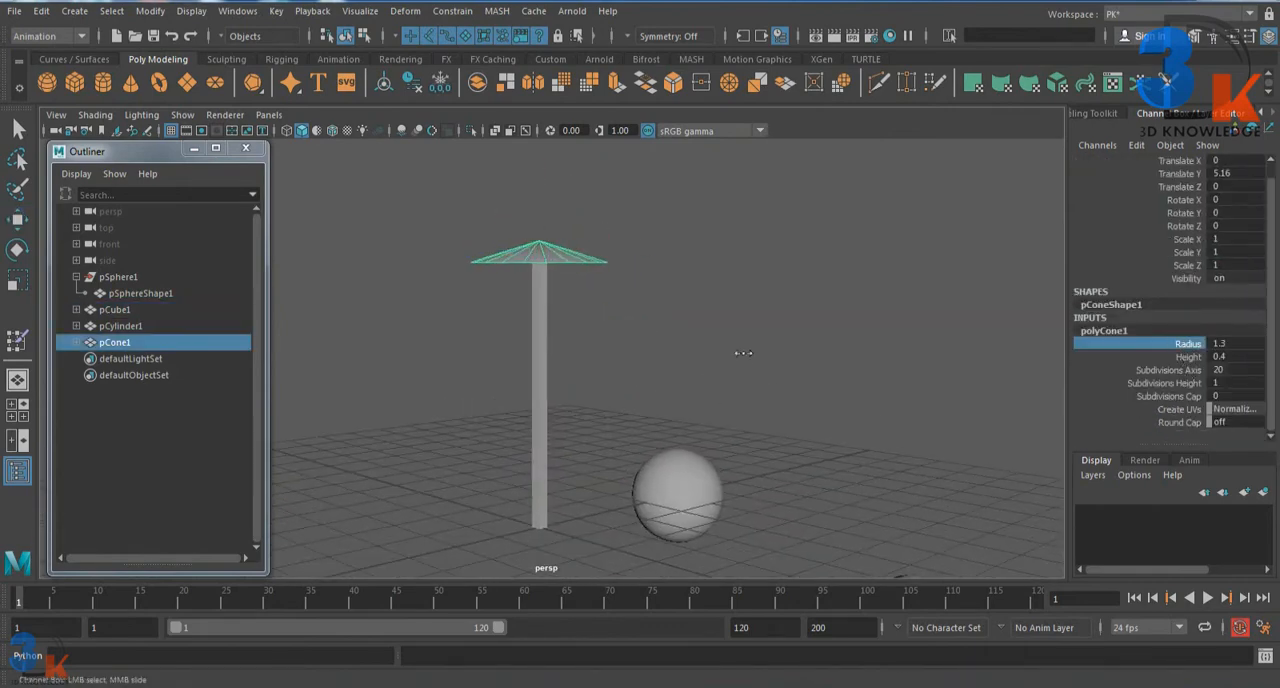
left_click_drag(748, 355, 654, 386, "alt")
mouse_move(654, 386)
middle_mouse_down()
mouse_move(640, 383)
mouse_move(651, 391)
middle_mouse_up()
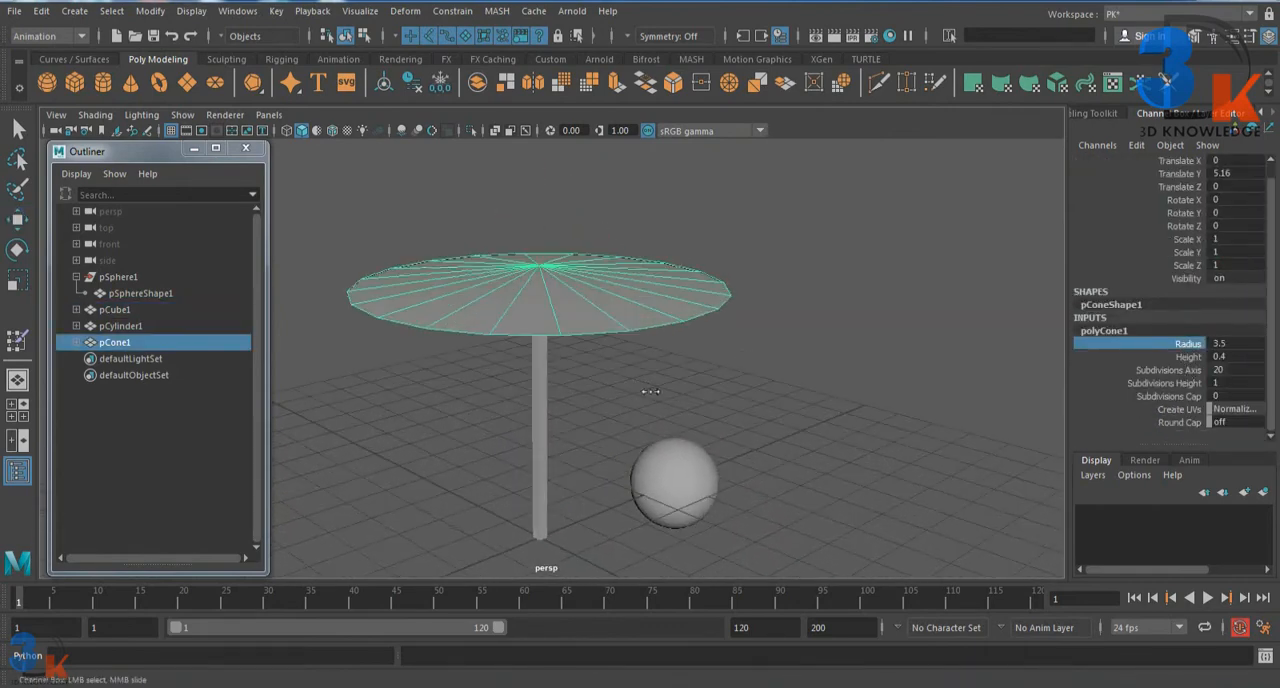
Increase the canopy cone's Height to 1.2.
left_click(1166, 360)
middle_click_drag(843, 364, 851, 365)
mouse_move(766, 368)
left_mouse_down("alt")
mouse_move(777, 337)
mouse_move(777, 350)
left_mouse_up("alt")
scroll(777, 350, "up", 2)
left_click_drag(764, 306, 723, 380, "alt")
Select the sphere and reduce its Radius in the polySphere1 inputs to make it smaller.
key("w")
left_click(723, 380)
left_click(1108, 344)
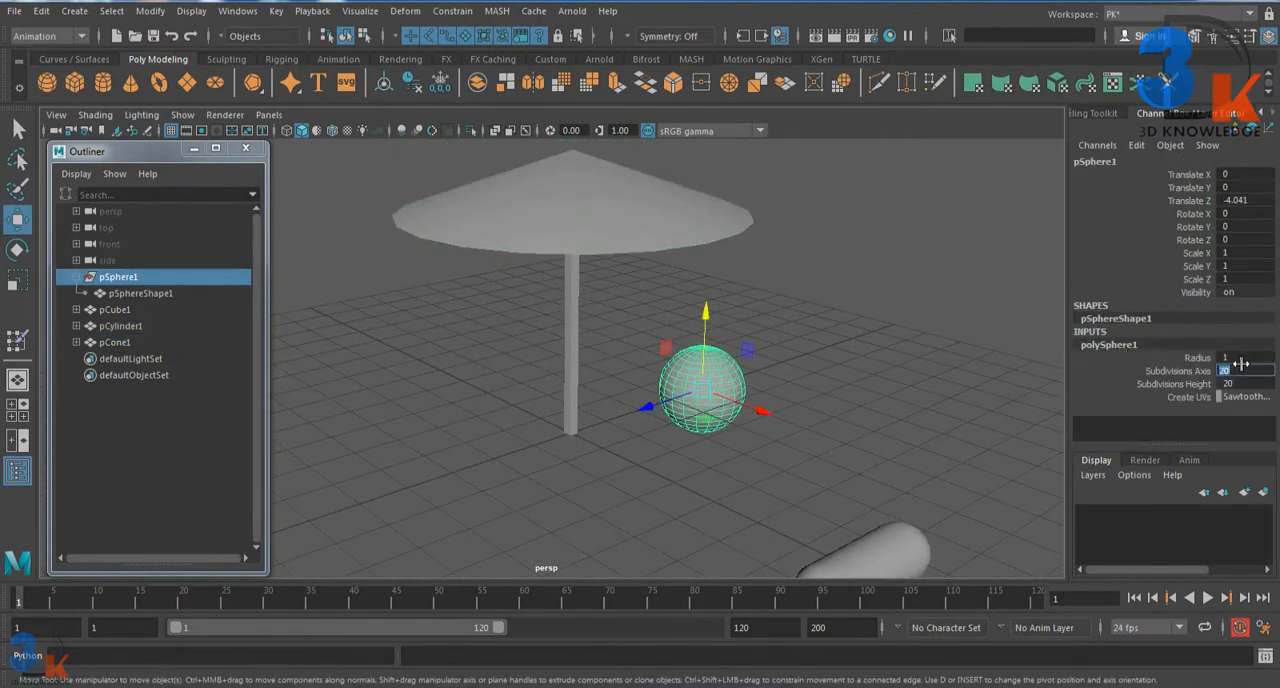
left_click(837, 371)
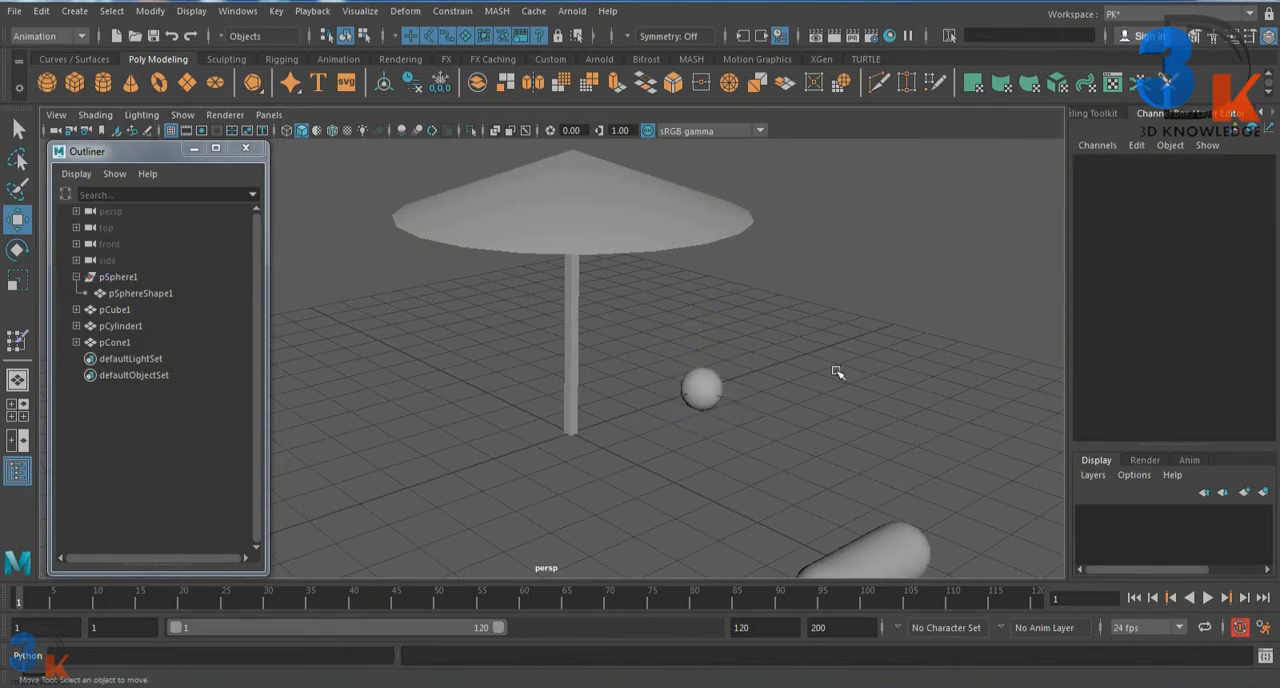
left_click_drag(837, 371, 786, 465, "alt")
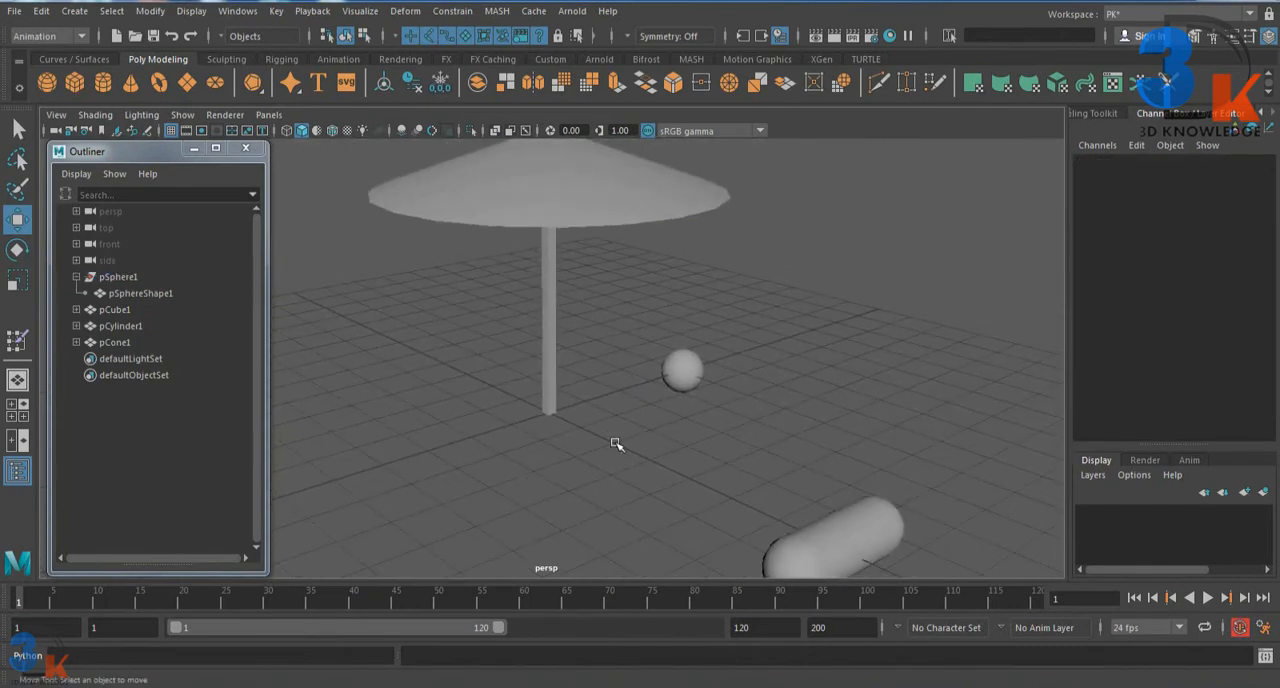
Set the canopy cone's Subdivisions Axis to 33 and its Subdivisions Height to 3.
left_click_drag(616, 444, 563, 240, "alt")
left_click(583, 207)
left_click(1092, 346)
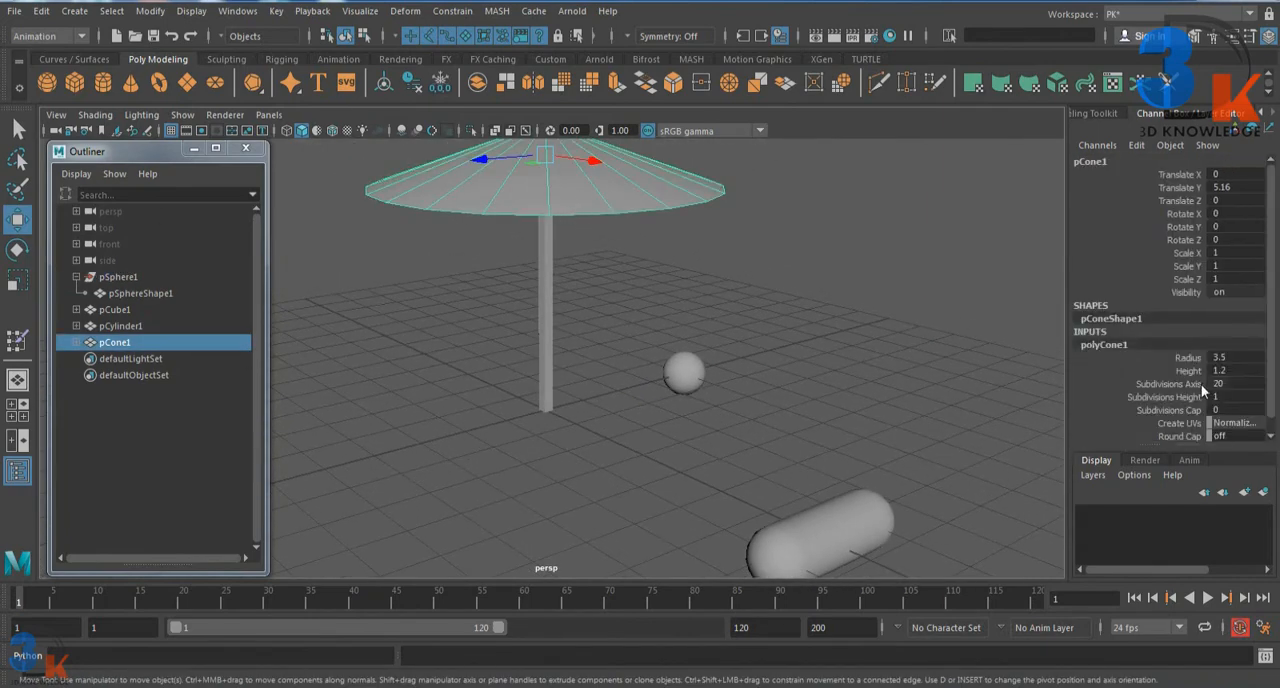
middle_click_drag(790, 350, 750, 363, "alt")
left_click(1154, 384)
left_click(1152, 397)
Try Round Cap with varying Subdivisions Cap values on the canopy cone, and restore them to off and 0.
left_click(1230, 436)
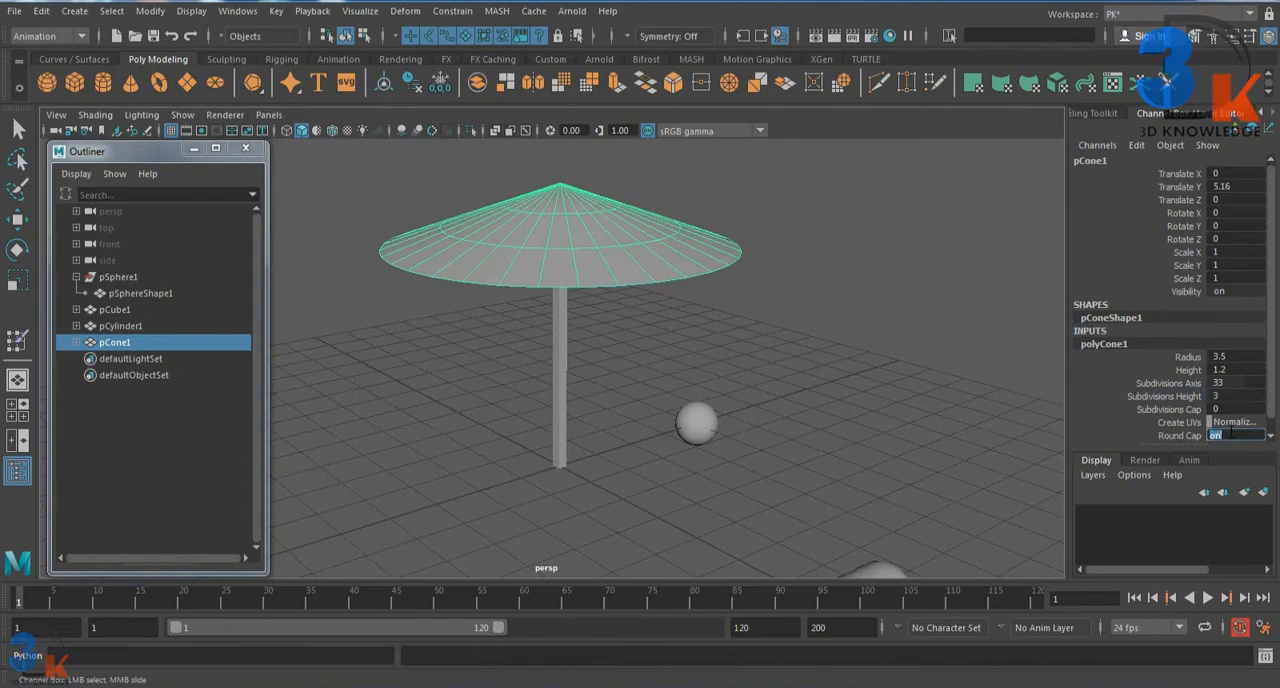
left_click(1165, 409)
middle_click_drag(780, 423, 868, 426)
left_click_drag(606, 350, 487, 415, "alt")
middle_click_drag(474, 405, 374, 402)
left_click_drag(670, 400, 735, 370, "alt")
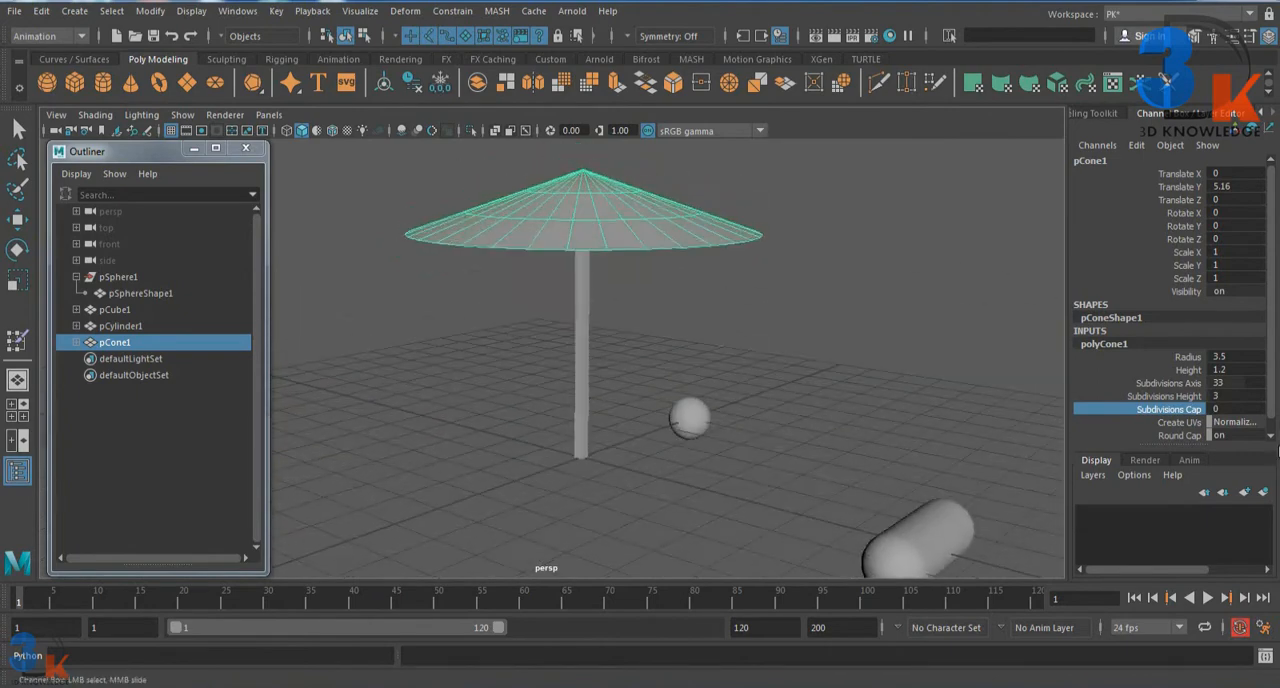
left_click(1225, 436)
left_click_drag(800, 410, 749, 471, "alt")
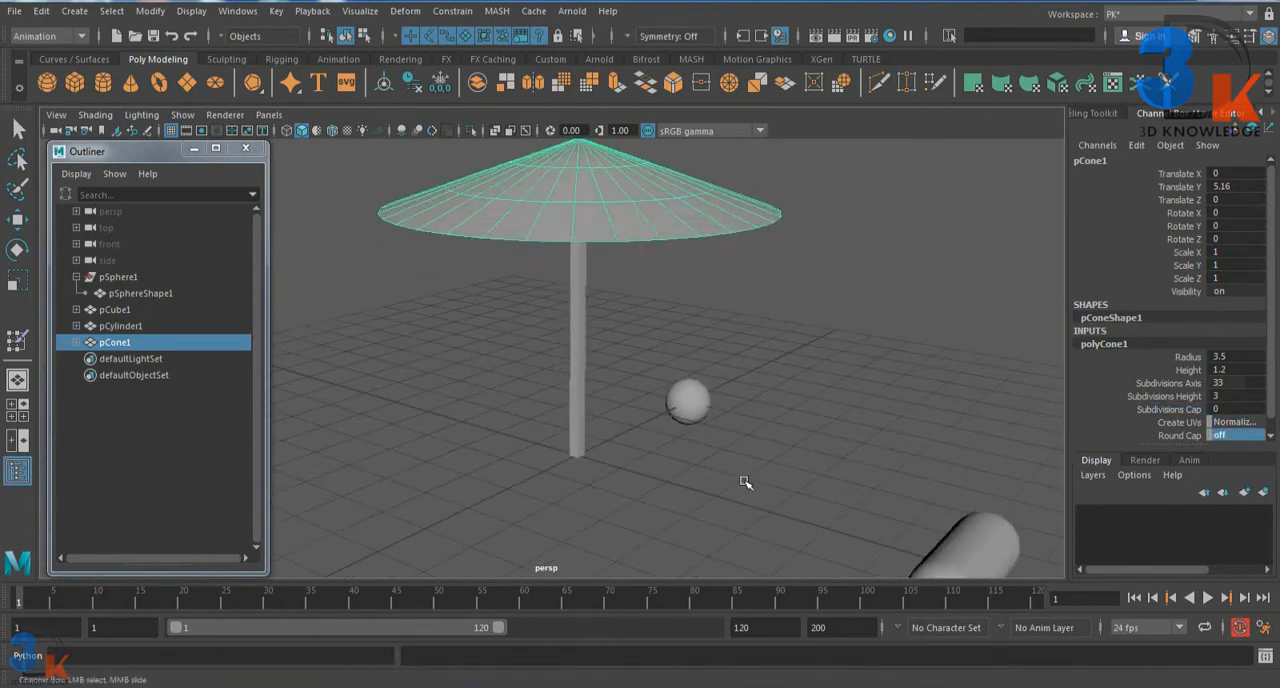
left_click(749, 471)
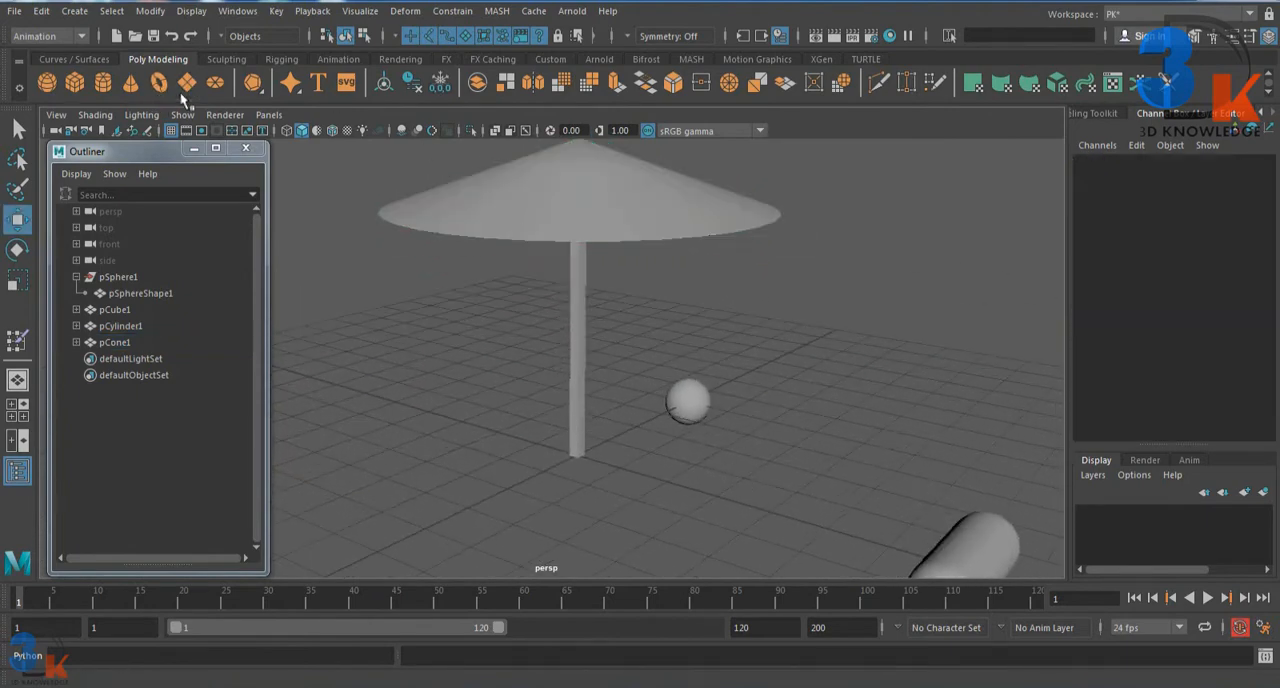
Create a polygon plane and a polygon torus at the grid centre, and move the torus along X clear of the pole.
left_click(185, 87)
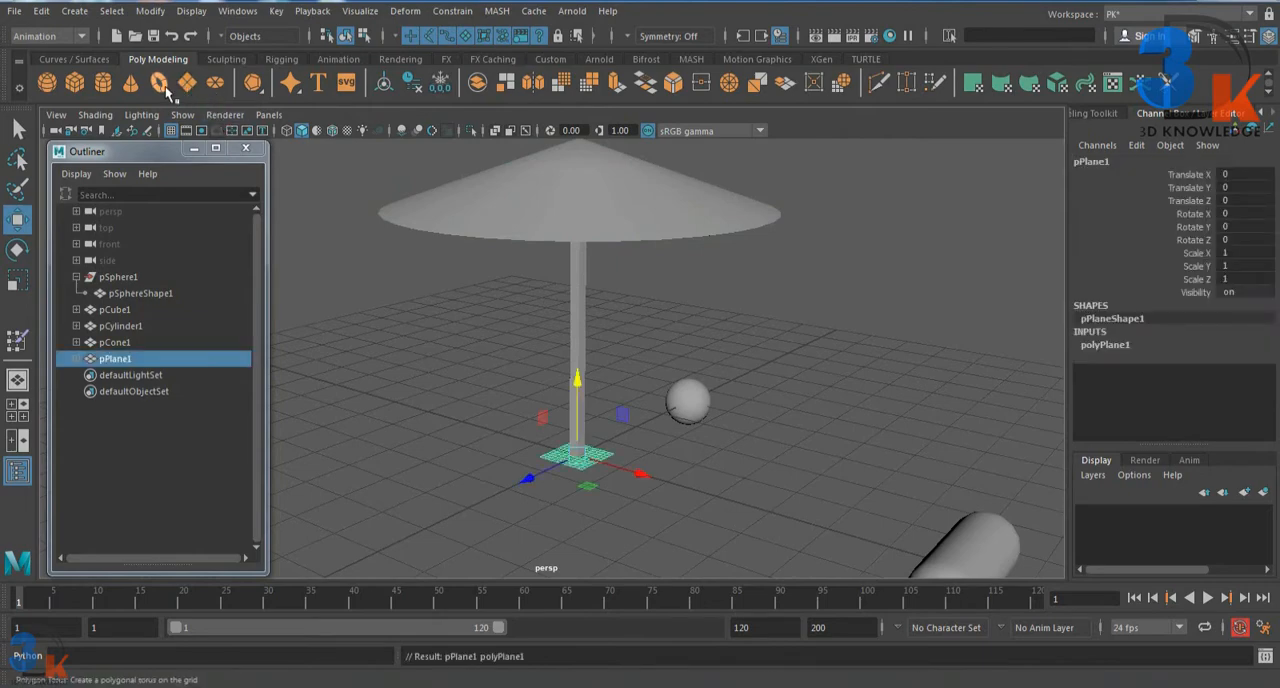
left_click(159, 84)
left_click_drag(637, 474, 712, 400)
Select the plane at the pole's base and enlarge its Width and Height in the polyPlane1 inputs into a broad floor.
left_click(532, 369)
left_click(1108, 345)
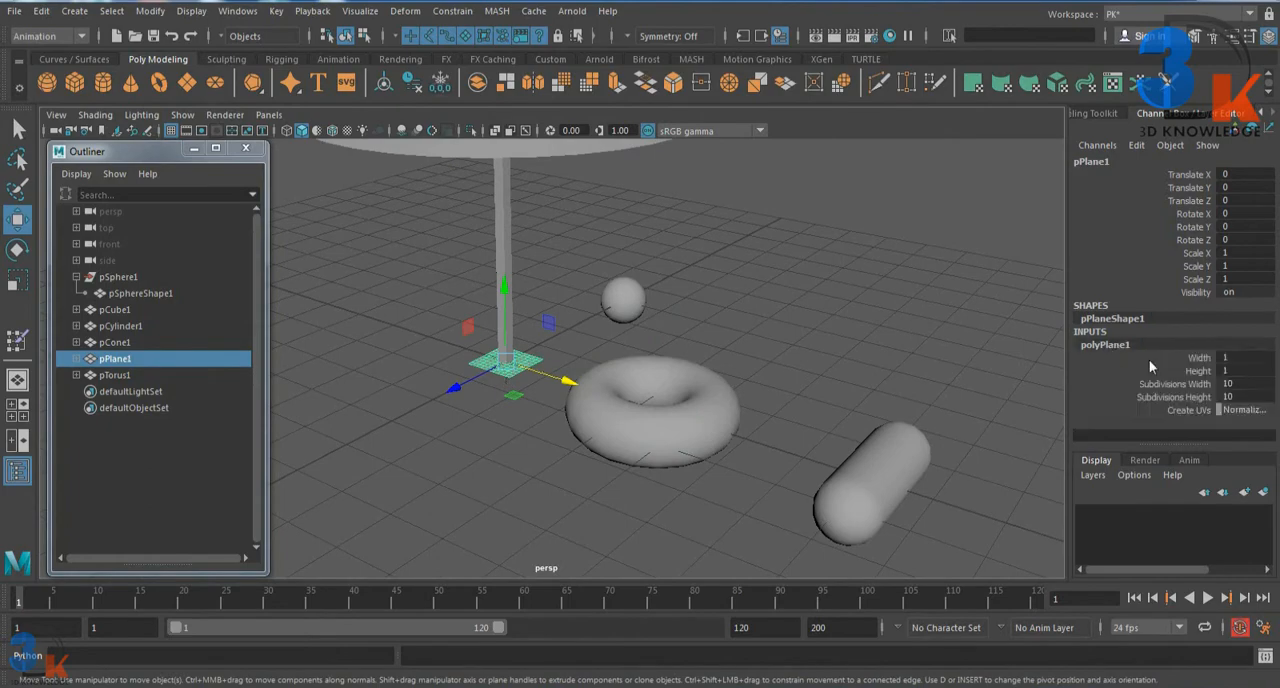
left_click_drag(1195, 357, 1195, 370)
middle_click_drag(657, 328, 743, 430)
Select the rounded cylinder and raise it along Y until it sits above the floor plane.
left_click(879, 483)
key("w")
left_click_drag(962, 508, 884, 480)
left_click_drag(810, 380, 813, 370)
left_click_drag(872, 462, 666, 346)
mouse_move(473, 250)
left_mouse_down()
mouse_move(474, 220)
mouse_move(475, 257)
left_mouse_up()
left_click_drag(491, 306, 605, 255, "alt")
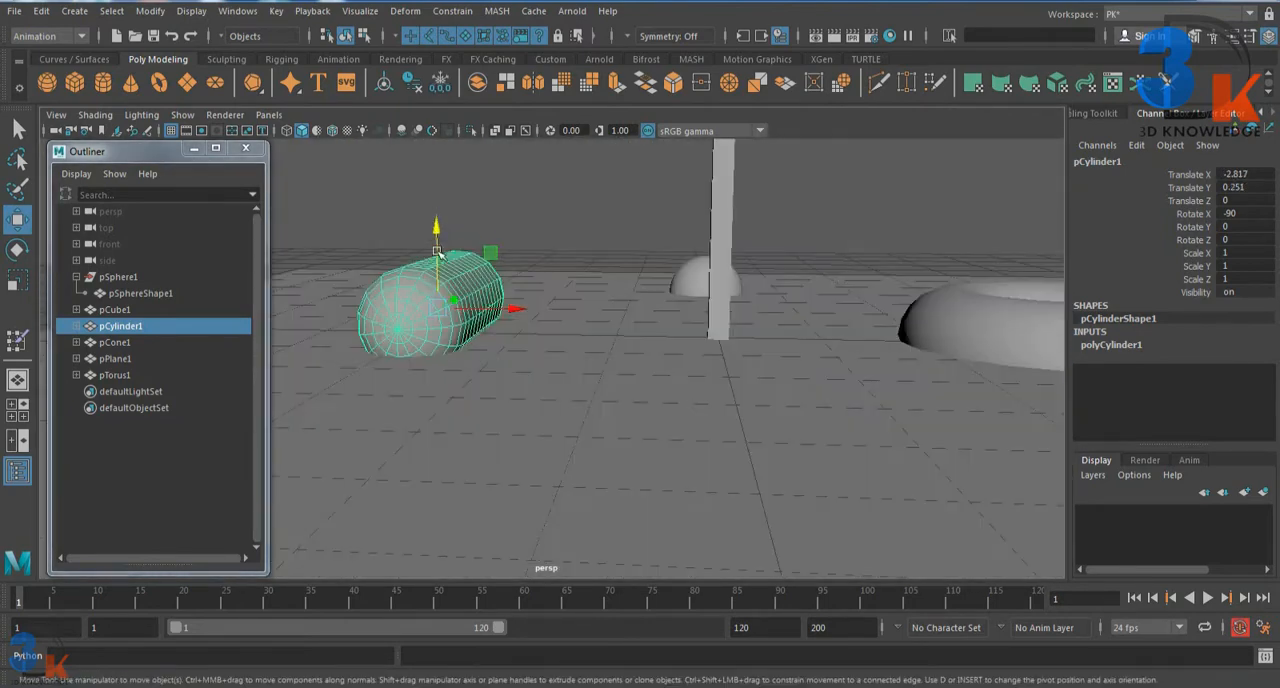
left_click_drag(437, 230, 438, 215)
Lift the sphere above the floor plane by setting its Translate Y to 1.
left_click_drag(560, 270, 450, 325, "alt")
left_click(893, 322)
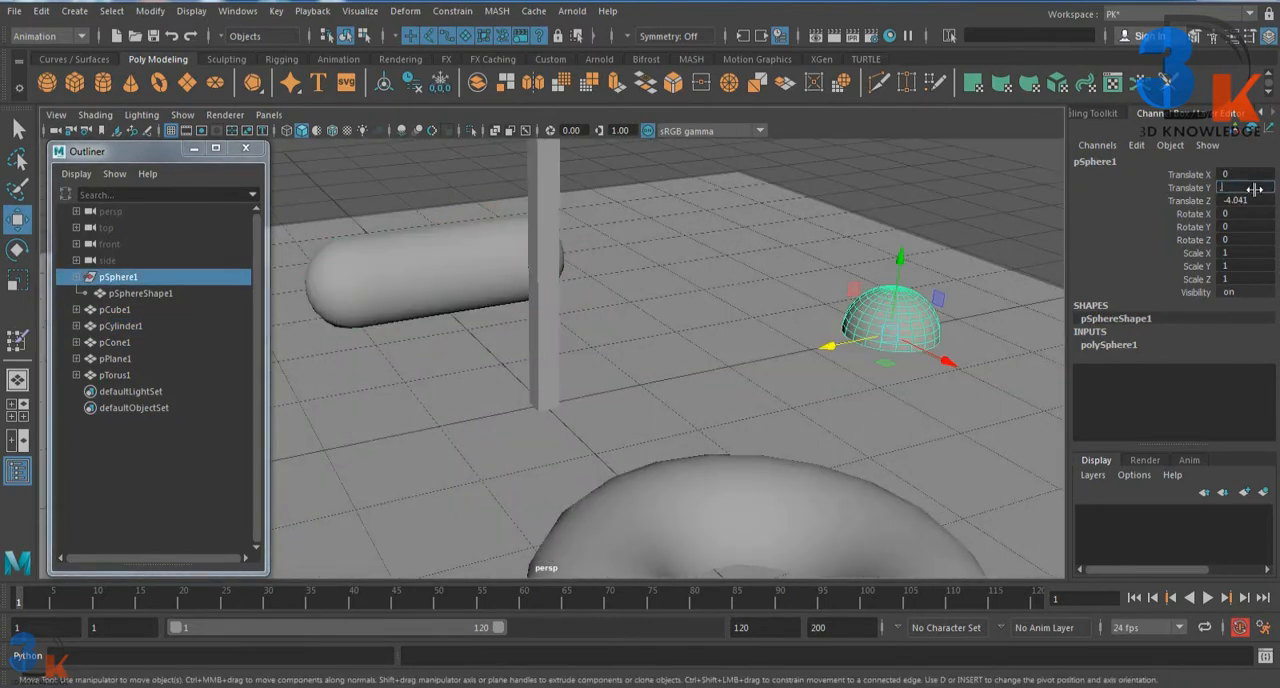
type("1")
key("Return")
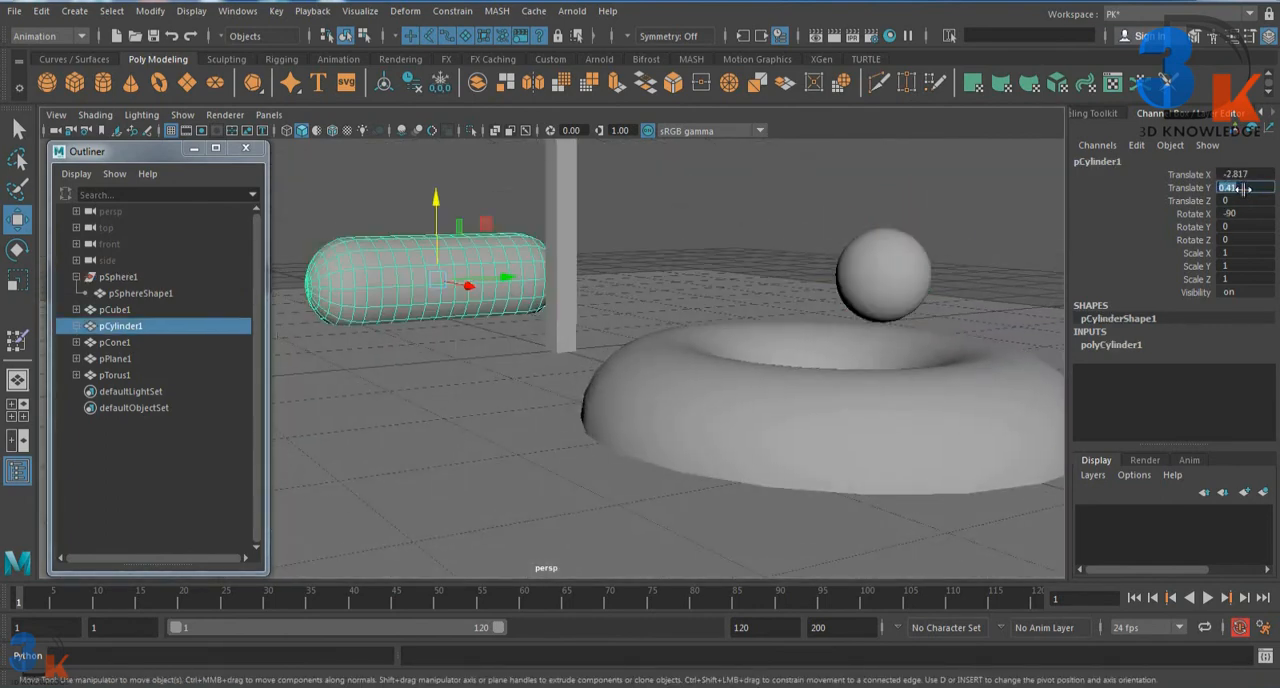
Select the torus and set its Radius to 0.5 and its Twist to about 194.8 in the polyTorus1 inputs.
left_click(115, 375)
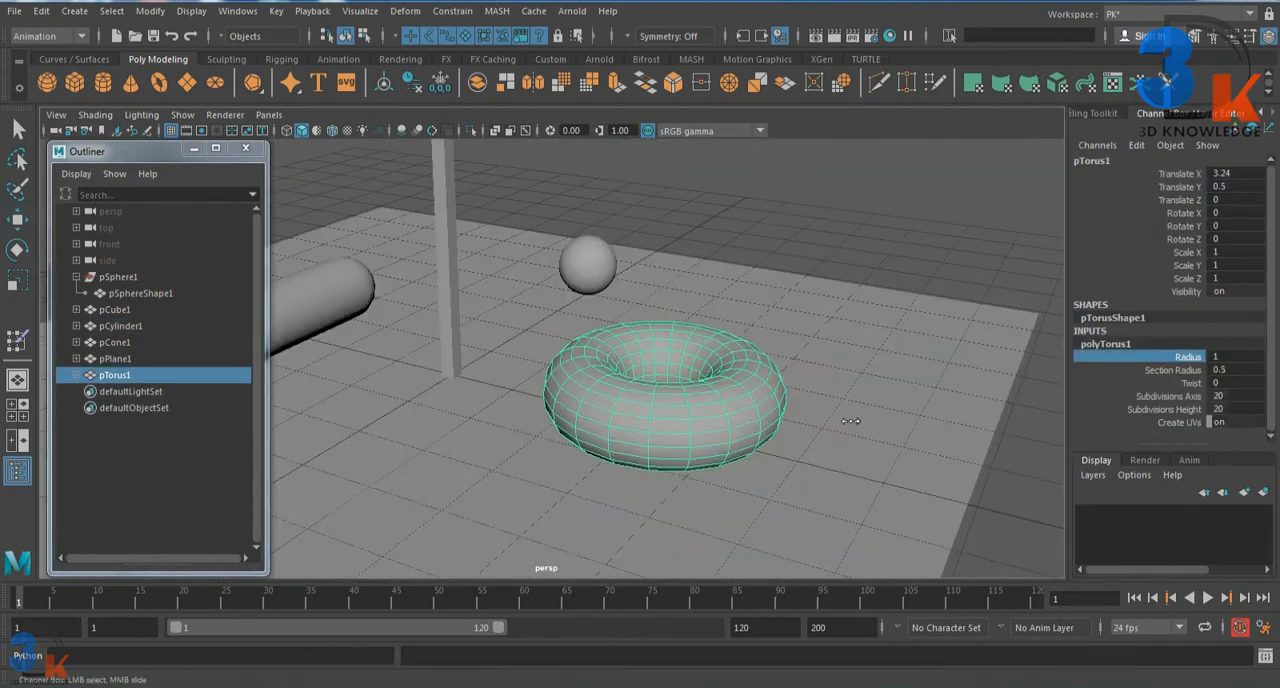
middle_click_drag(851, 421, 850, 410)
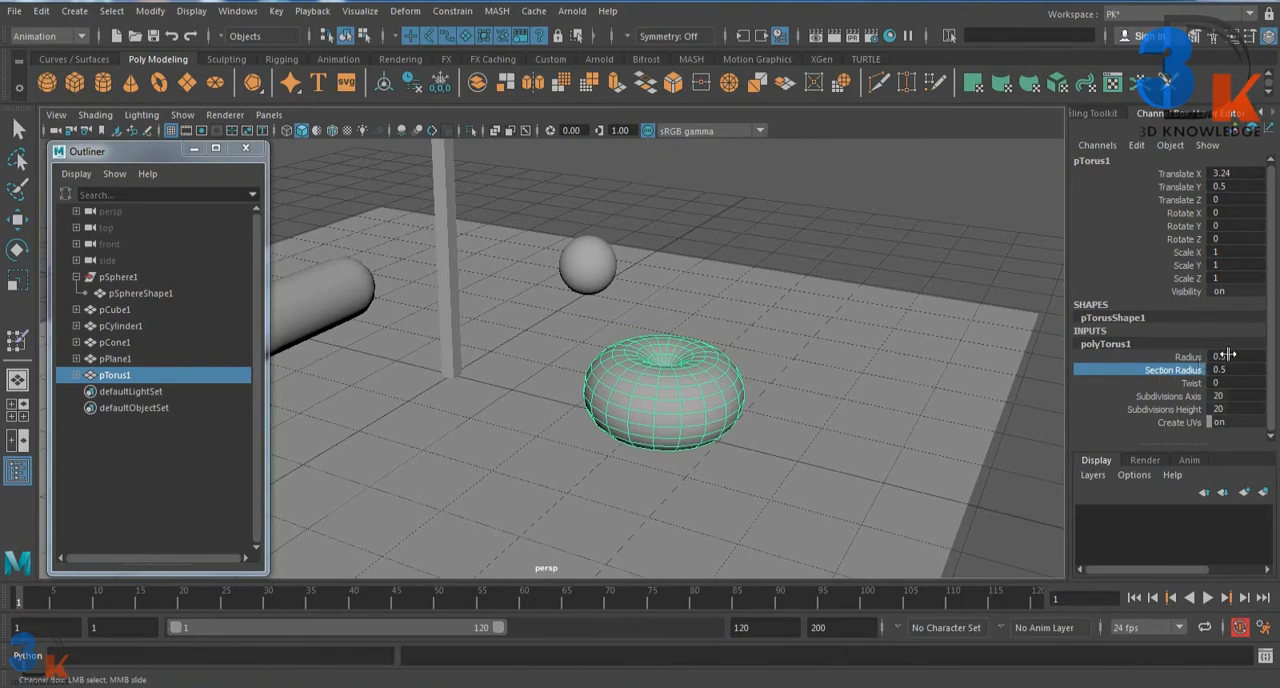
left_click(1186, 383)
middle_click_drag(881, 397, 1060, 398)
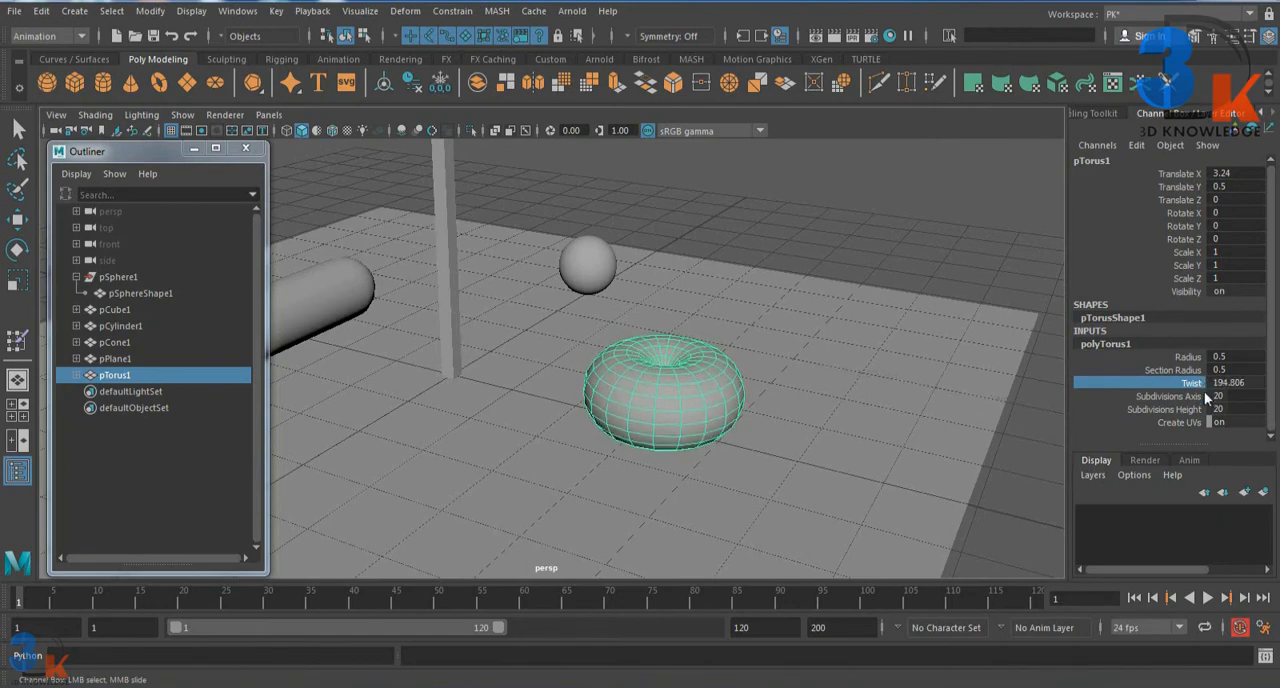
Set the torus's Subdivisions Axis to 17 and Subdivisions Height to 3, with Create UVs off.
left_click(1180, 400)
middle_click_drag(910, 415, 1000, 420)
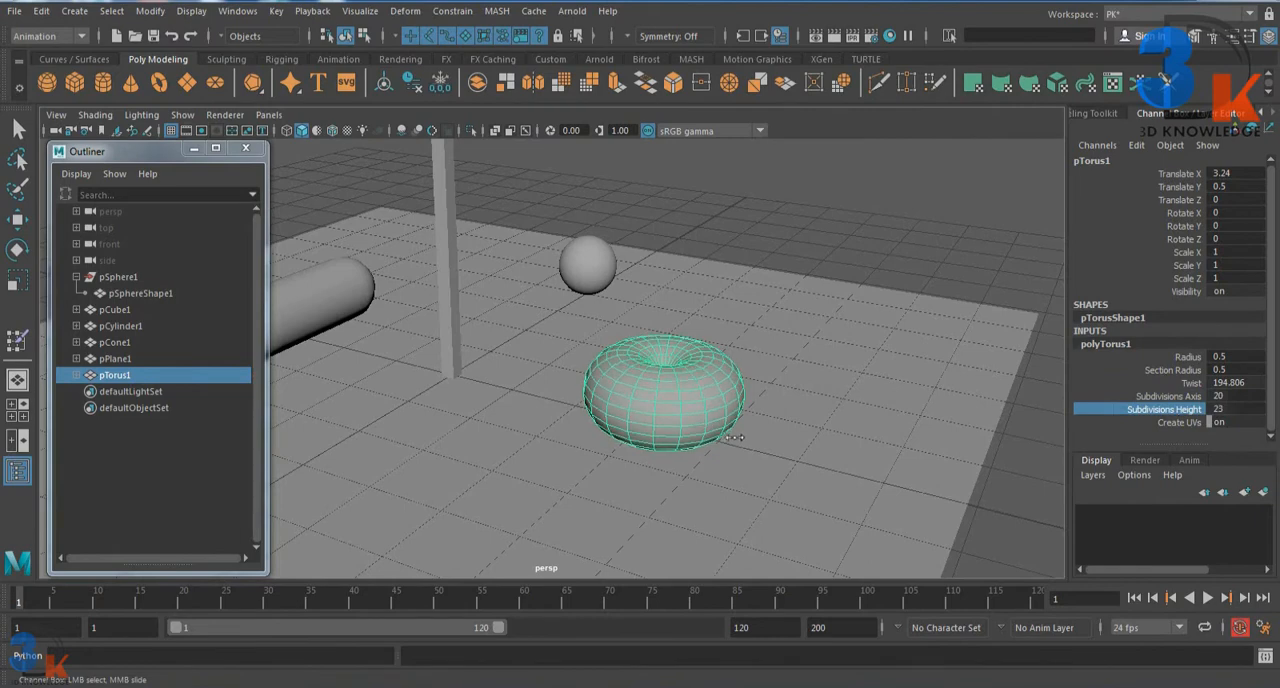
double_click(1245, 423)
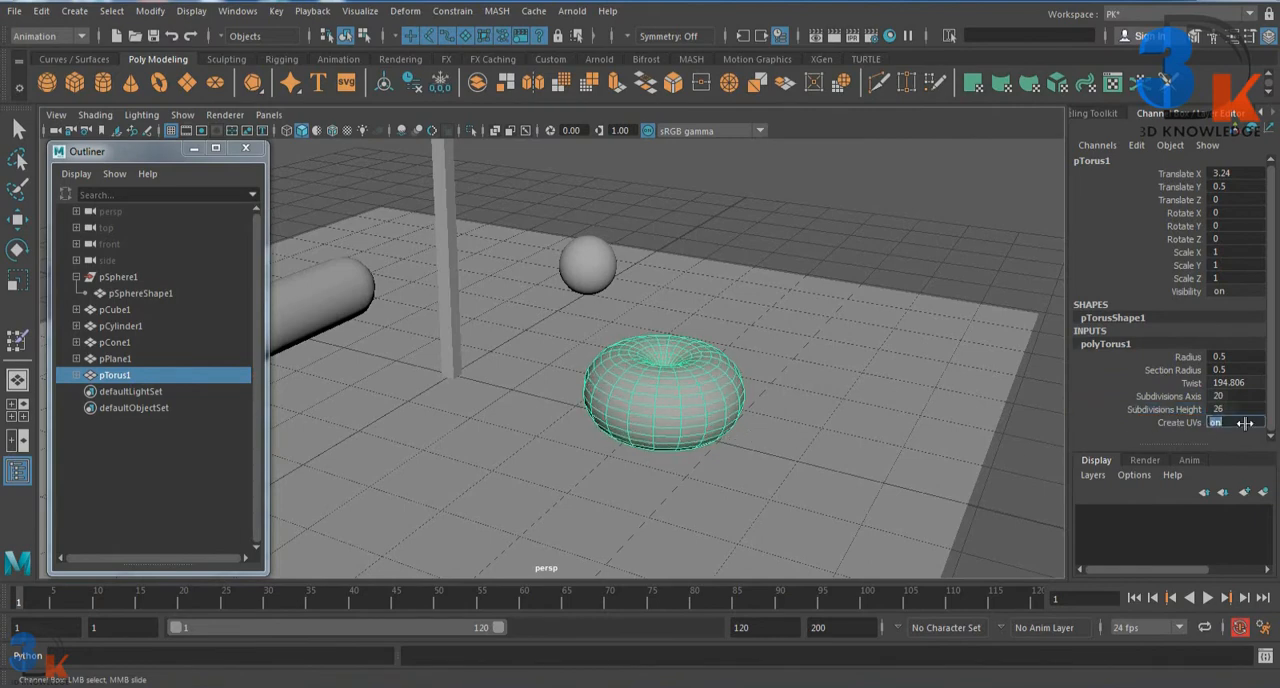
left_click(1178, 396)
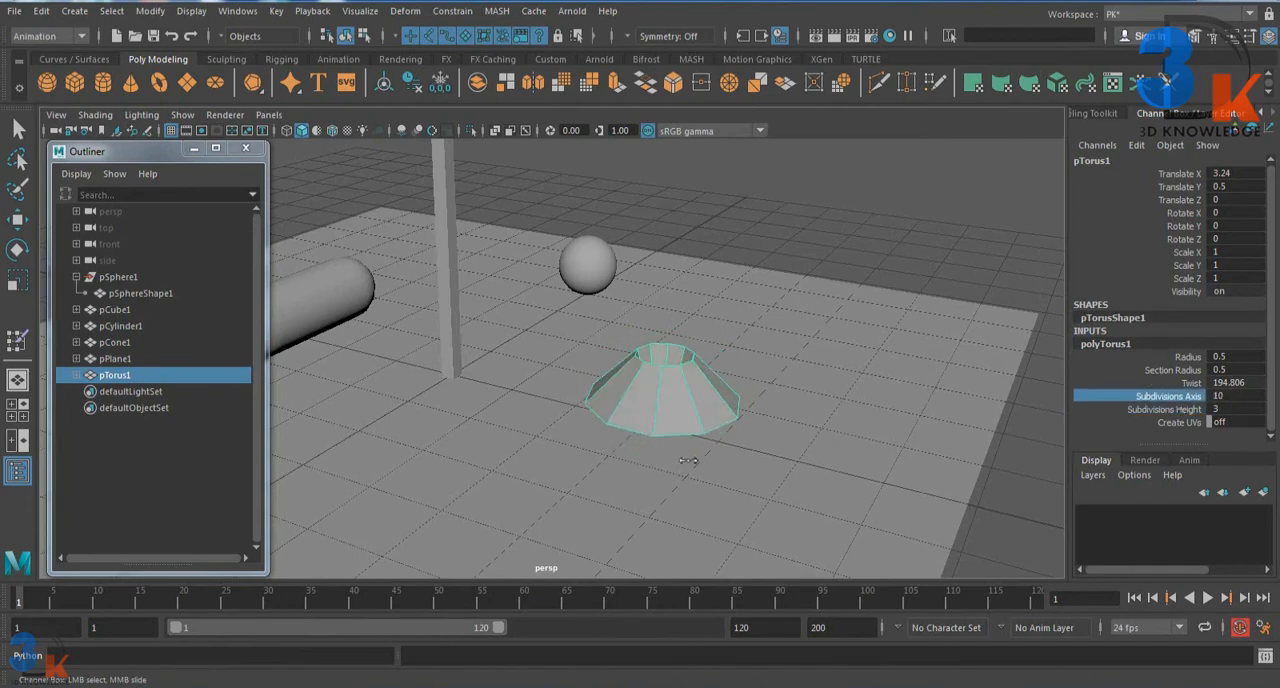
left_click_drag(779, 446, 826, 436, "alt")
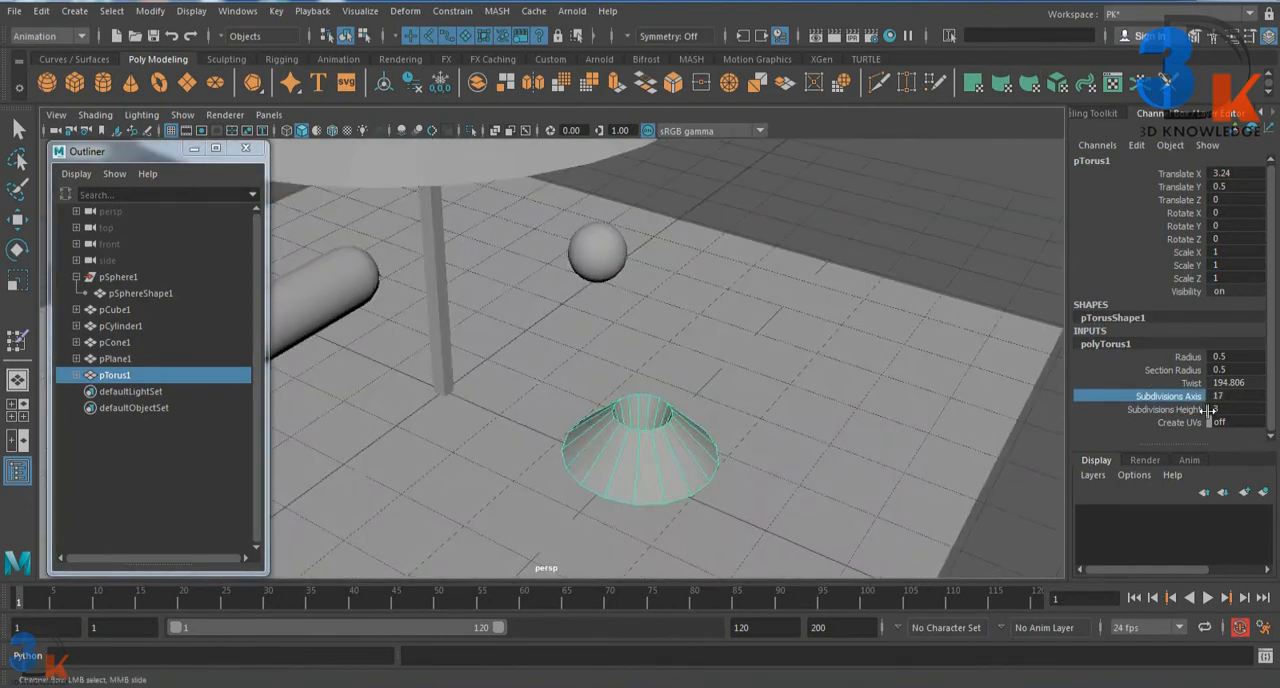
Reshape the torus with a Twist of about 106.57, a Radius of 1.1 and a Section Radius of 0.7.
left_click(1187, 385)
mouse_move(810, 420)
middle_mouse_down()
mouse_move(836, 432)
mouse_move(794, 410)
middle_mouse_up()
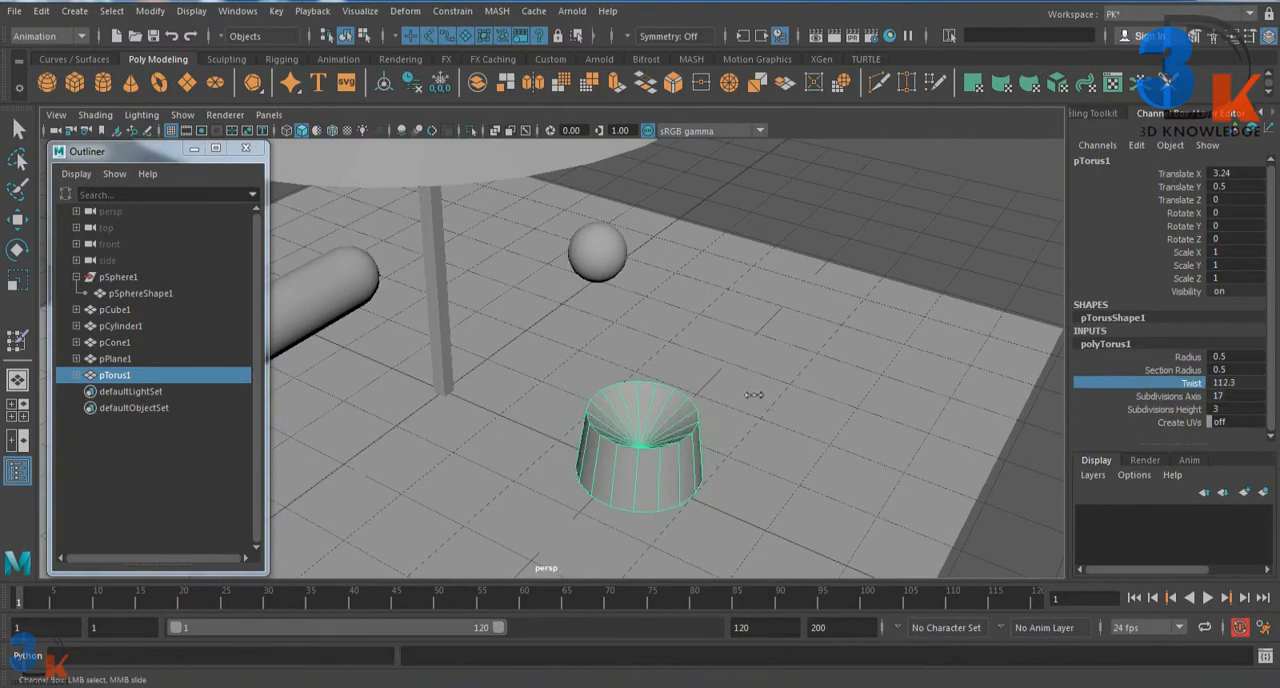
middle_click_drag(757, 395, 749, 394)
mouse_move(738, 424)
left_mouse_down("alt")
mouse_move(756, 403)
mouse_move(749, 386)
mouse_move(753, 414)
left_mouse_up("alt")
left_click(1173, 370)
middle_click_drag(853, 385, 906, 406)
Increase the torus's Twist to about 153.55.
left_click(1155, 397)
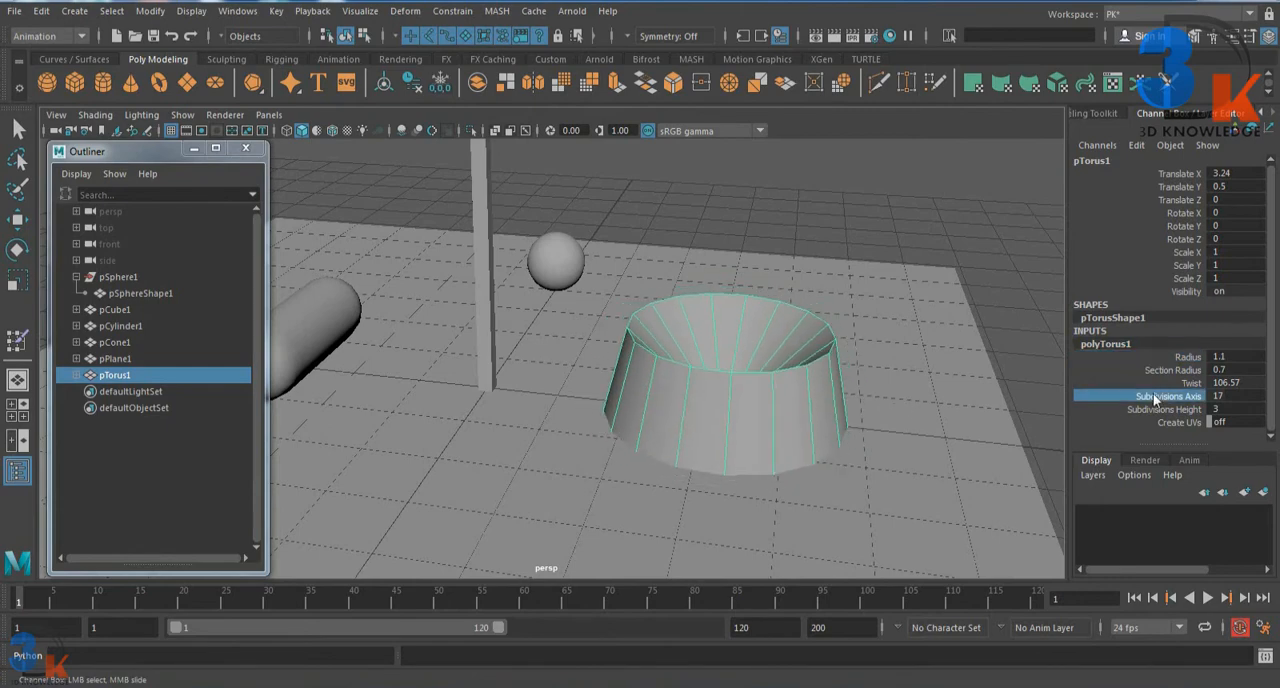
left_click(1186, 384)
middle_click_drag(828, 391, 858, 413)
scroll(640, 368, "down", 3)
left_click_drag(640, 368, 608, 334, "alt")
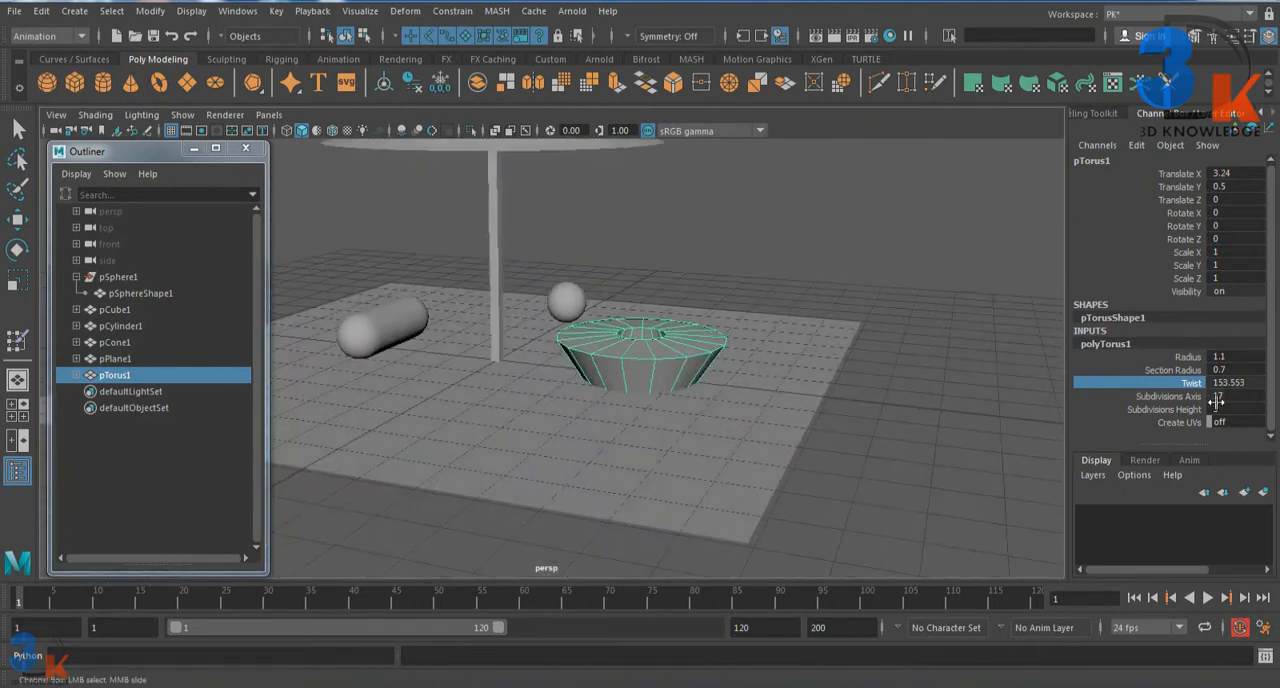
Try higher Subdivisions Height values such as 5 on the torus, and restore it to 3.
left_click(1176, 410)
middle_click_drag(814, 411, 823, 411)
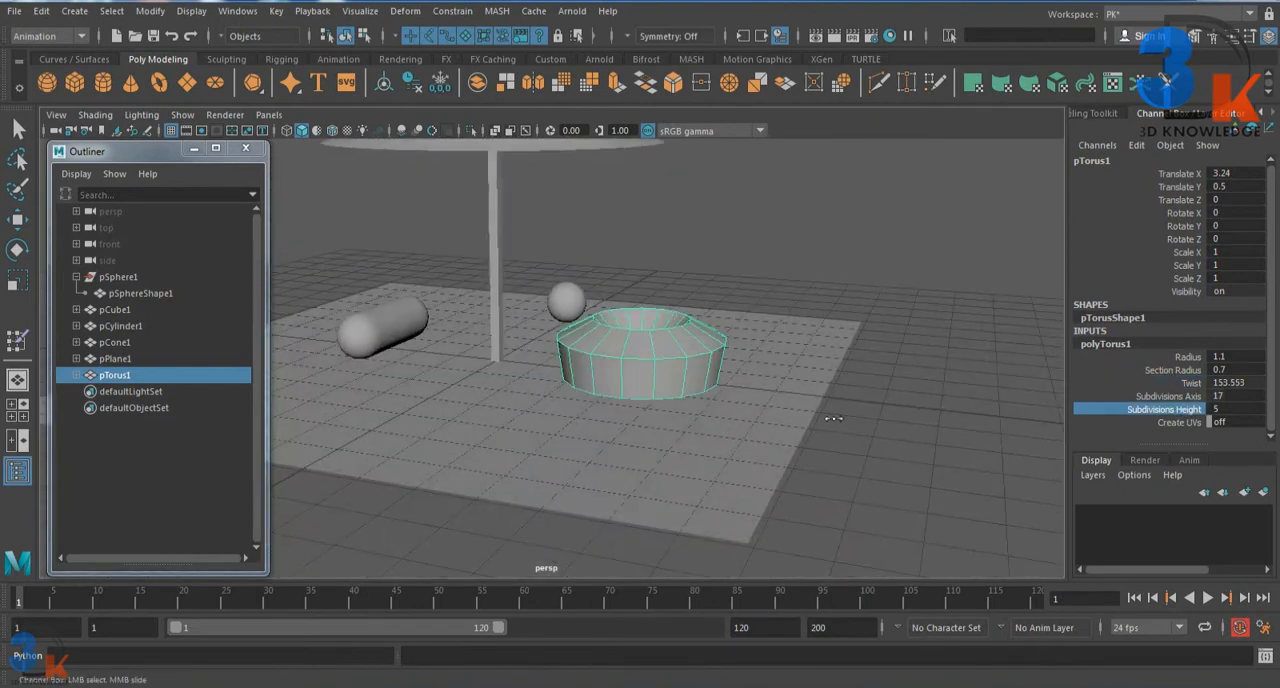
middle_click_drag(911, 435, 816, 405)
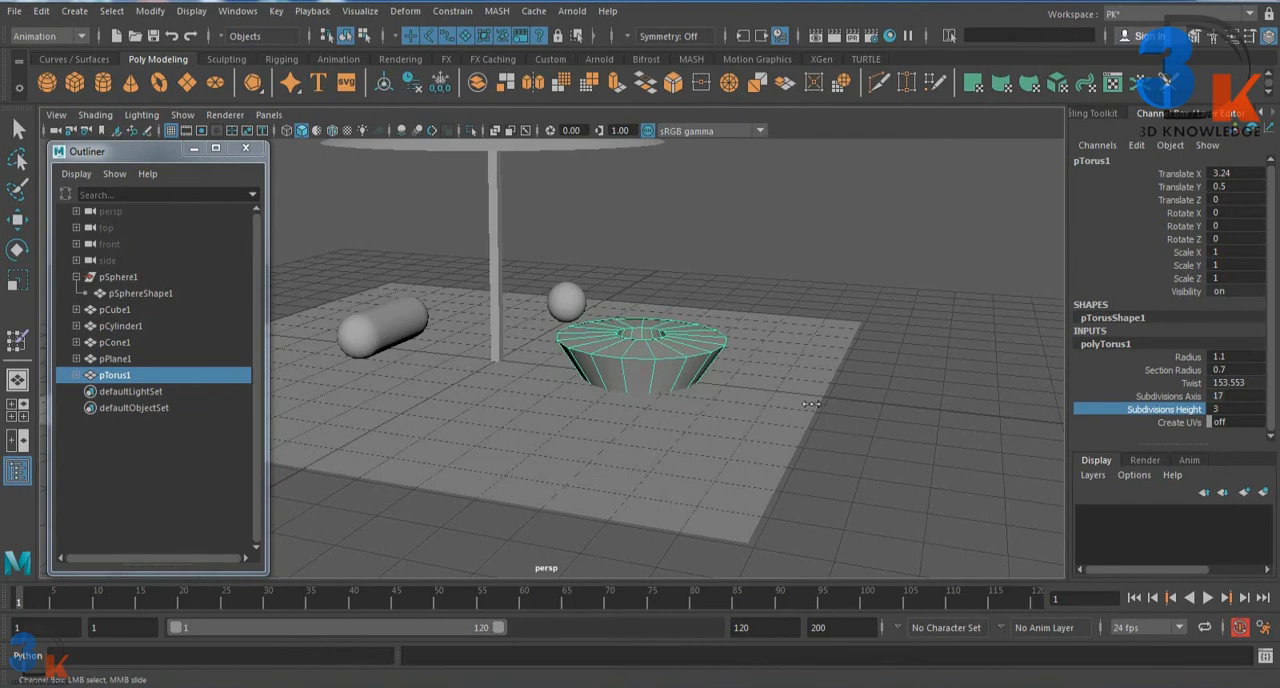
Move the torus along Z away from the umbrella toward the floor plane's corner, and deselect it.
left_click_drag(811, 404, 822, 356, "alt")
key("w")
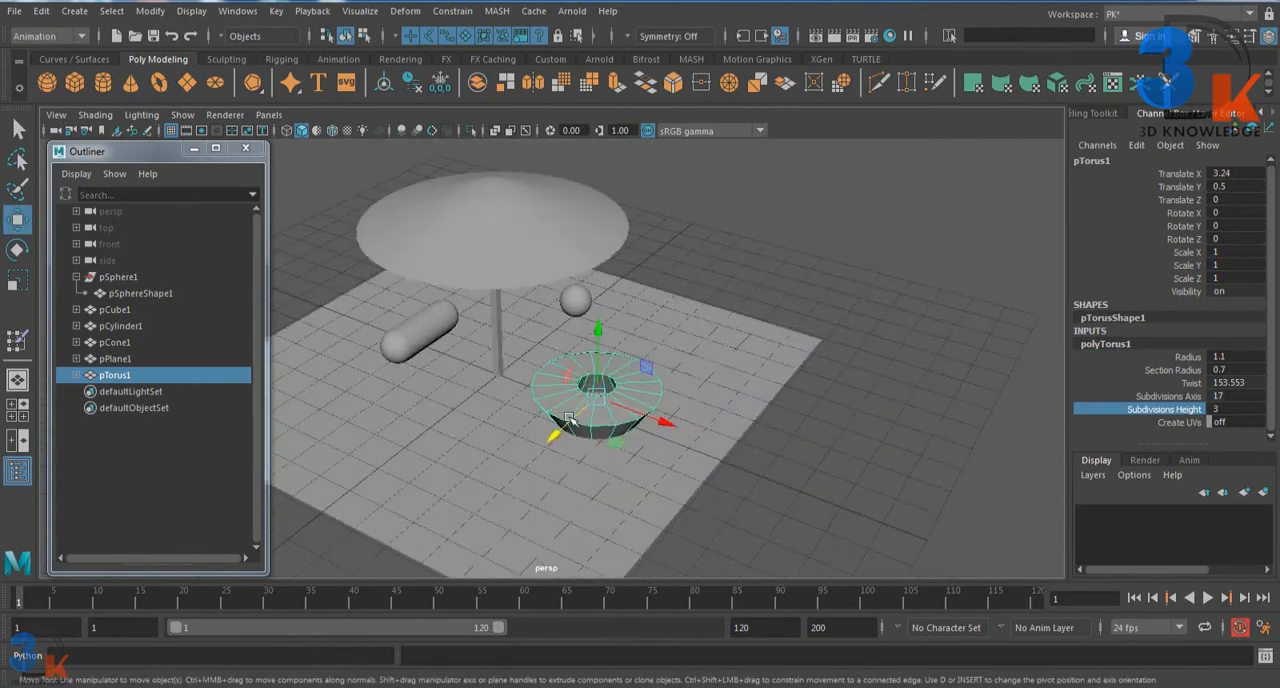
left_click_drag(568, 418, 811, 391)
left_click(852, 439)
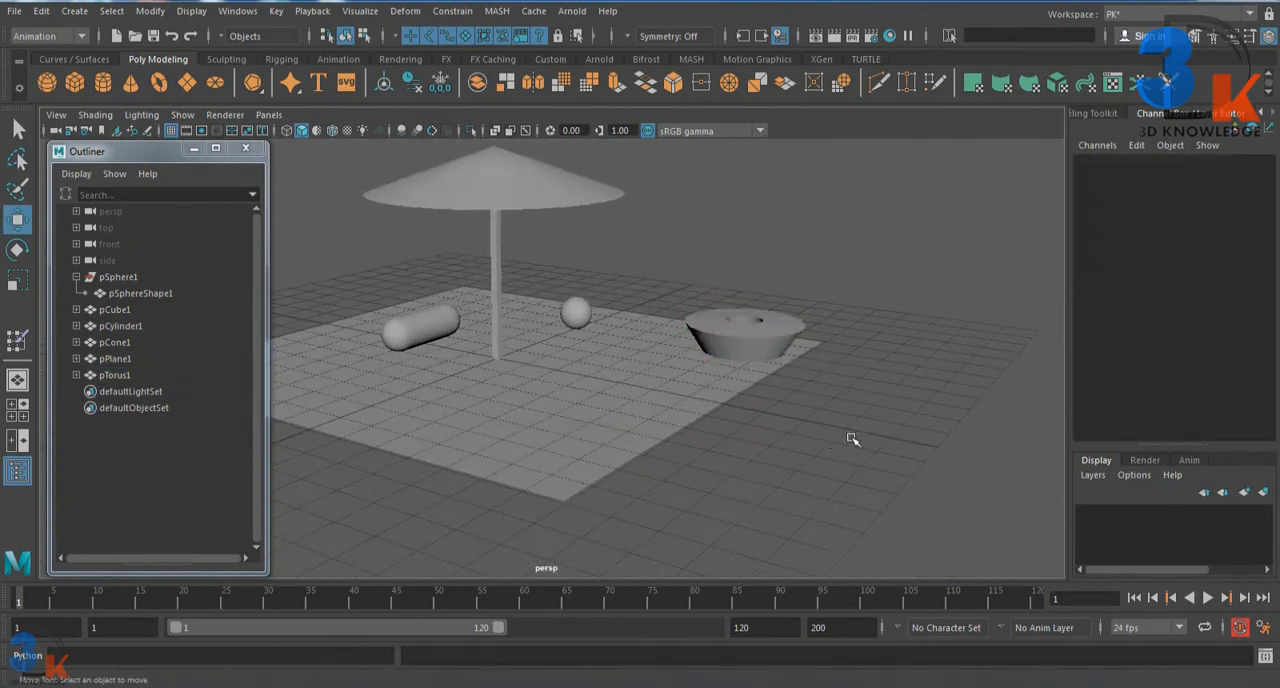
Detach the list of Polygon Primitives as a floating window and place it beside the Outliner.
left_click_drag(852, 439, 633, 241, "alt")
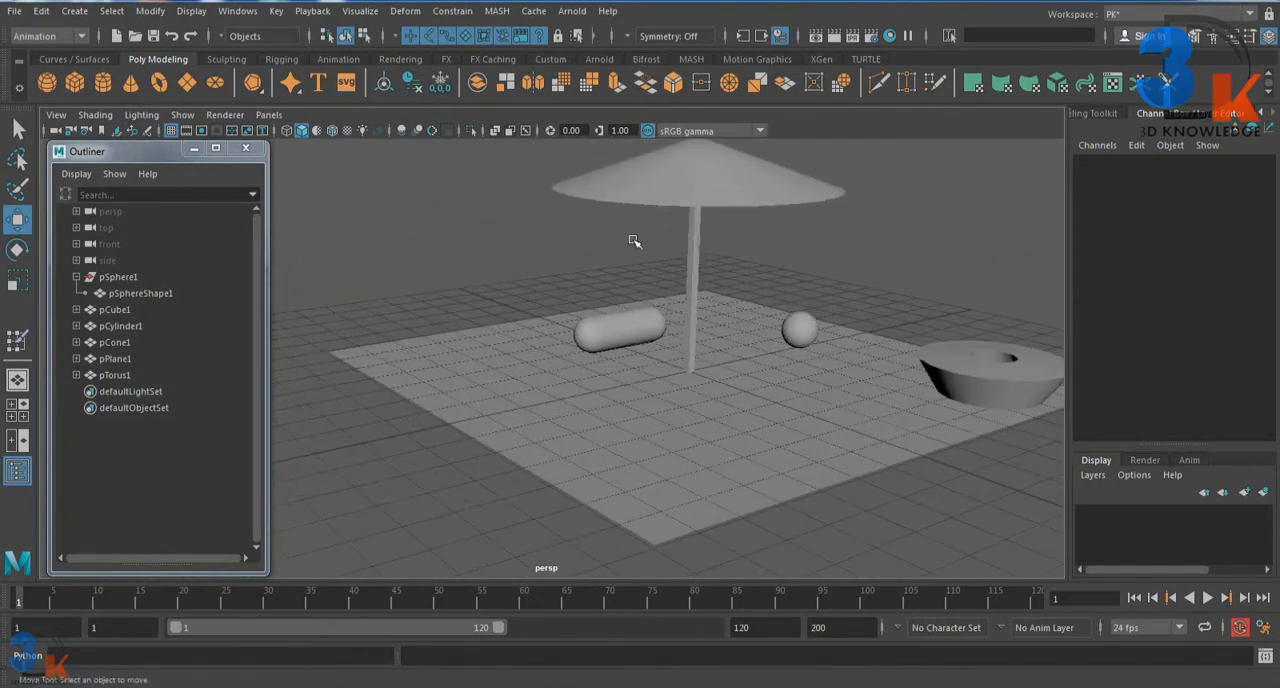
left_click(70, 12)
mouse_move(114, 78)
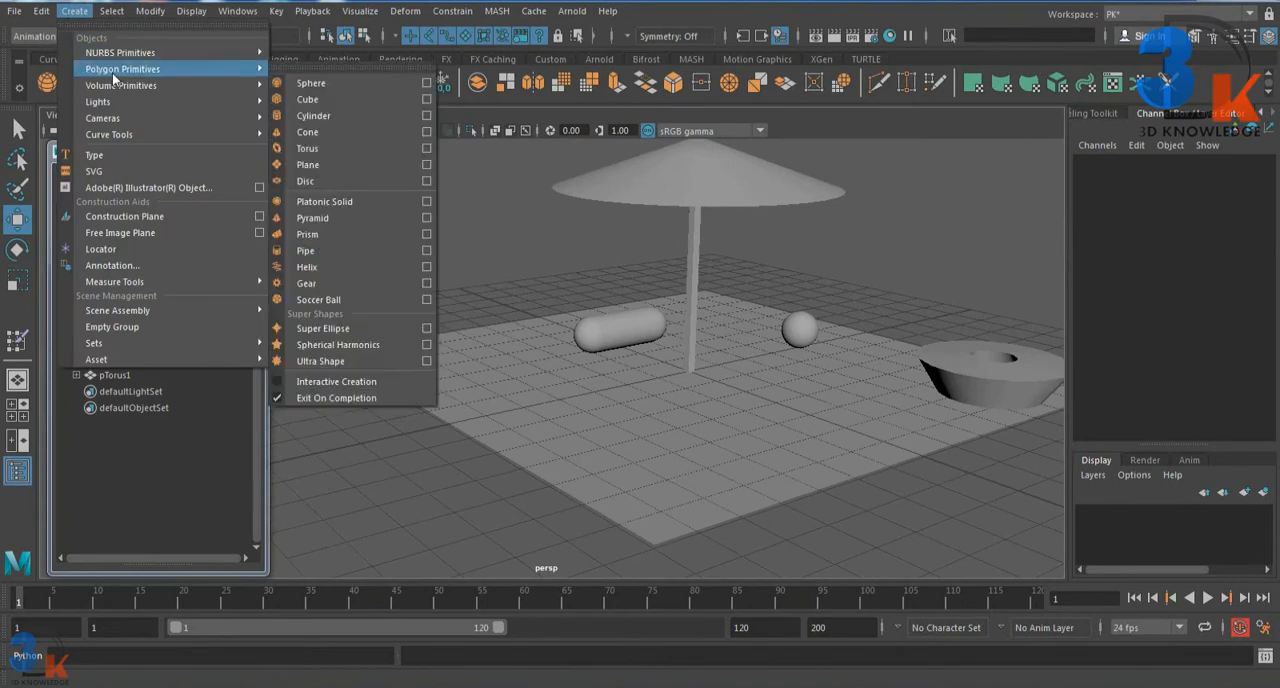
left_click(357, 75)
left_click_drag(351, 49, 395, 8)
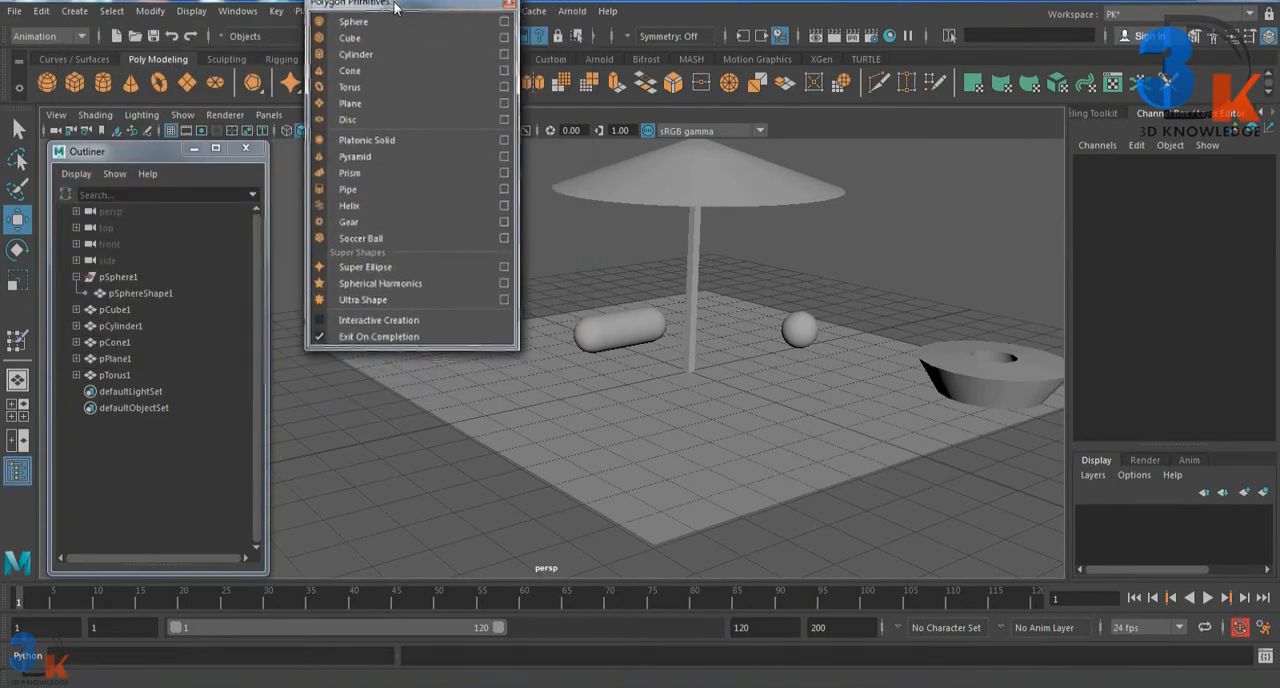
Create a polygon helix at the grid centre, and undo its trial move along Z.
scroll(718, 335, "down", 3)
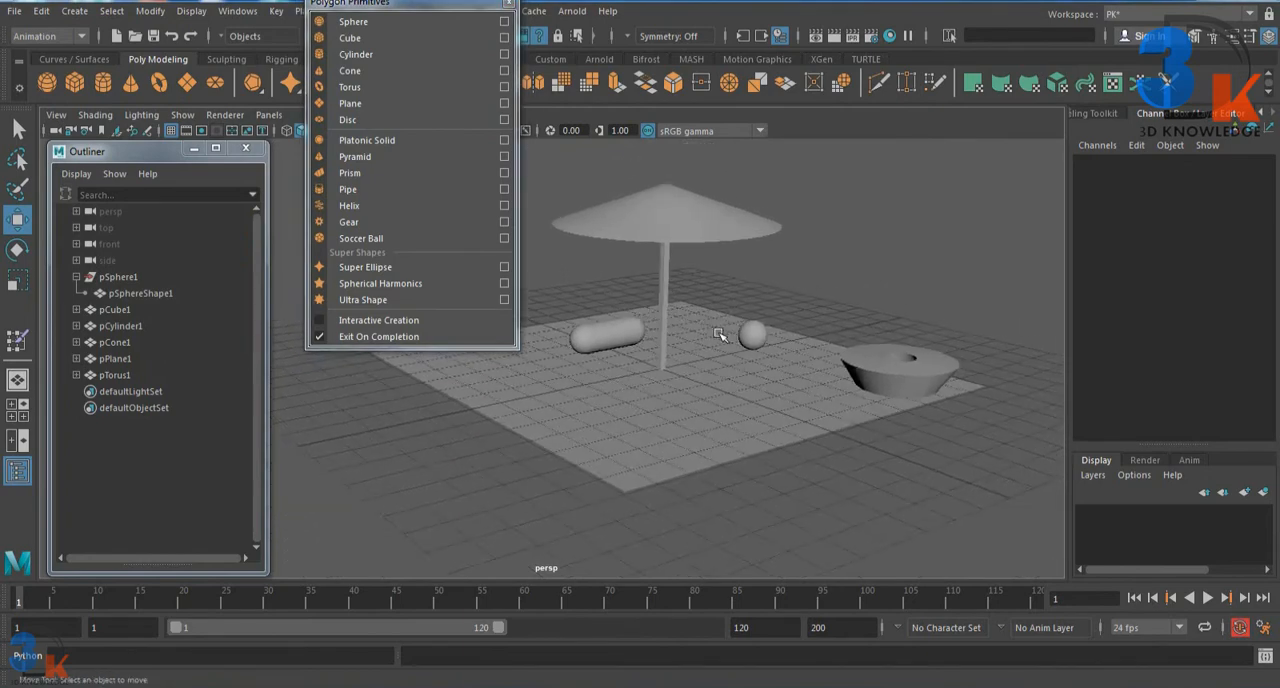
scroll(718, 335, "up", 3)
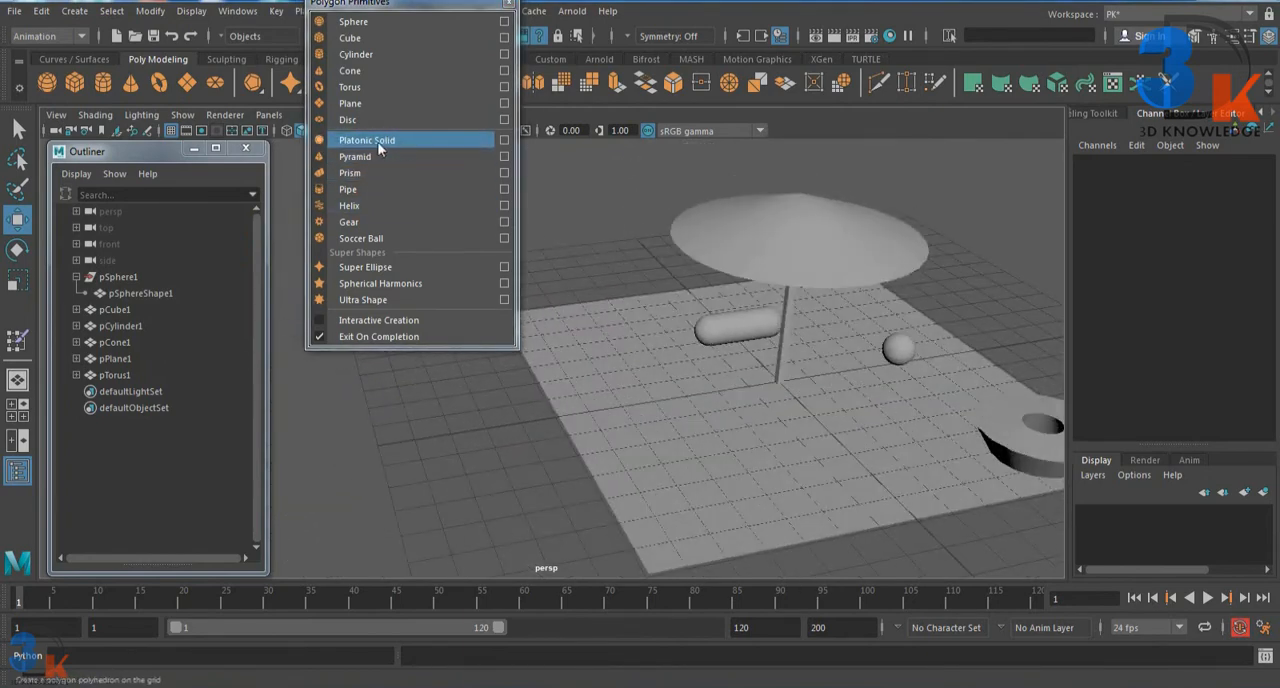
left_click(377, 205)
left_click_drag(720, 388, 630, 440)
scroll(795, 423, "up", 2)
key("ctrl+z")
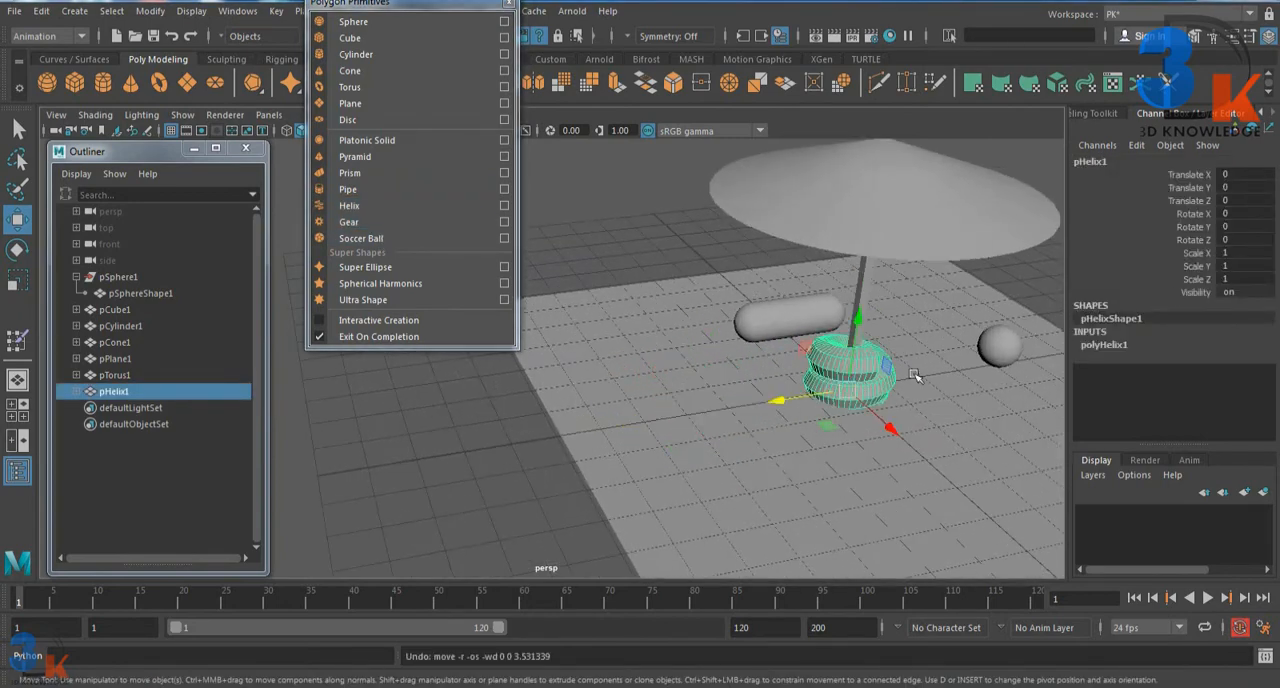
Try changing the helix's Coils in the polyHelix1 inputs, and undo the change.
left_click(1132, 345)
left_click(1111, 358)
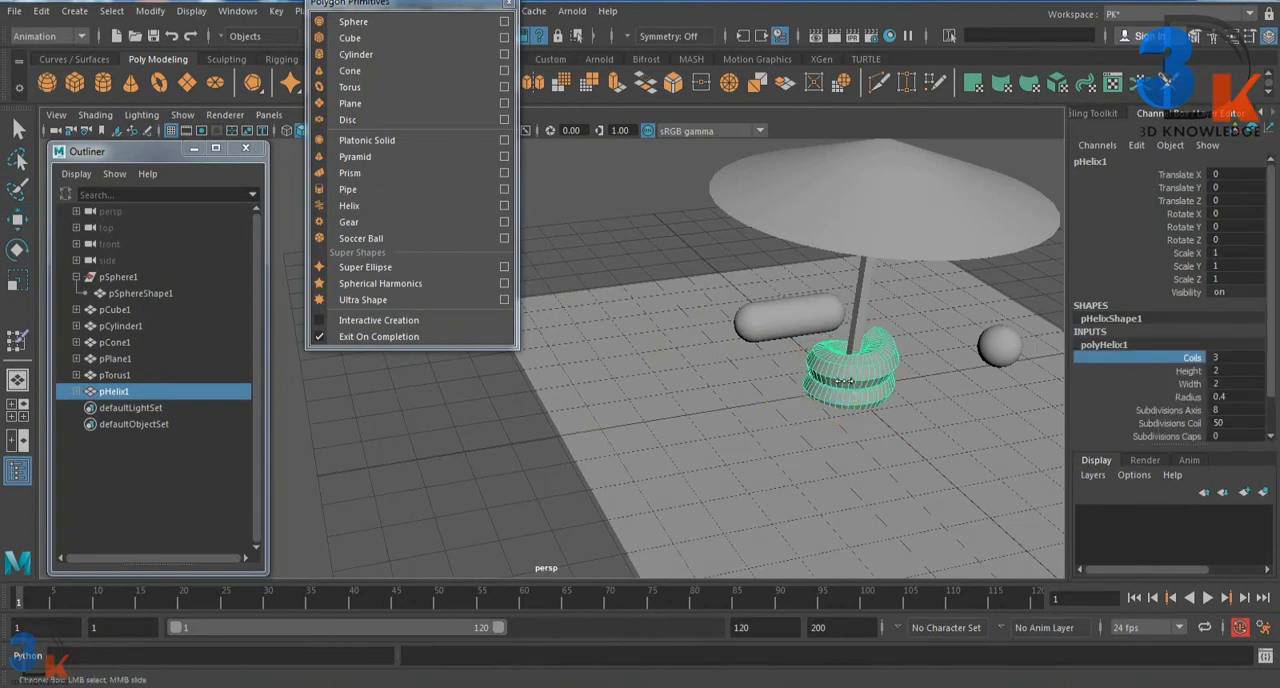
key("ctrl+z")
Try stretching the helix's Height to 9.7 around the pole, and set it to 5.
left_click(1129, 366)
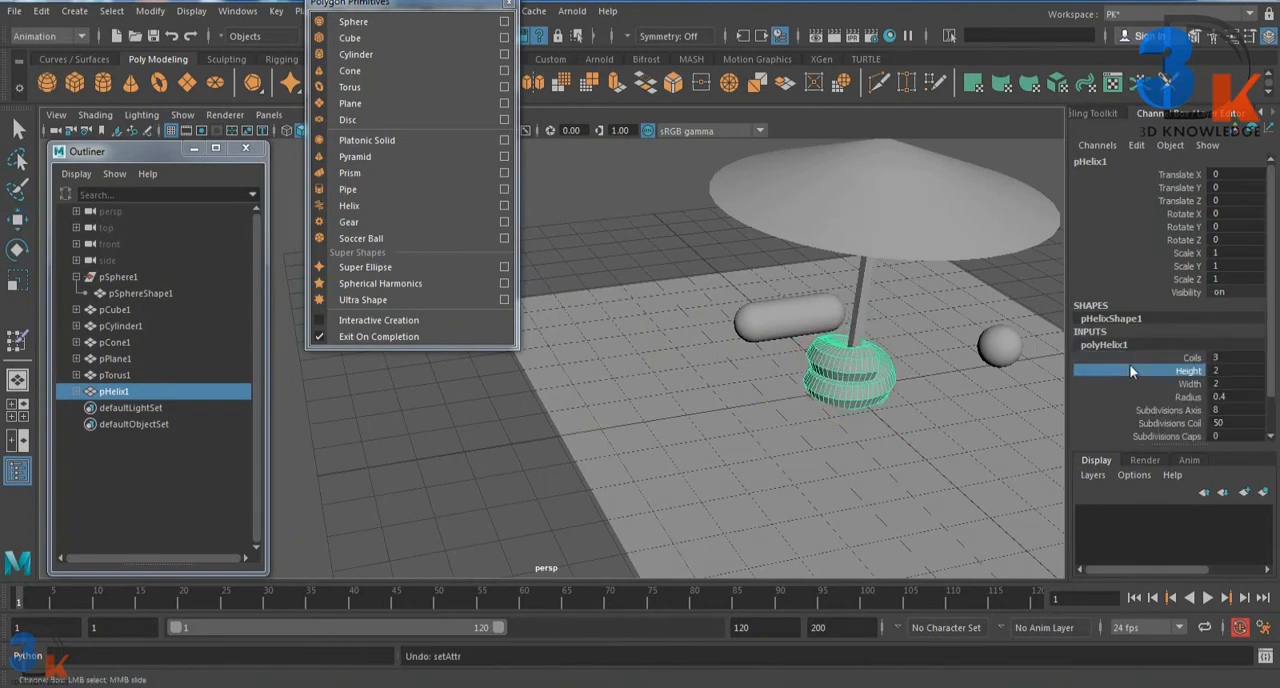
middle_click_drag(752, 373, 815, 391)
left_click_drag(820, 390, 855, 335, "alt")
middle_click_drag(855, 335, 768, 391, "alt")
scroll(814, 384, "down", 1)
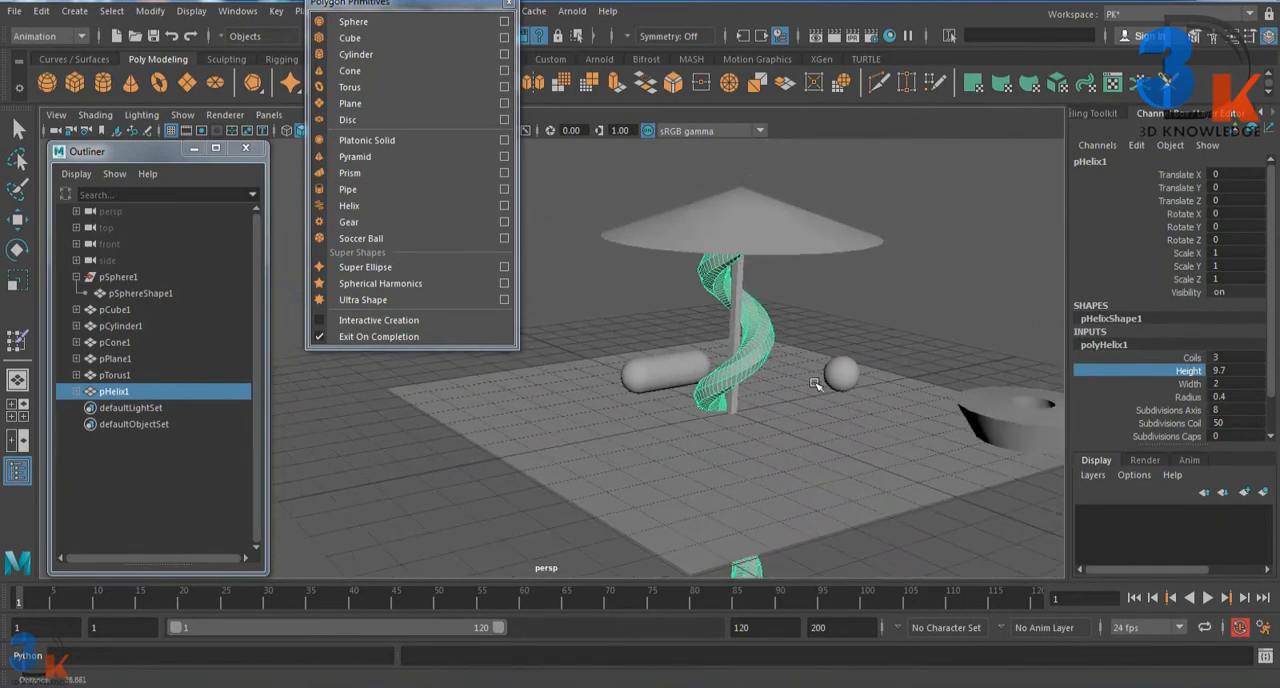
double_click(1215, 371)
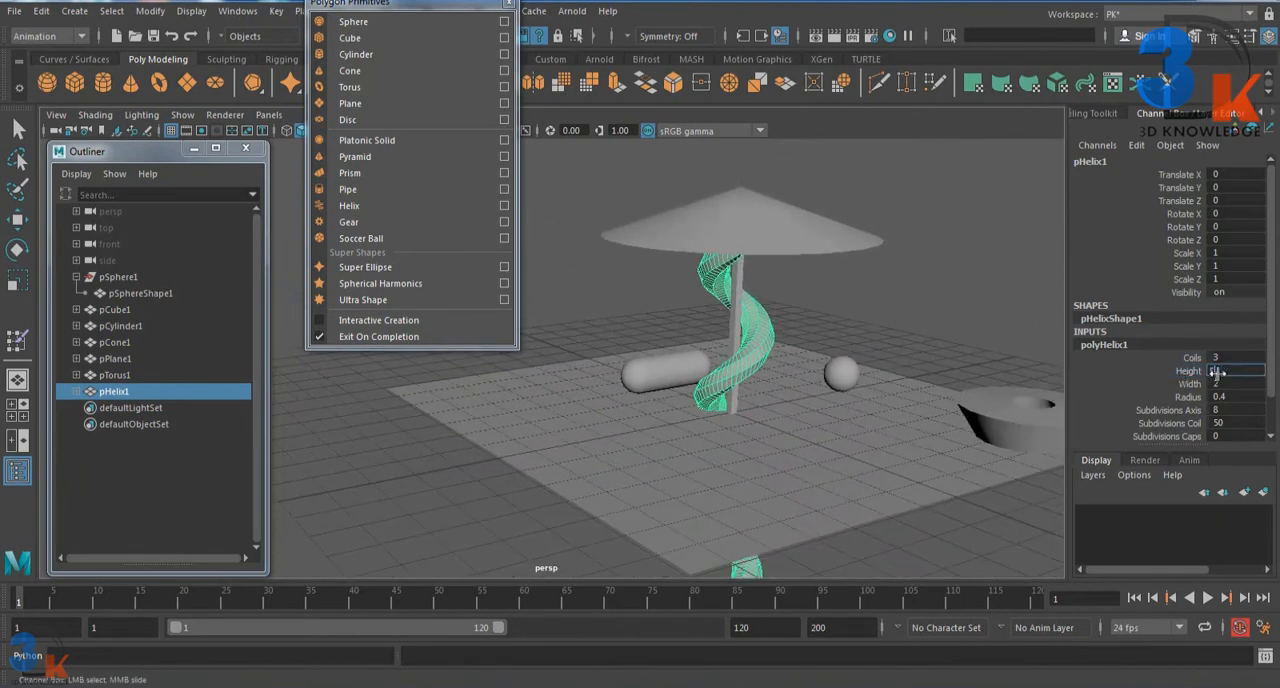
key("Return")
Narrow the helix around the pole by setting its Width to 1.
left_click(1178, 385)
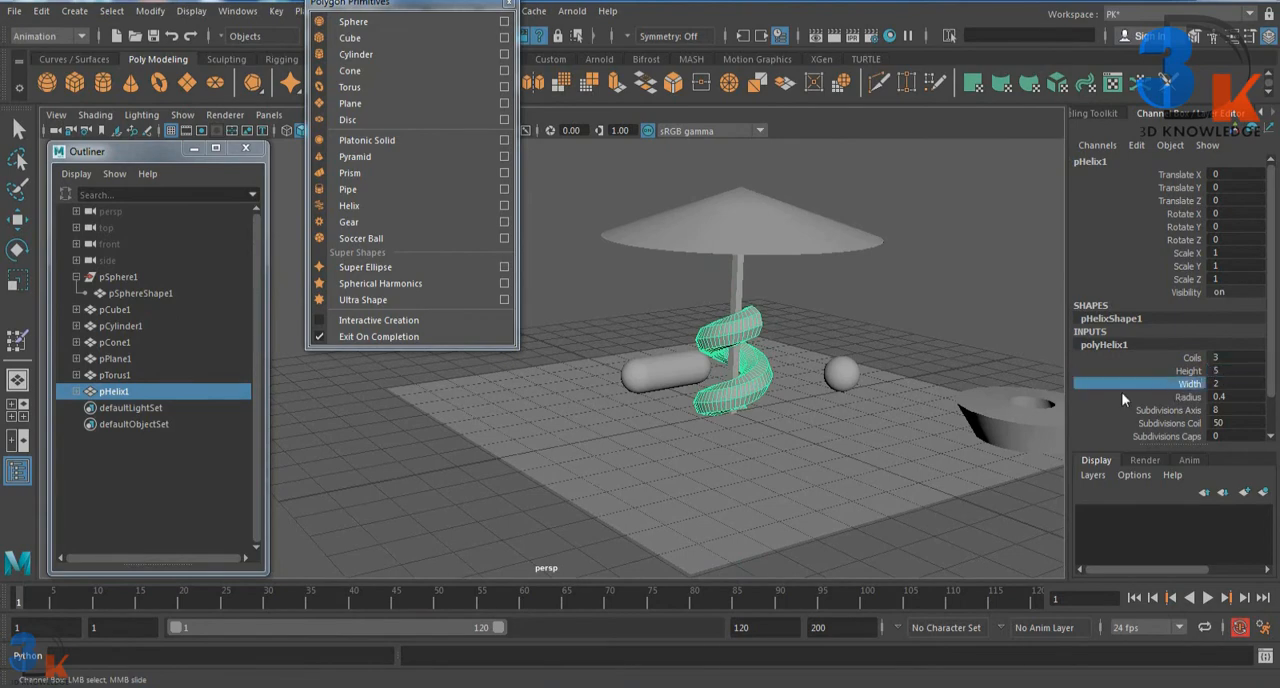
middle_click_drag(826, 418, 814, 411)
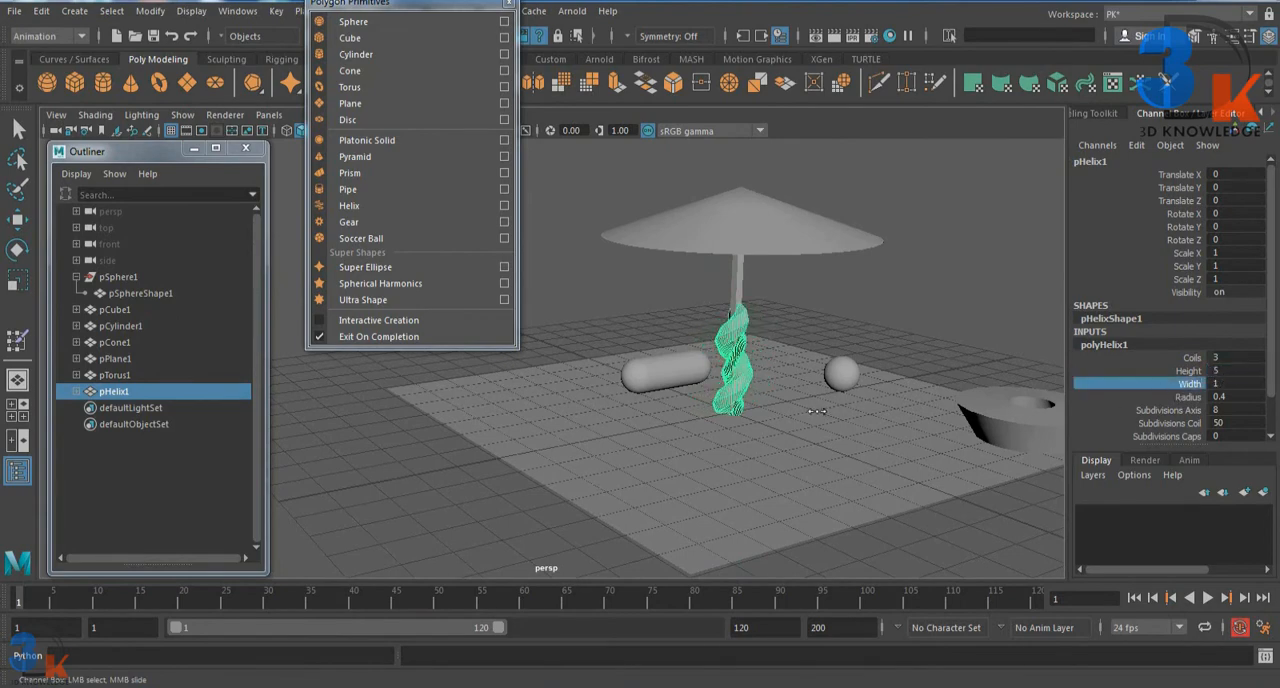
scroll(811, 434, "up", 5)
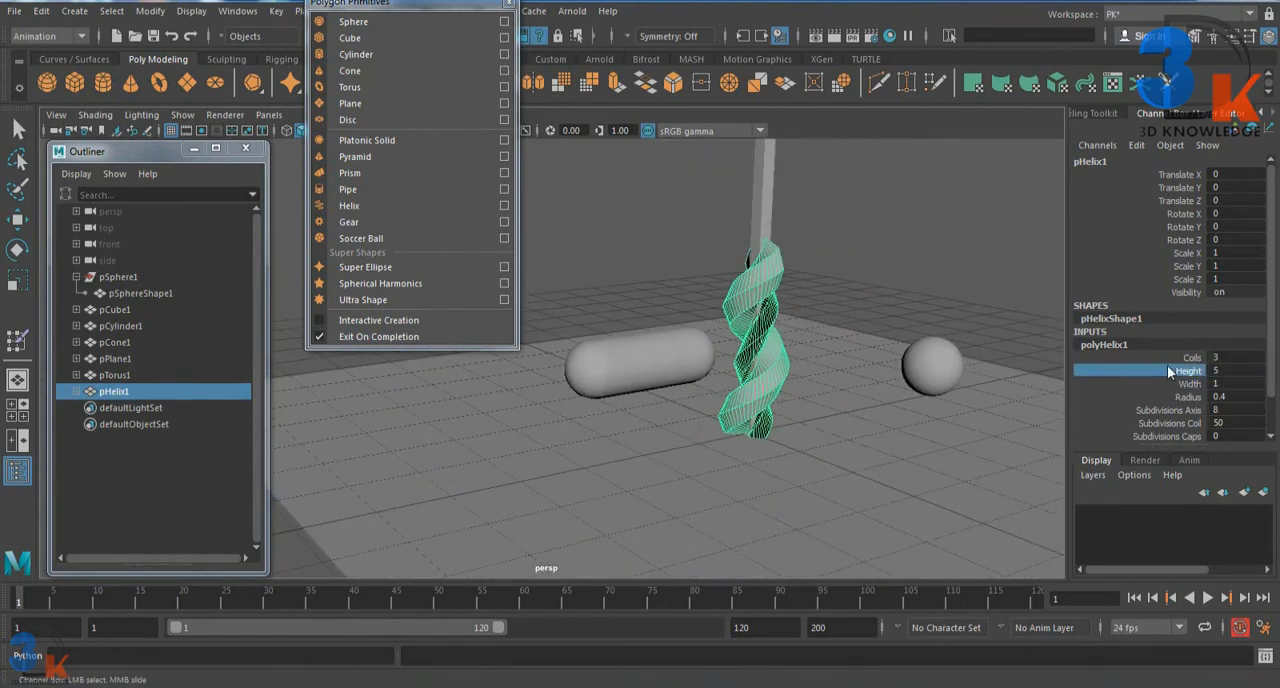
Reduce the helix's Coils to 1.4 and its Radius to 0.1.
left_click(1188, 358)
middle_click_drag(893, 356, 872, 354)
left_click(1152, 396)
middle_click_drag(1030, 396, 997, 396)
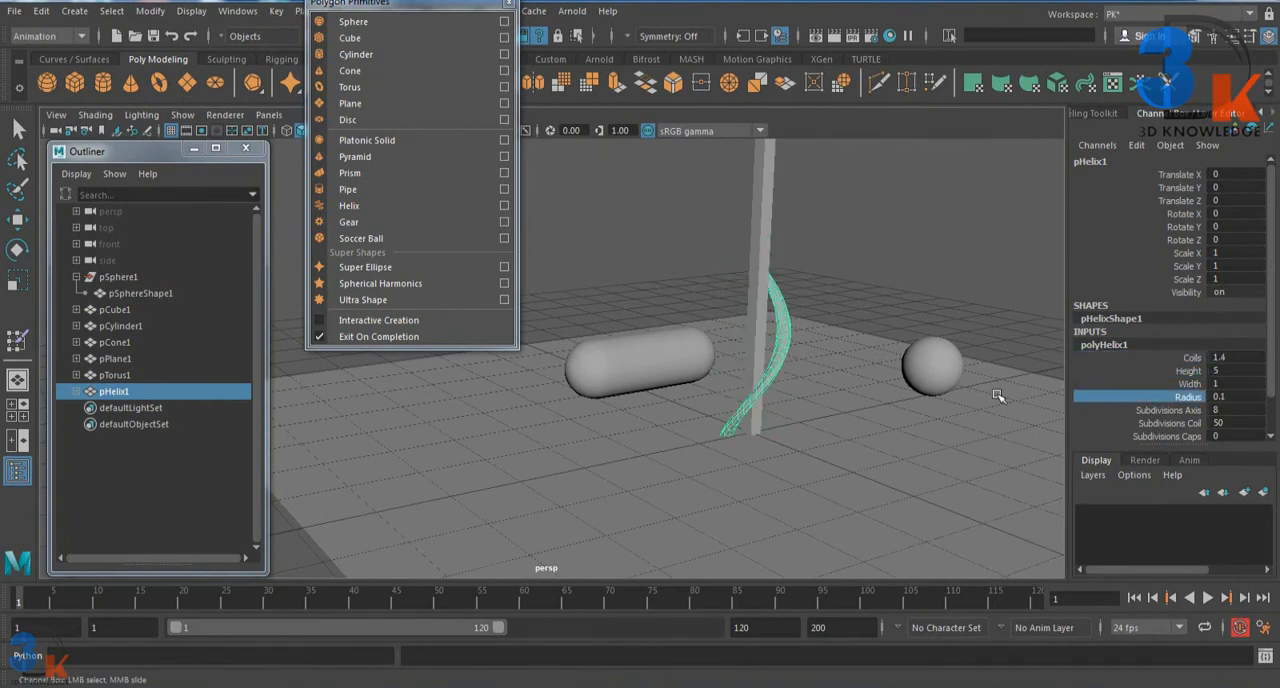
middle_click_drag(808, 381, 565, 425, "alt")
left_click(1184, 371)
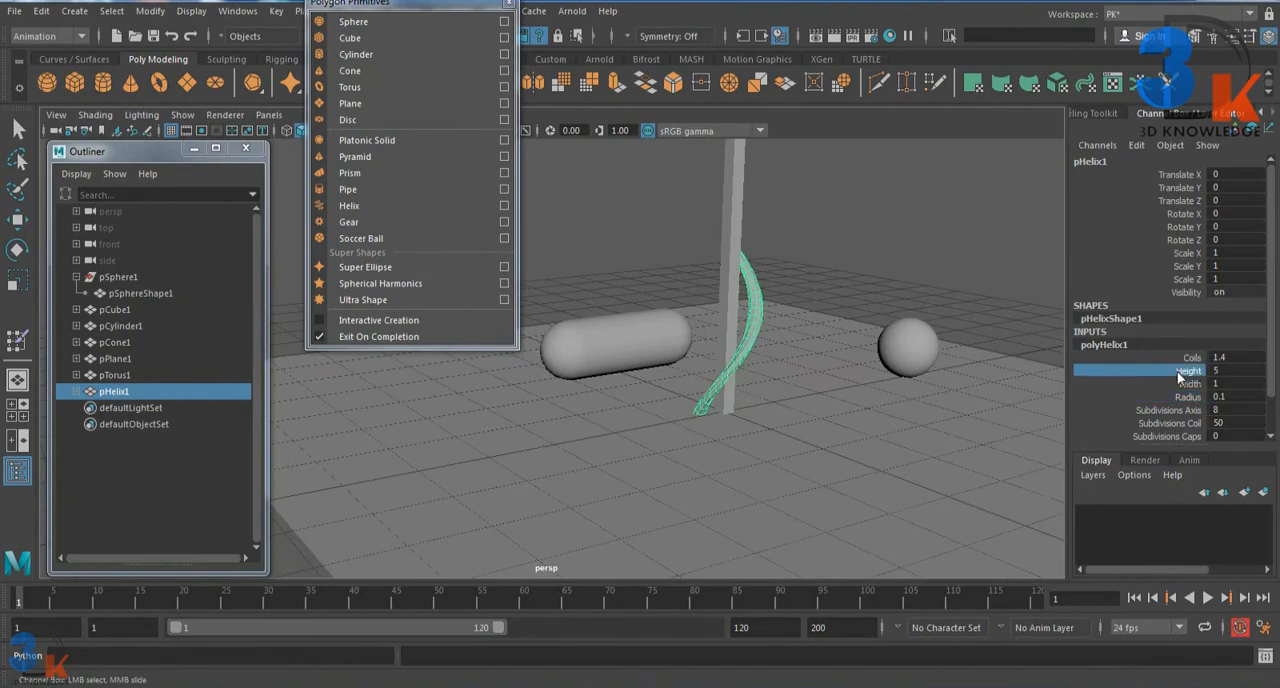
key("ctrl+z")
left_click(1188, 397)
Set the helix's Subdivisions Axis to 11.
left_click(1165, 410)
scroll(850, 385, "up", 5)
mouse_move(874, 400)
middle_mouse_down()
mouse_move(909, 405)
mouse_move(898, 404)
middle_mouse_up()
left_click_drag(745, 396, 790, 398, "alt")
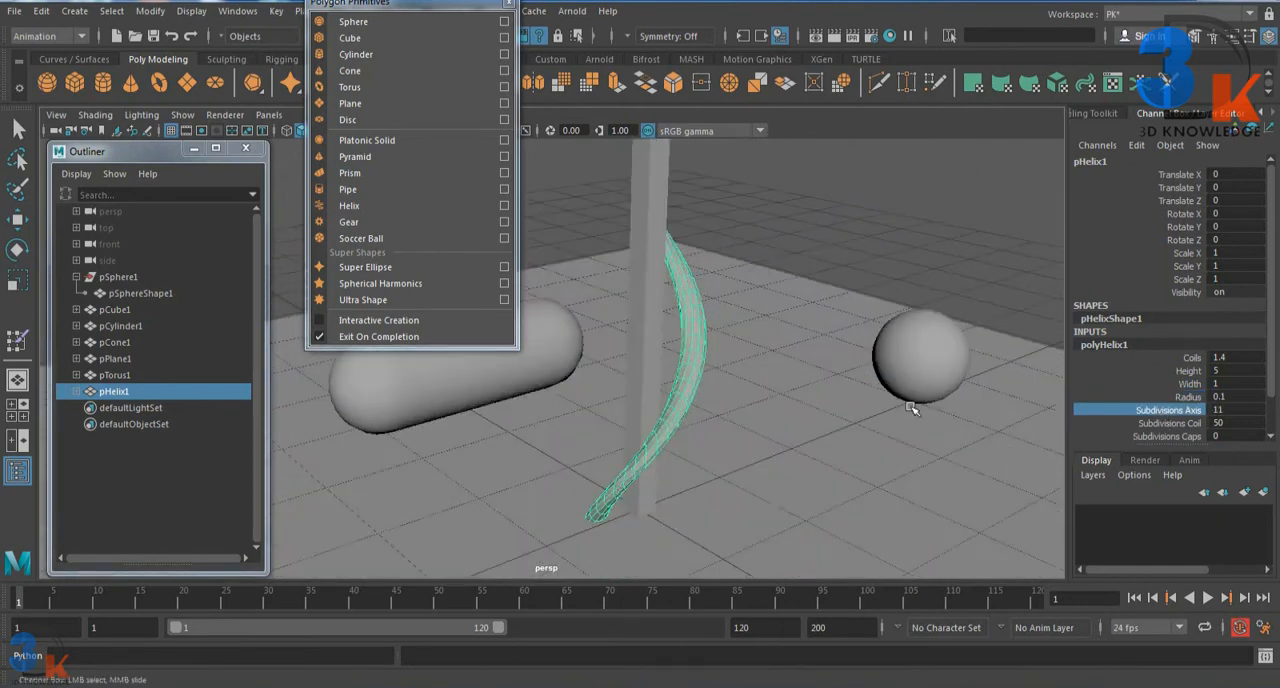
Increase the helix's Coils to 4.4 so it winds several times around the pole.
scroll(911, 406, "down", 3)
left_click(1190, 358)
middle_click_drag(791, 387, 810, 399)
left_click_drag(671, 405, 708, 387, "alt")
Try a Height of 4 on the helix, and restore it to 5.
left_click(1220, 369)
type("4")
key("Return")
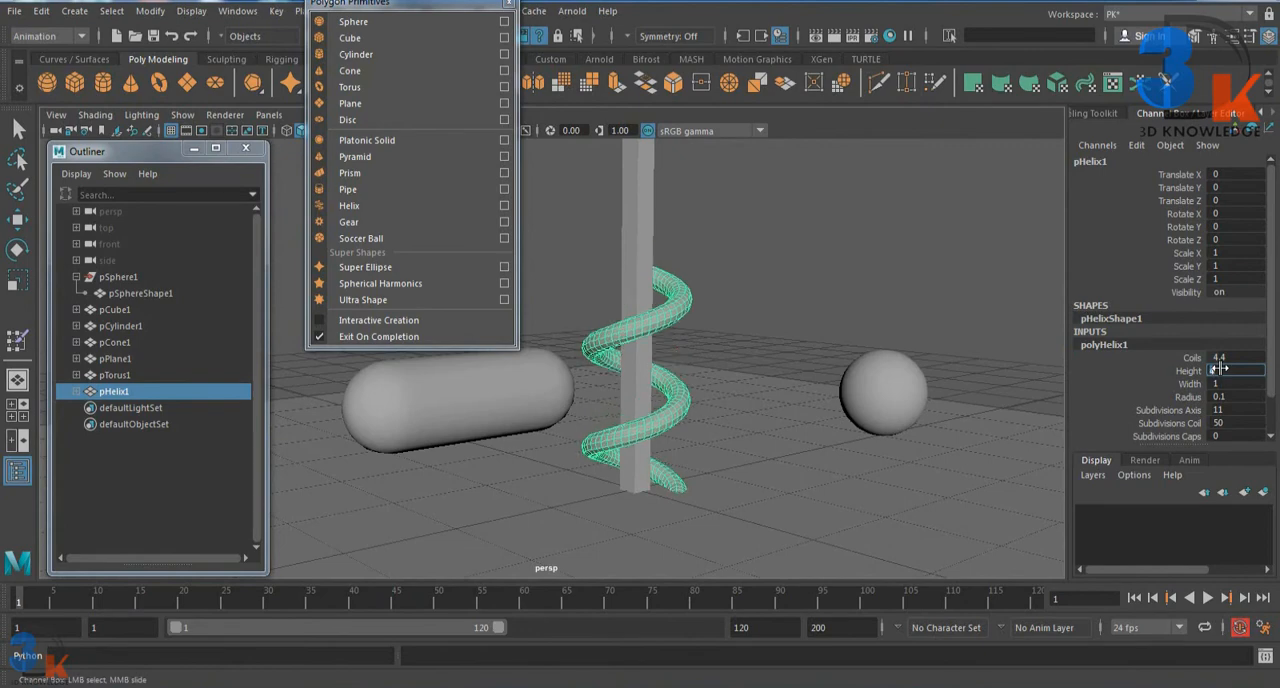
type("5")
key("Return")
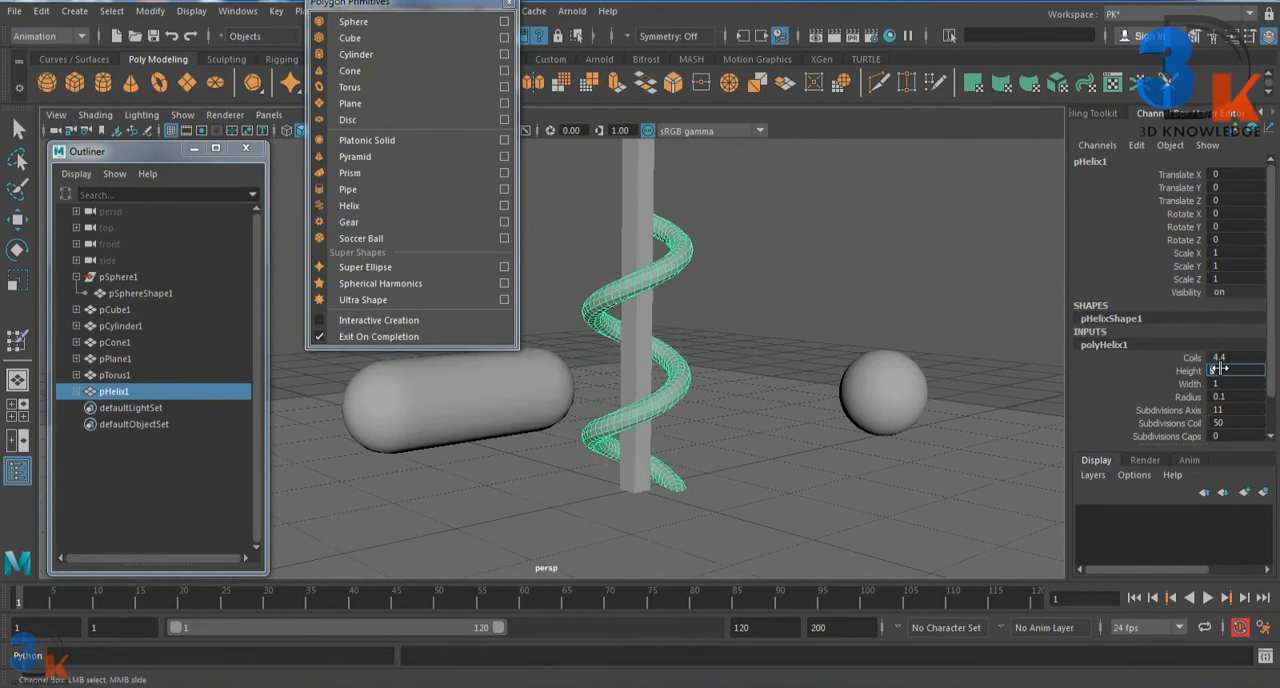
Try a Height of 10 on the helix, and restore it to 5.
type("10")
key("Return")
scroll(690, 350, "down", 5)
left_click_drag(714, 366, 718, 362, "alt")
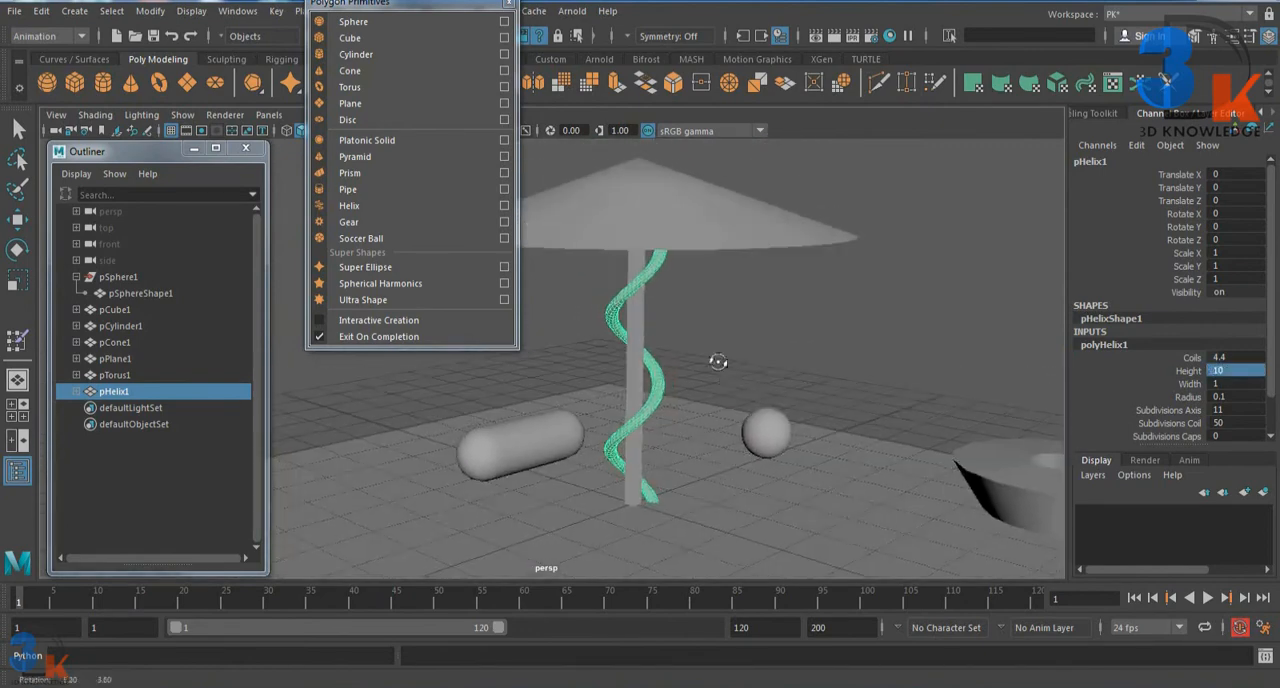
middle_click_drag(714, 490, 689, 354, "alt")
mouse_move(689, 354)
left_mouse_down("alt")
mouse_move(694, 331)
mouse_move(696, 346)
left_mouse_up("alt")
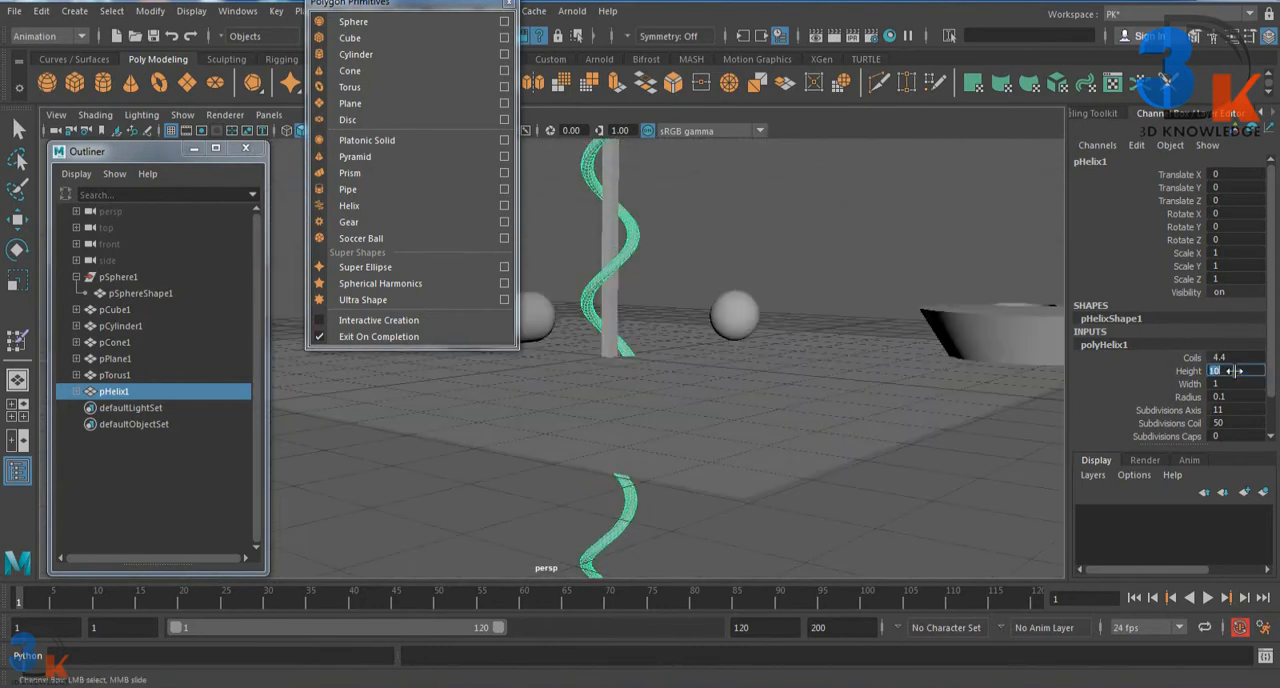
left_click_drag(830, 425, 644, 235, "alt")
type("5")
key("Return")
Move the helix up along the pole to a Translate Y of about 2.39, and deselect it.
key("w")
right_click_drag(667, 242, 895, 369, "alt")
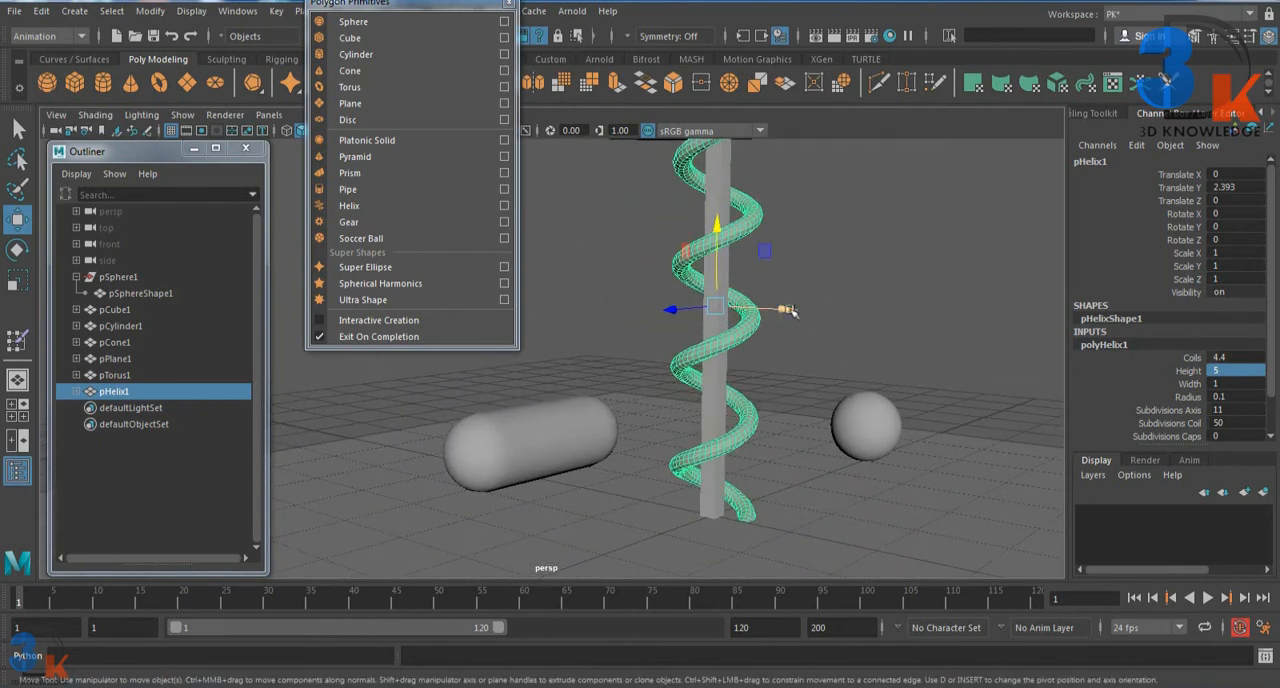
left_click(926, 277)
right_click_drag(926, 277, 676, 304, "alt")
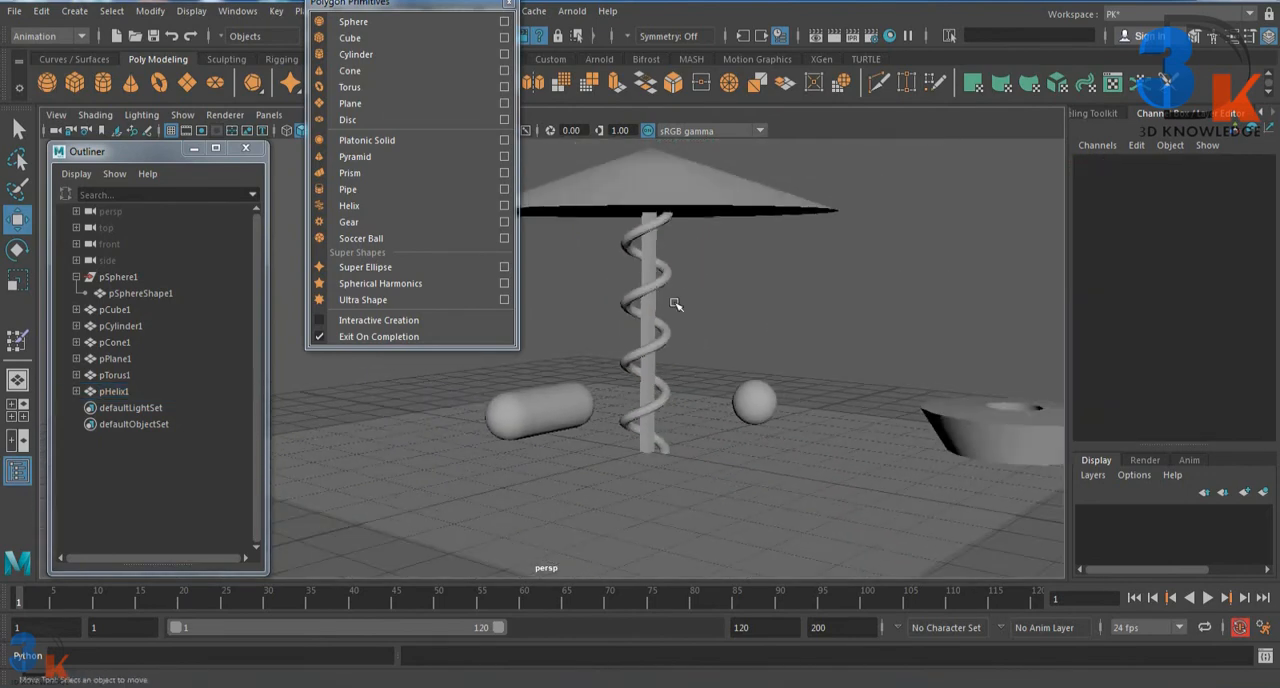
left_click_drag(676, 304, 695, 400, "alt")
middle_click_drag(695, 400, 700, 288, "alt")
Enlarge the floor plane to a Width and Height of 29.7, and deselect it.
left_click(716, 457)
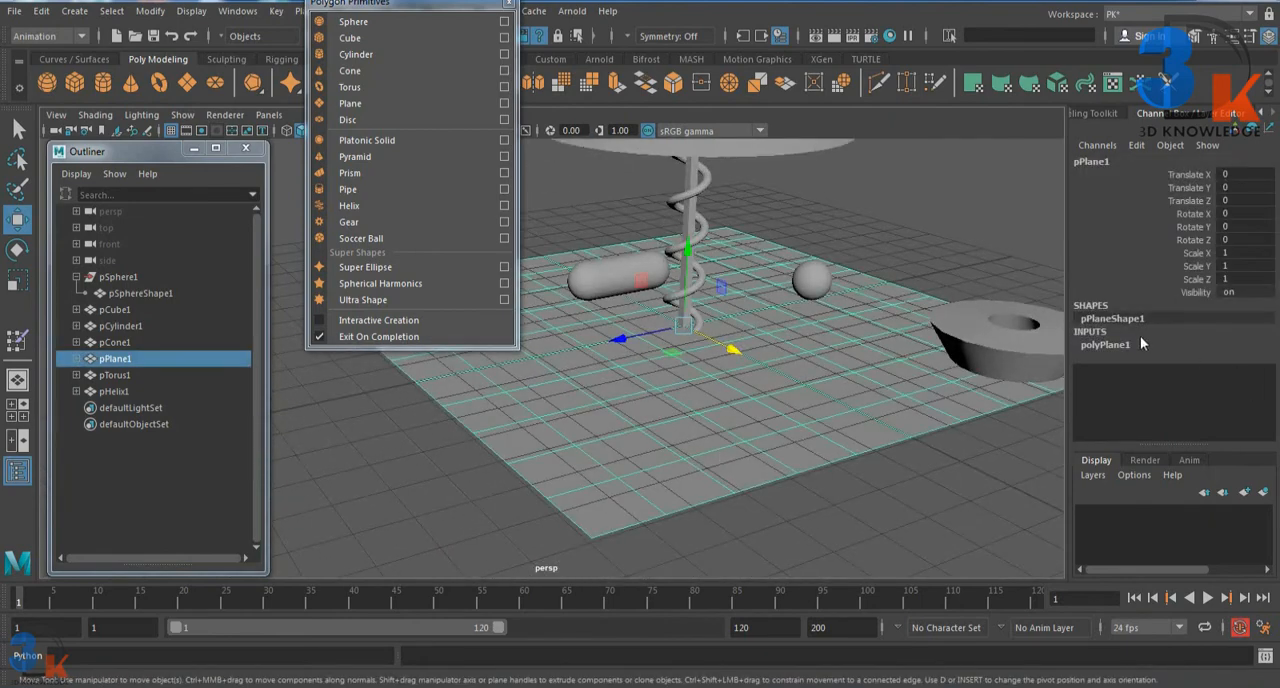
left_click(1106, 344)
left_click(1198, 357)
left_click(1199, 370, "shift")
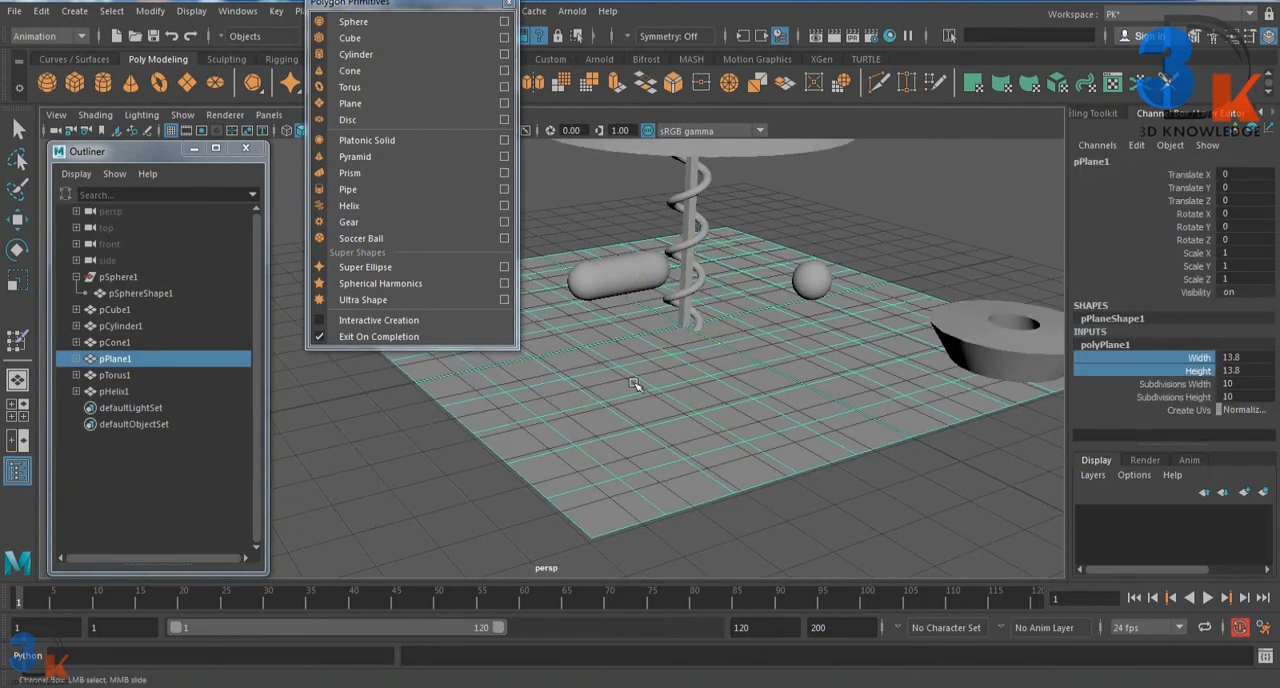
middle_click_drag(620, 417, 772, 417)
key("f")
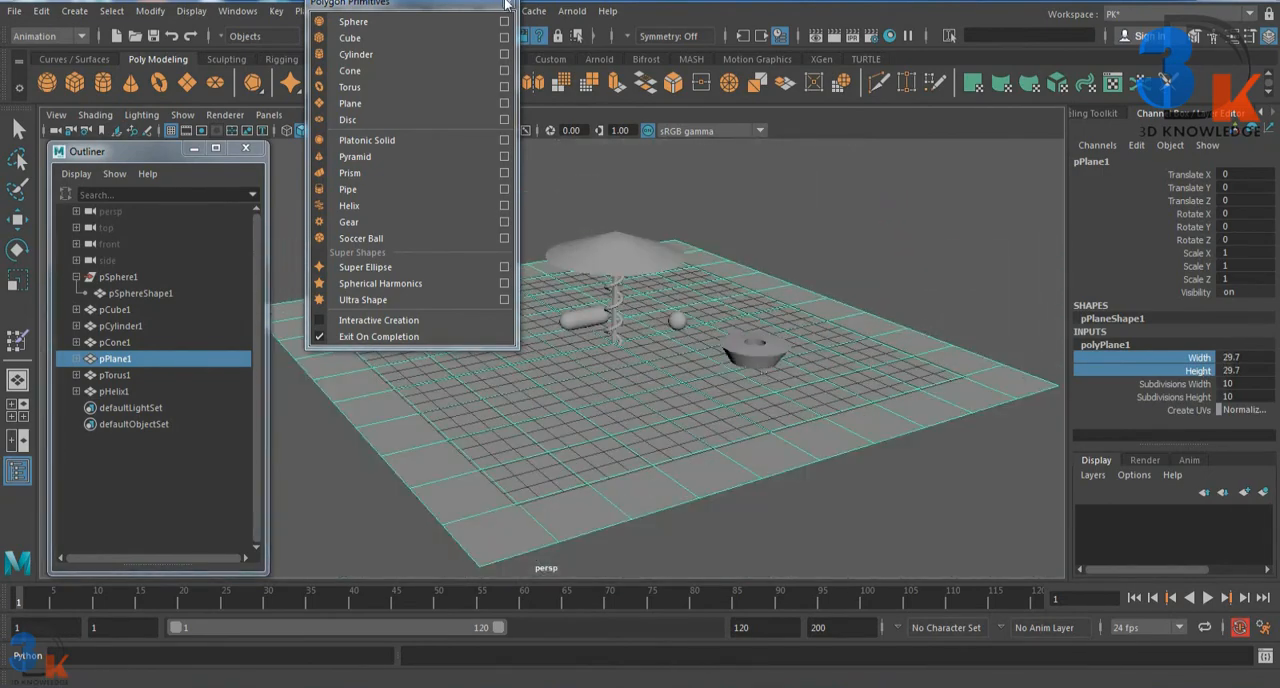
middle_click_drag(705, 303, 743, 314, "alt")
left_click(840, 248)
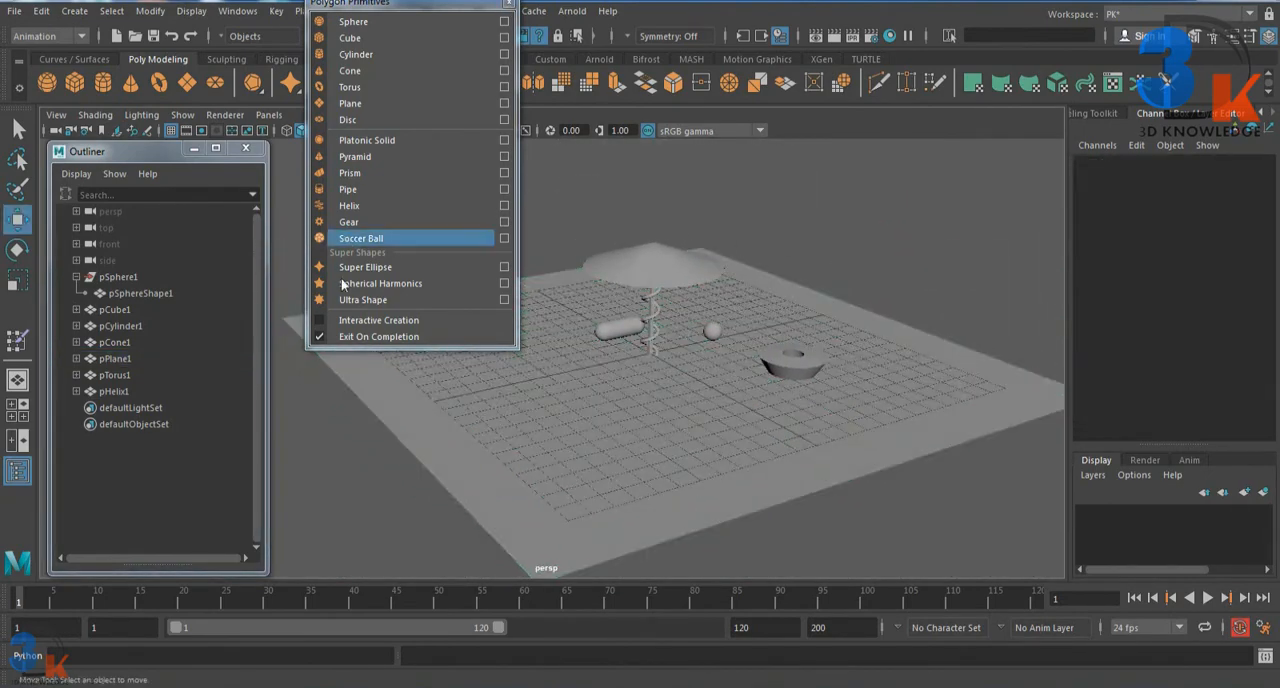
Create a polygon gear at the pole's base and raise it to a Translate Y of about 0.6.
left_click(370, 226)
middle_click_drag(833, 456, 694, 380, "alt")
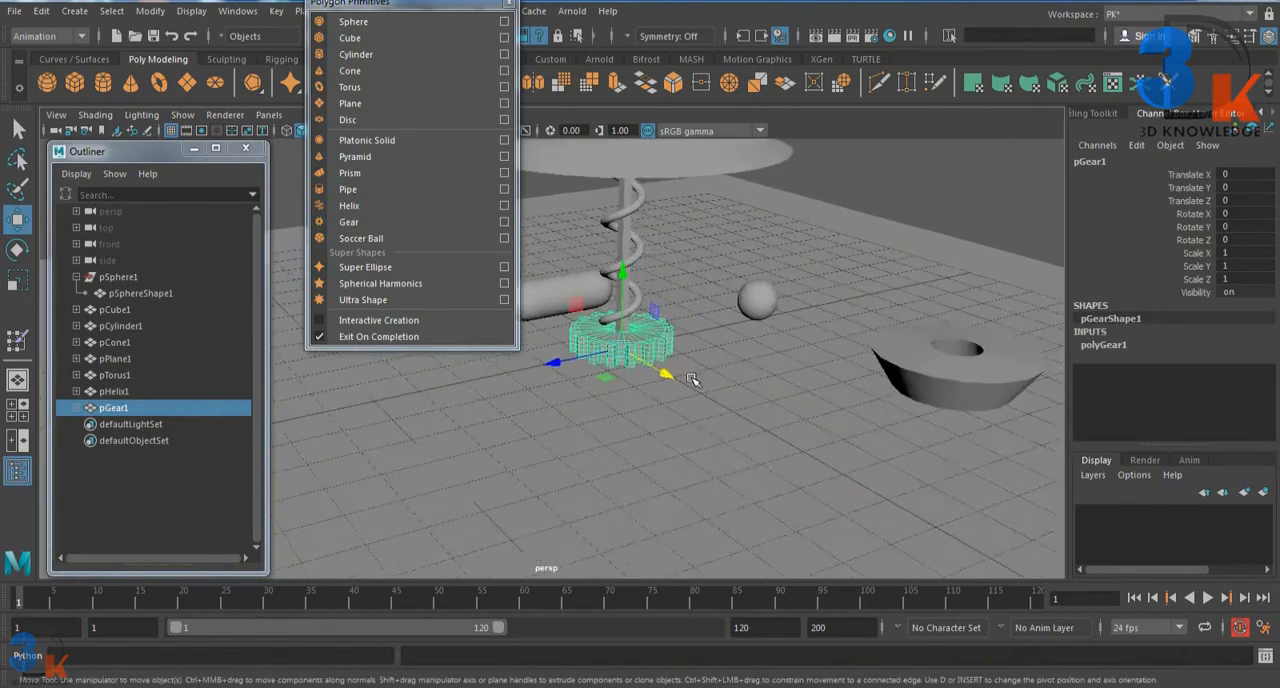
right_click_drag(694, 380, 768, 371, "alt")
left_click_drag(768, 371, 718, 350, "alt")
left_click_drag(690, 268, 707, 224)
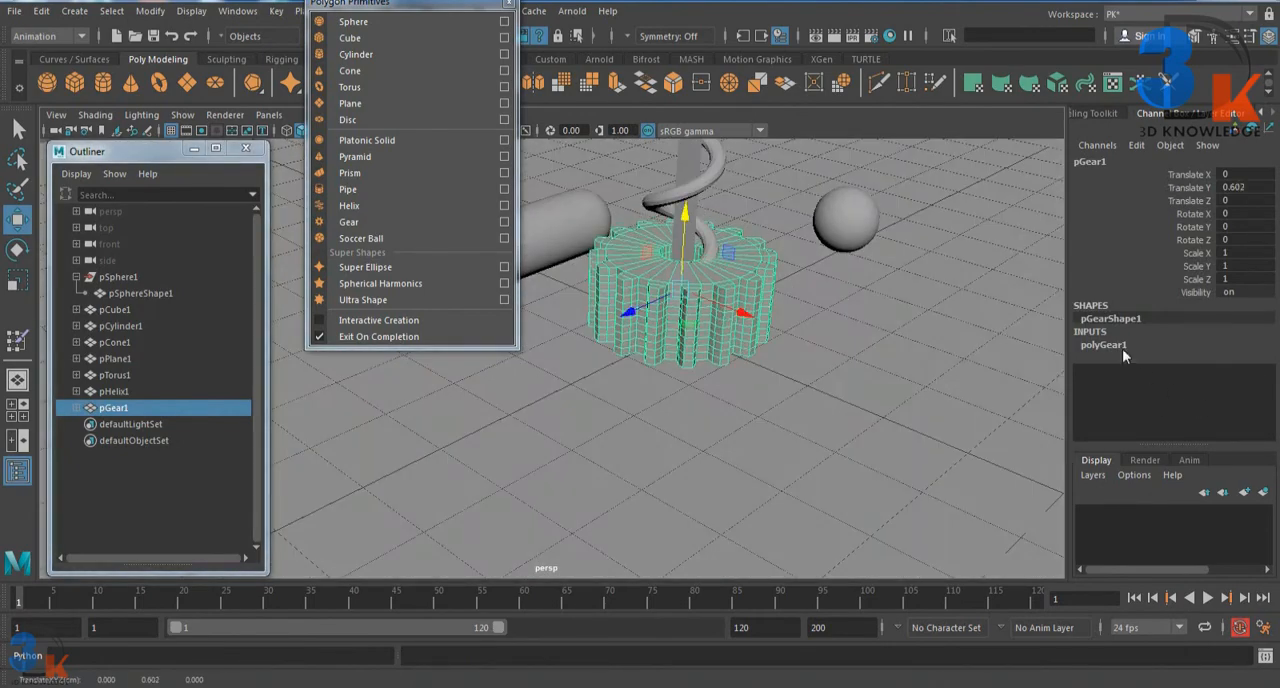
Set the gear's Radius to 0.8, Sides to 20, Height to 0.5 and Taper to 2.
left_click(1122, 346)
left_click(1202, 371)
mouse_move(765, 390)
middle_mouse_down()
mouse_move(800, 390)
mouse_move(752, 390)
middle_mouse_up()
left_click(1187, 357)
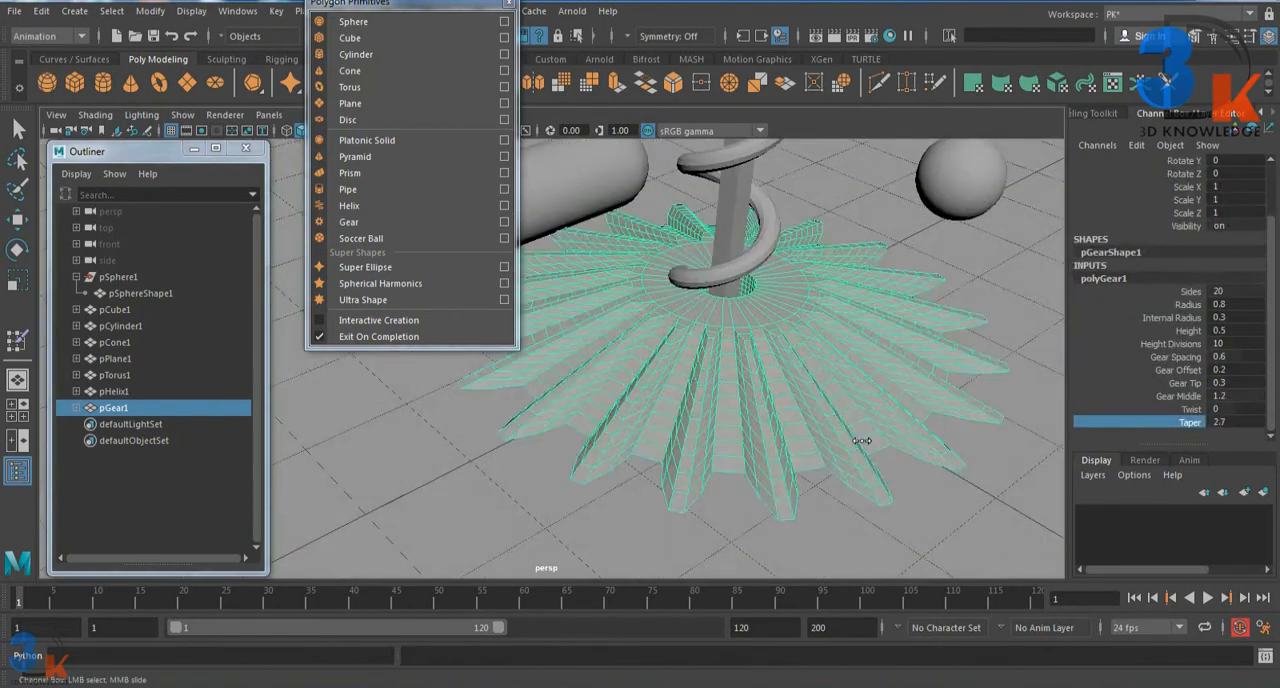
mouse_move(880, 432)
middle_mouse_down()
mouse_move(845, 432)
mouse_move(903, 438)
middle_mouse_up()
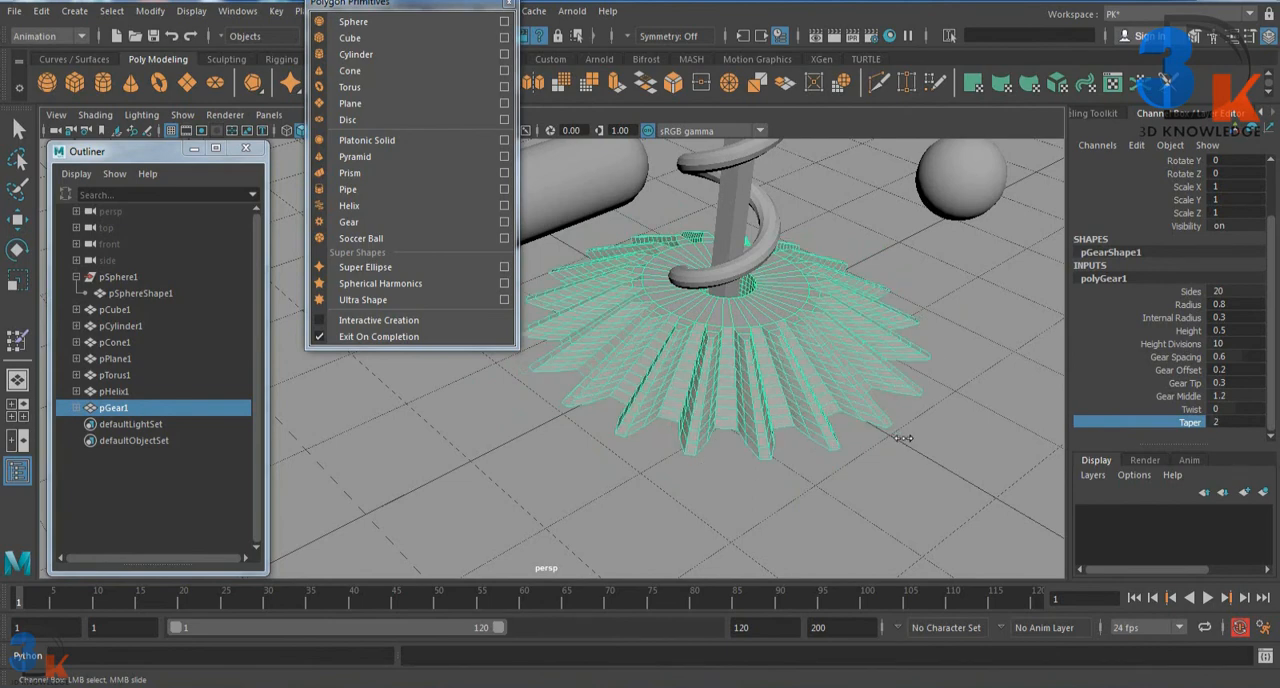
Set the gear's Gear Spacing to 1, Height Divisions to 3 and Height to 0.4.
left_click(1177, 357)
middle_click_drag(828, 411, 858, 418)
left_click(1160, 344)
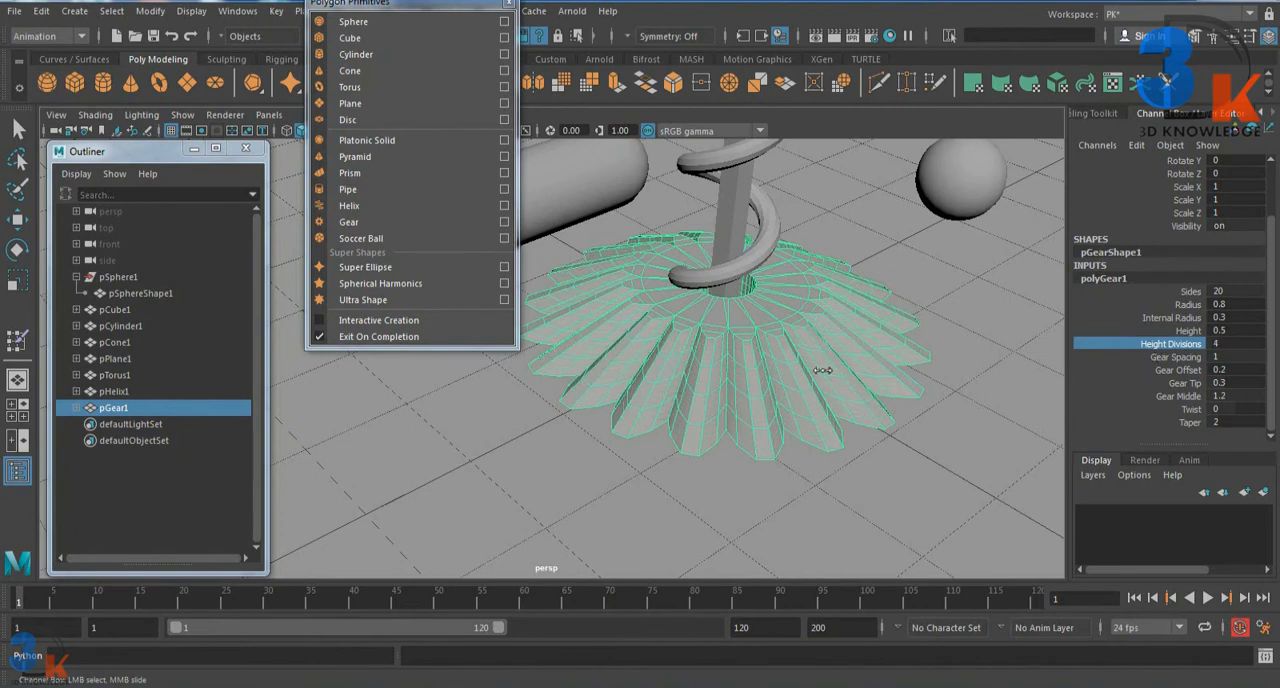
left_click(1160, 332)
middle_click_drag(904, 387, 896, 388)
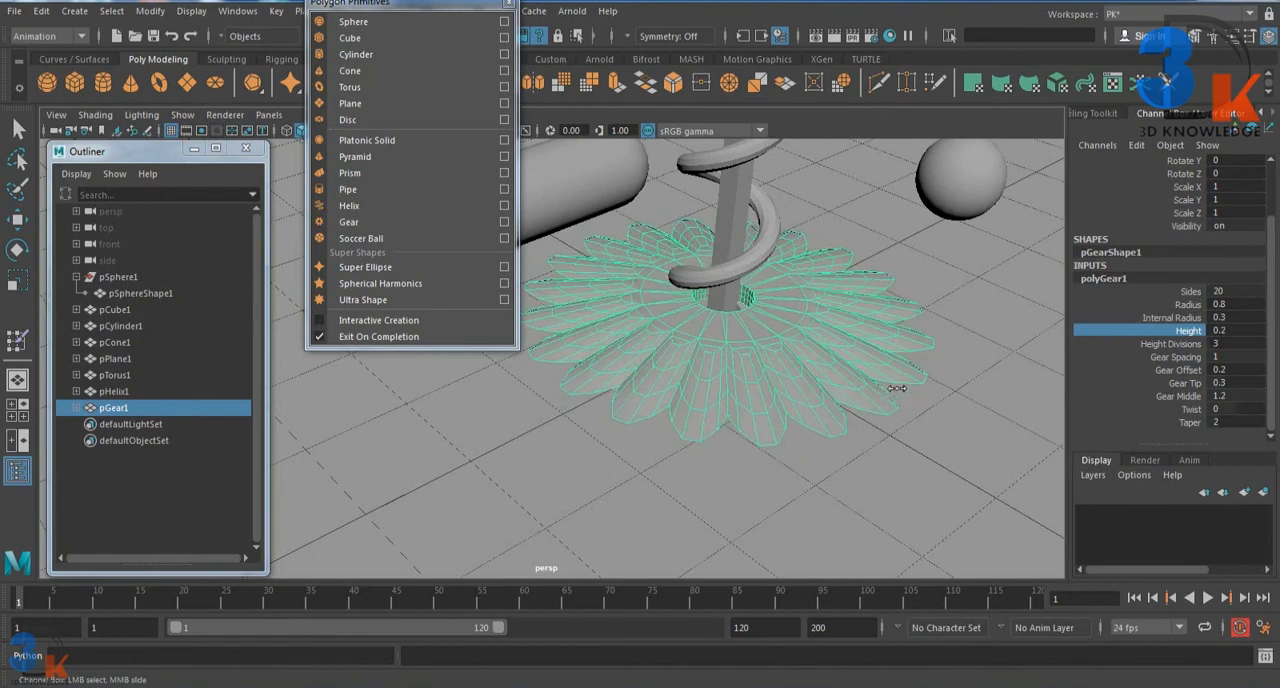
Nudge the flared gear slightly upward around the pole's base, and deselect it.
right_click_drag(901, 400, 737, 363, "alt")
left_click_drag(737, 363, 780, 371, "alt")
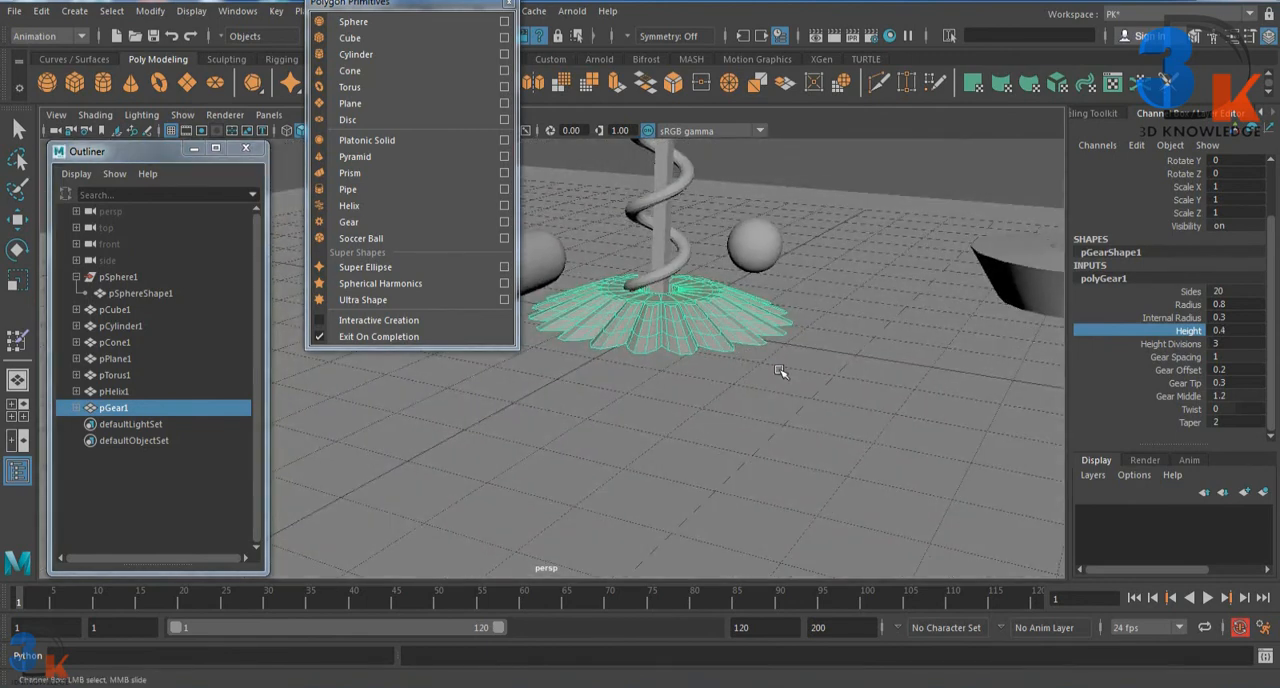
key("w")
left_click_drag(665, 236, 664, 230)
left_click_drag(715, 320, 775, 360, "alt")
left_click_drag(652, 230, 652, 221)
right_click_drag(655, 285, 709, 314, "alt")
left_click_drag(709, 314, 597, 246, "alt")
right_click_drag(880, 345, 726, 263, "alt")
left_click(866, 229)
left_click_drag(866, 229, 811, 334, "alt")
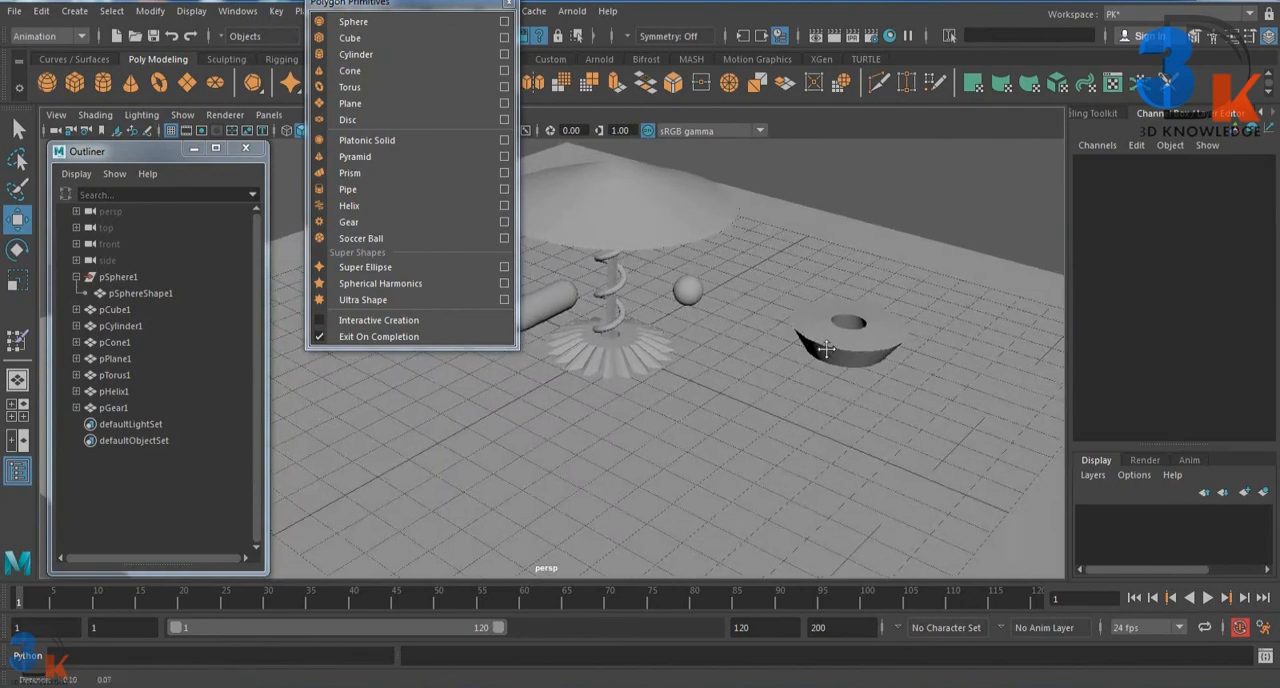